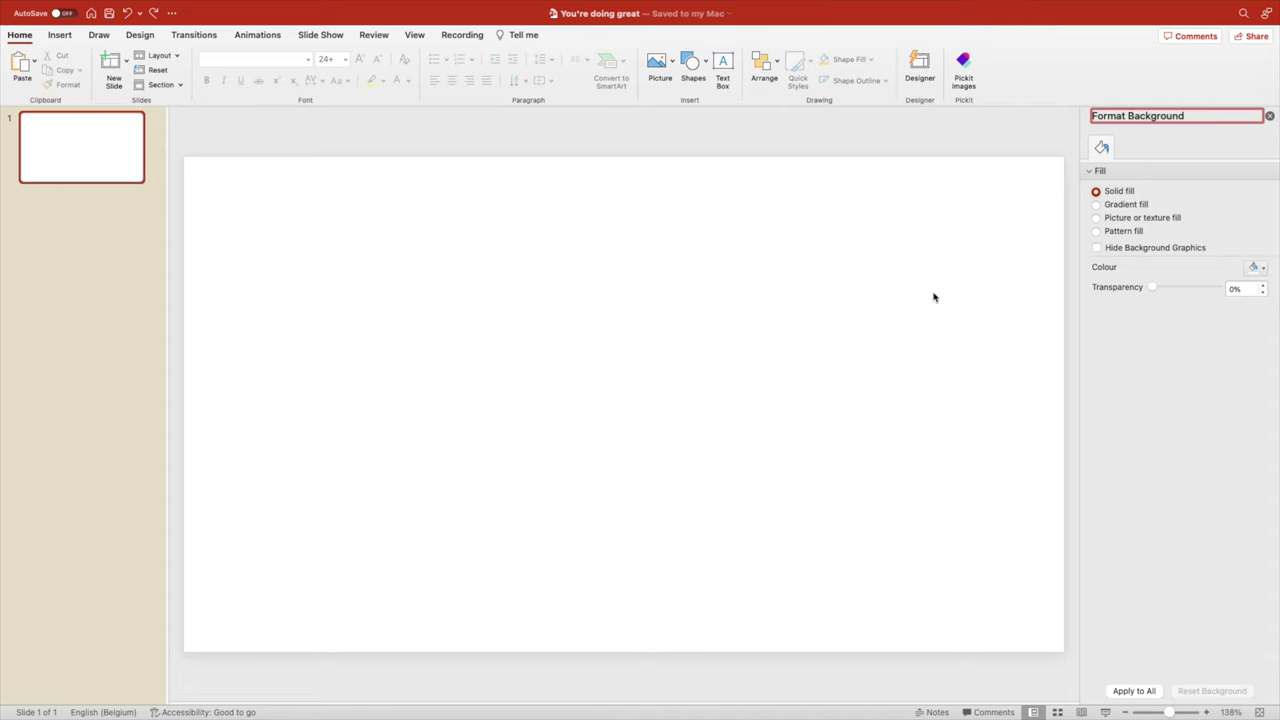
Fill the background with a dark blue-grey gradient, giving the right stop a deeper shade.
{"action": "left_click", "coordinate": [1097, 205]}
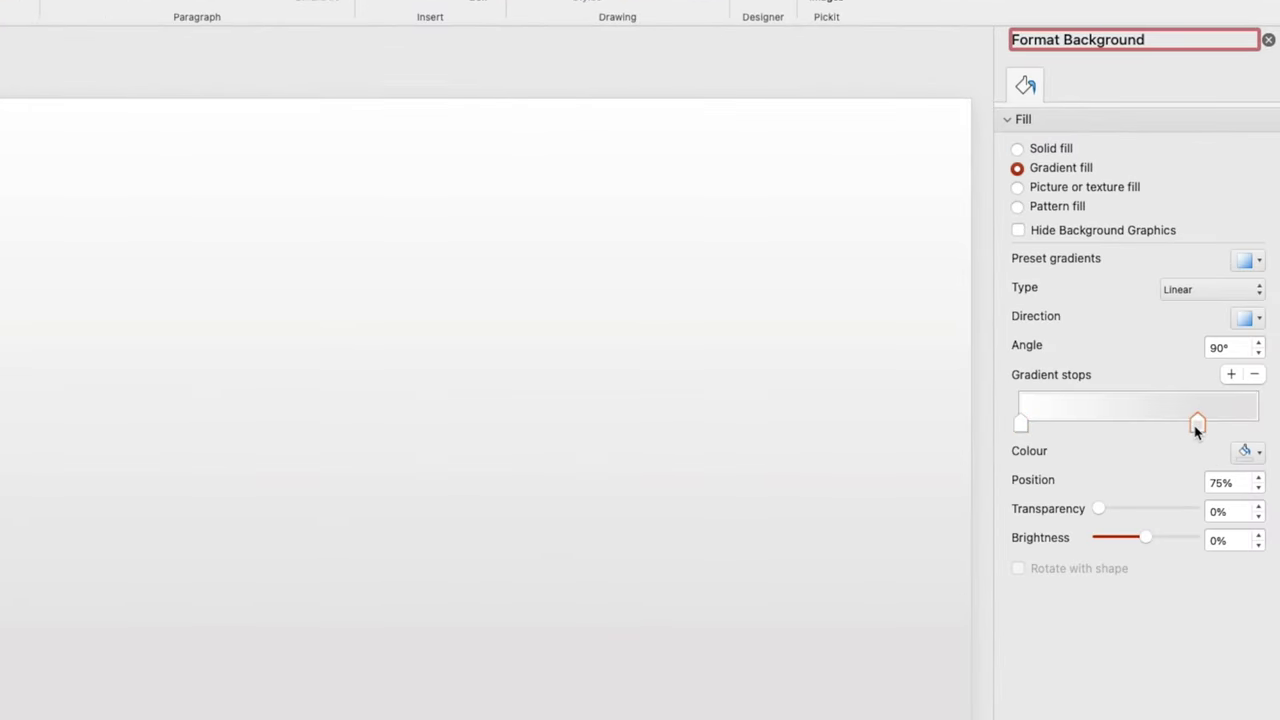
{"action": "left_click", "coordinate": [1246, 451]}
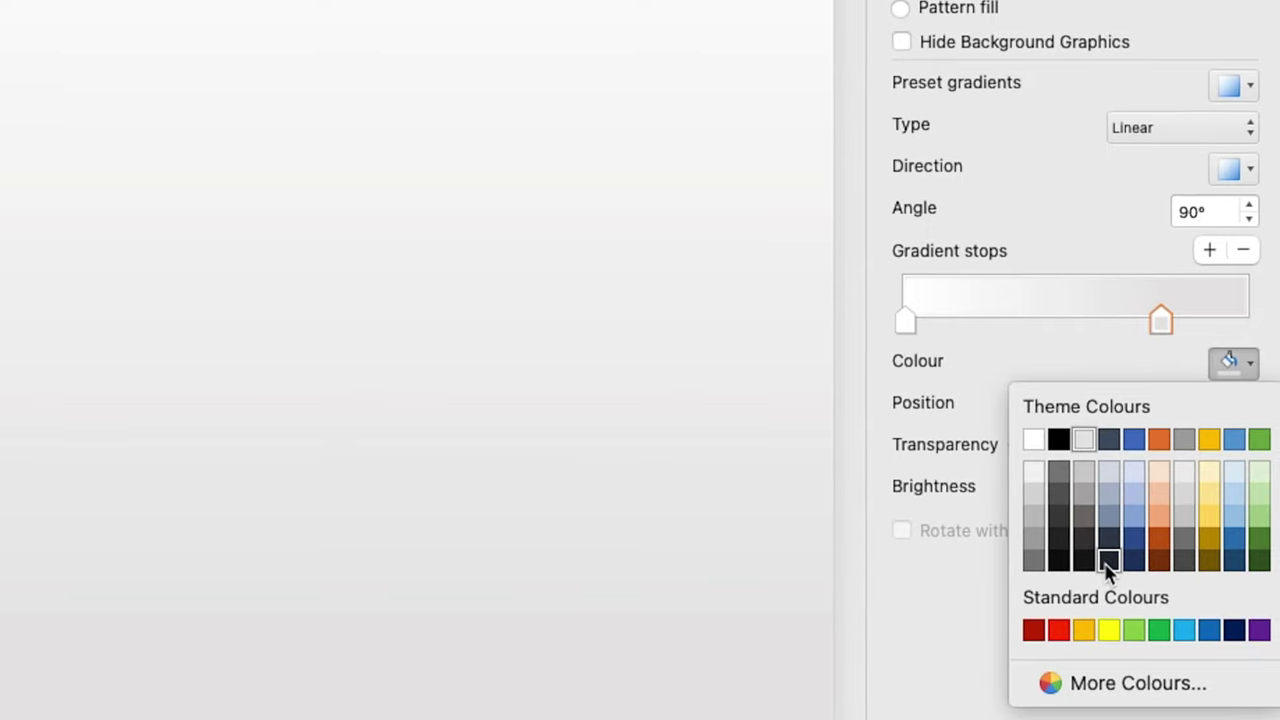
{"action": "left_click", "coordinate": [1108, 566]}
{"action": "left_click", "coordinate": [898, 320]}
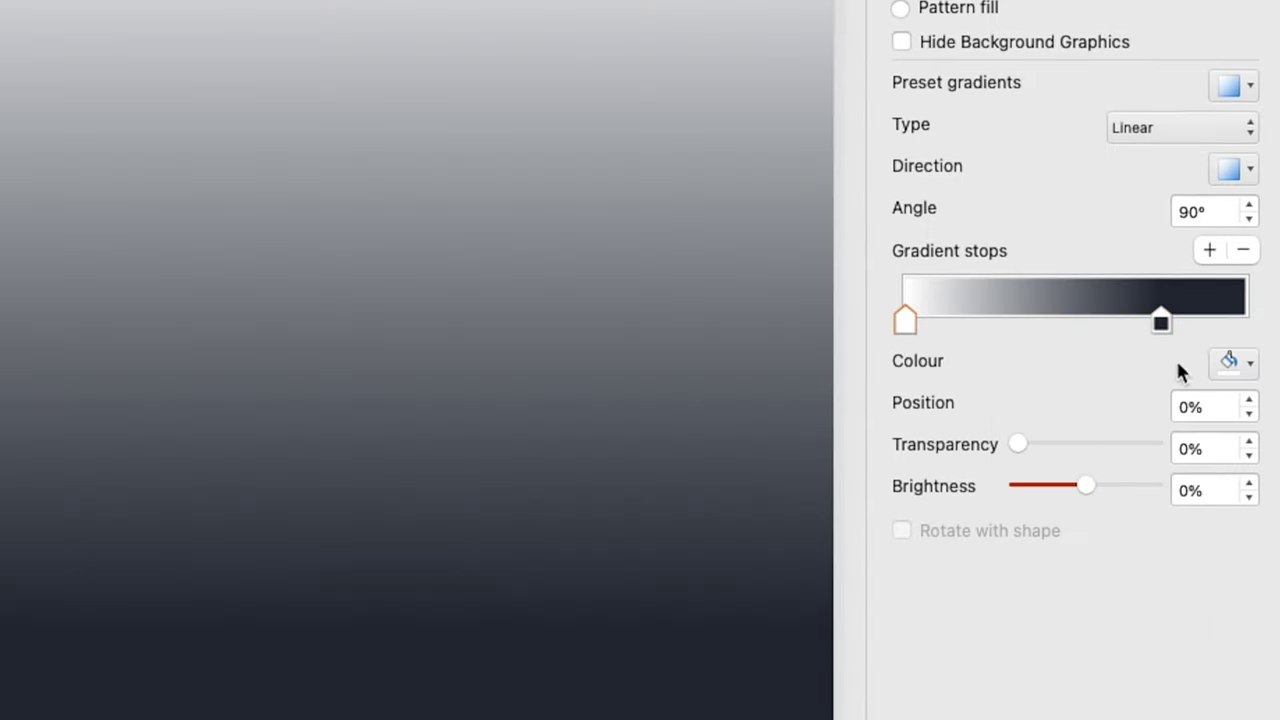
{"action": "left_click", "coordinate": [1245, 366]}
{"action": "left_click", "coordinate": [1113, 439]}
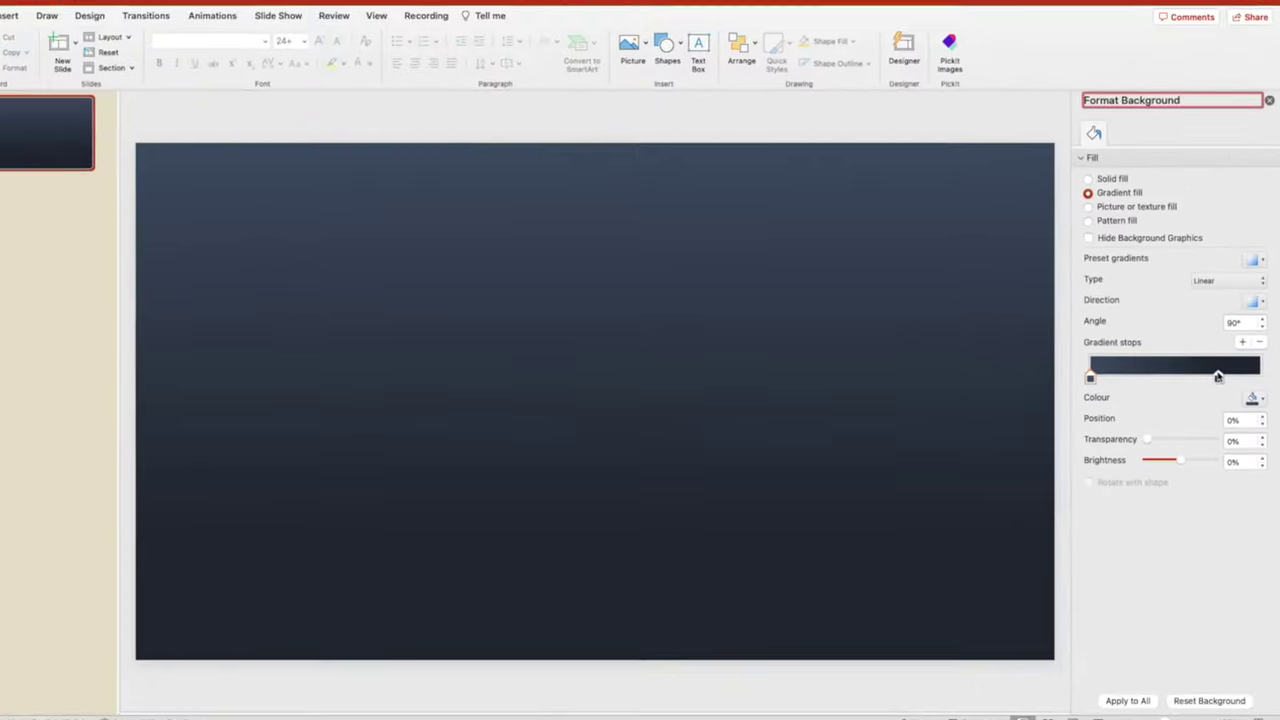
{"action": "left_click", "coordinate": [1218, 376]}
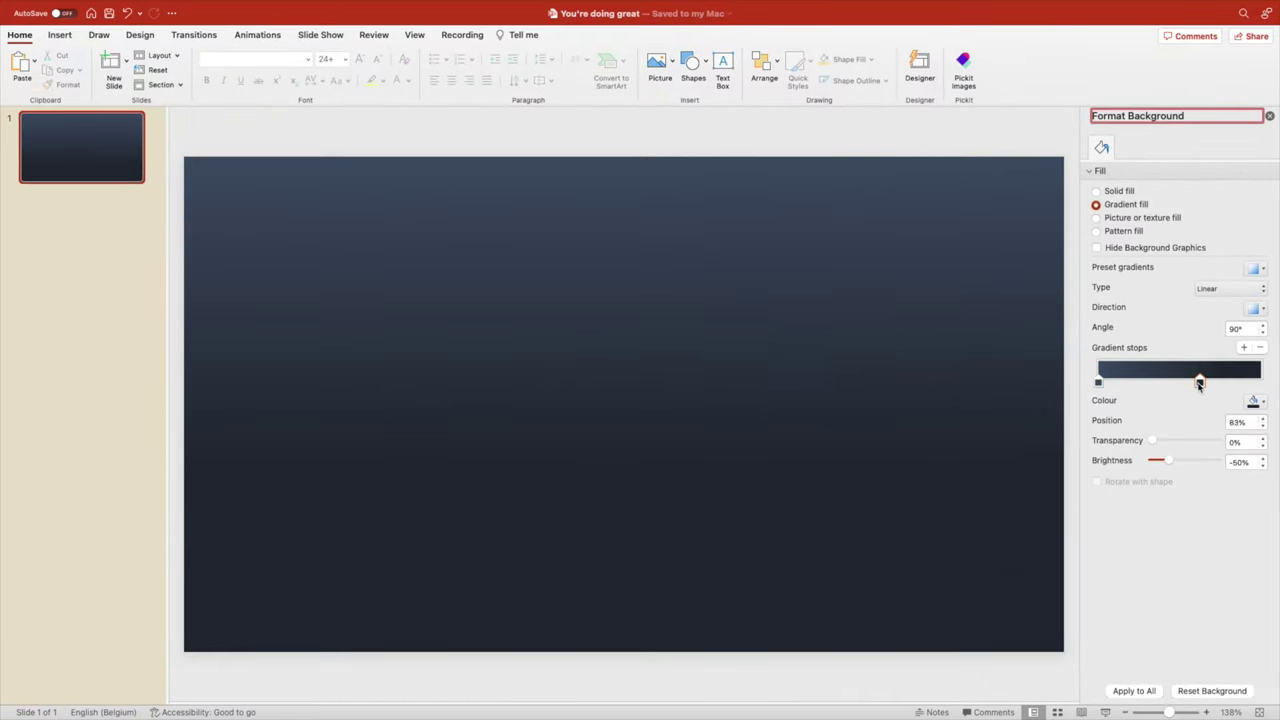
{"action": "left_click", "coordinate": [1257, 401]}
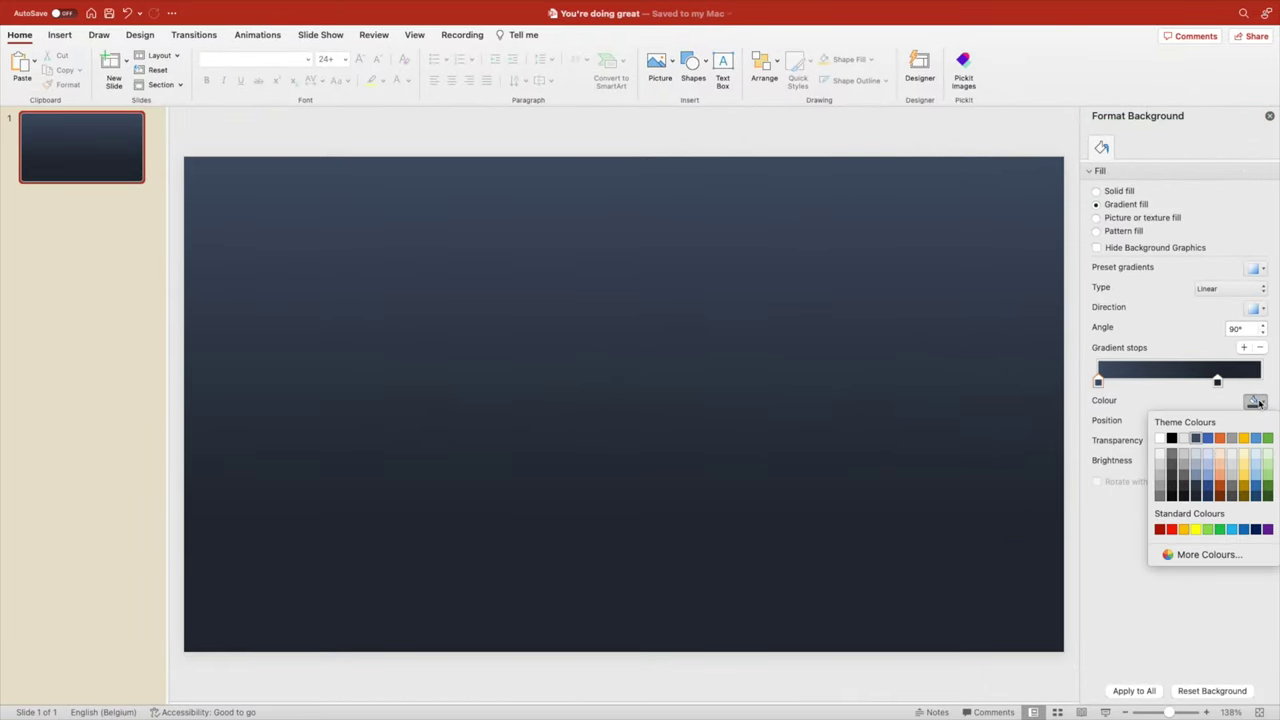
{"action": "left_click", "coordinate": [1197, 487]}
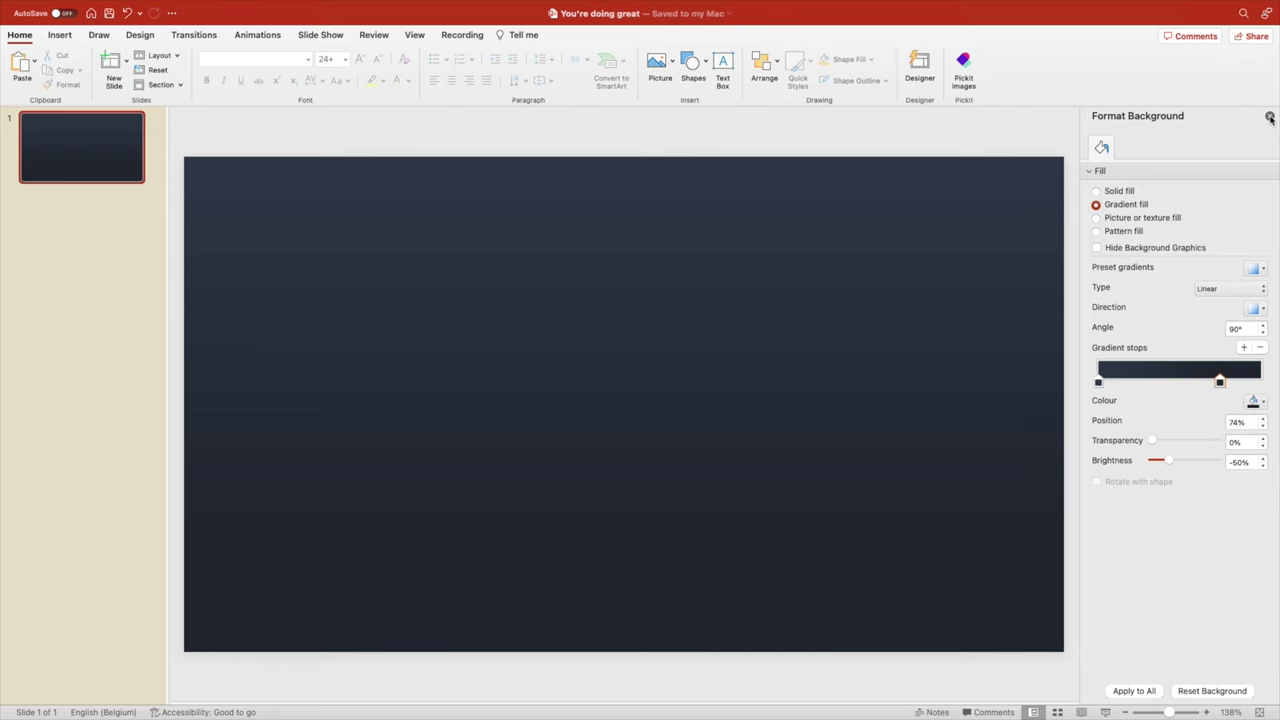
Draw a triangle on the slide and rotate it 180° to point downward.
{"action": "left_click", "coordinate": [1269, 117]}
{"action": "left_click", "coordinate": [692, 62]}
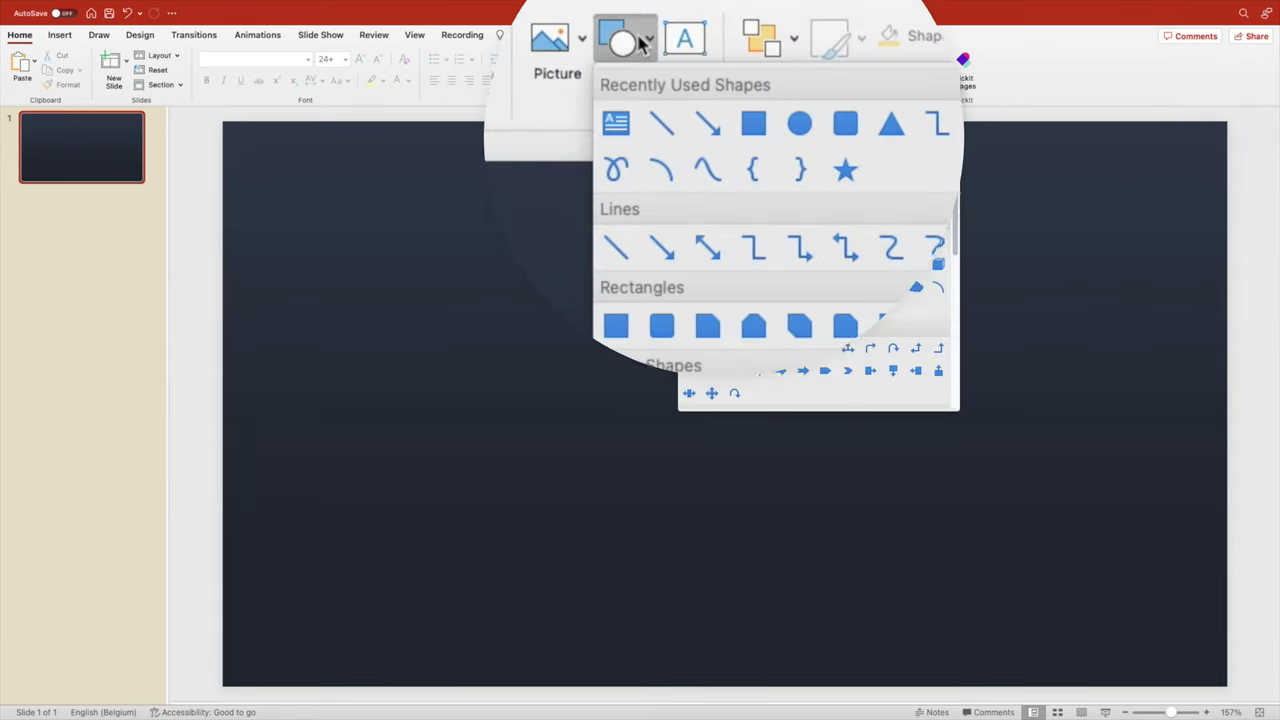
{"action": "left_click", "coordinate": [870, 142]}
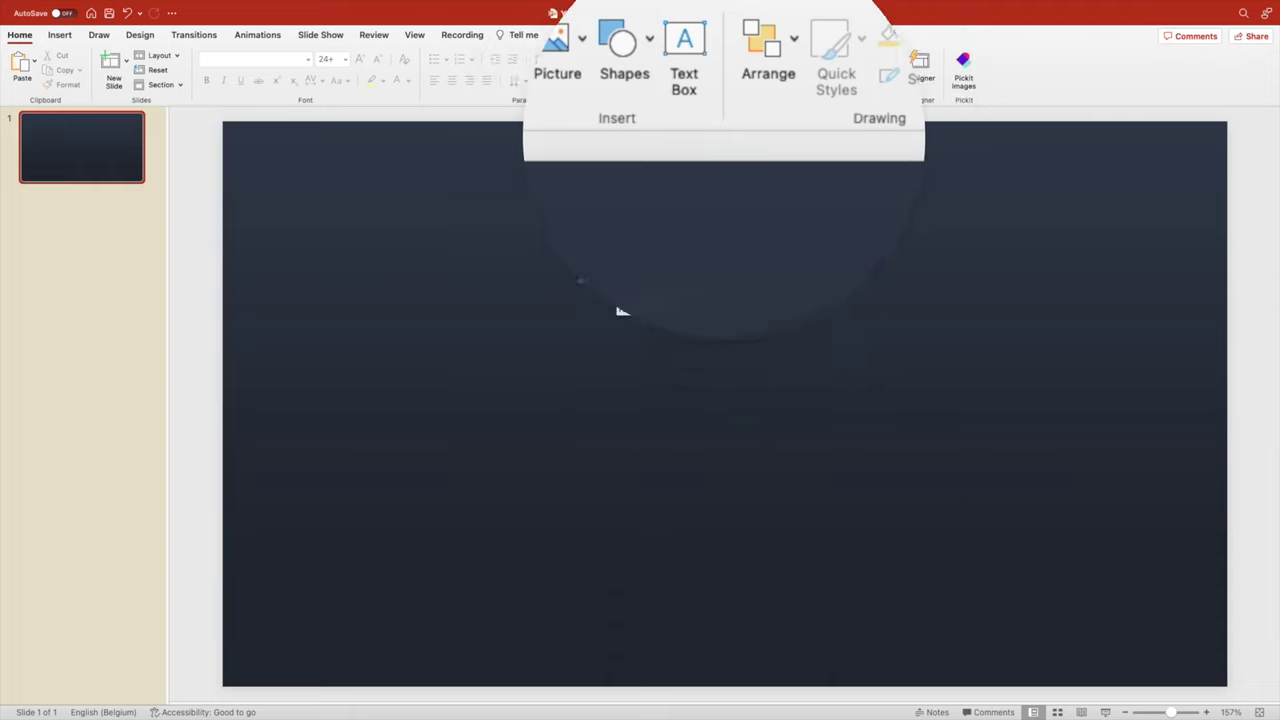
{"action": "left_click_drag", "start_coordinate": [577, 258], "coordinate": [927, 532]}
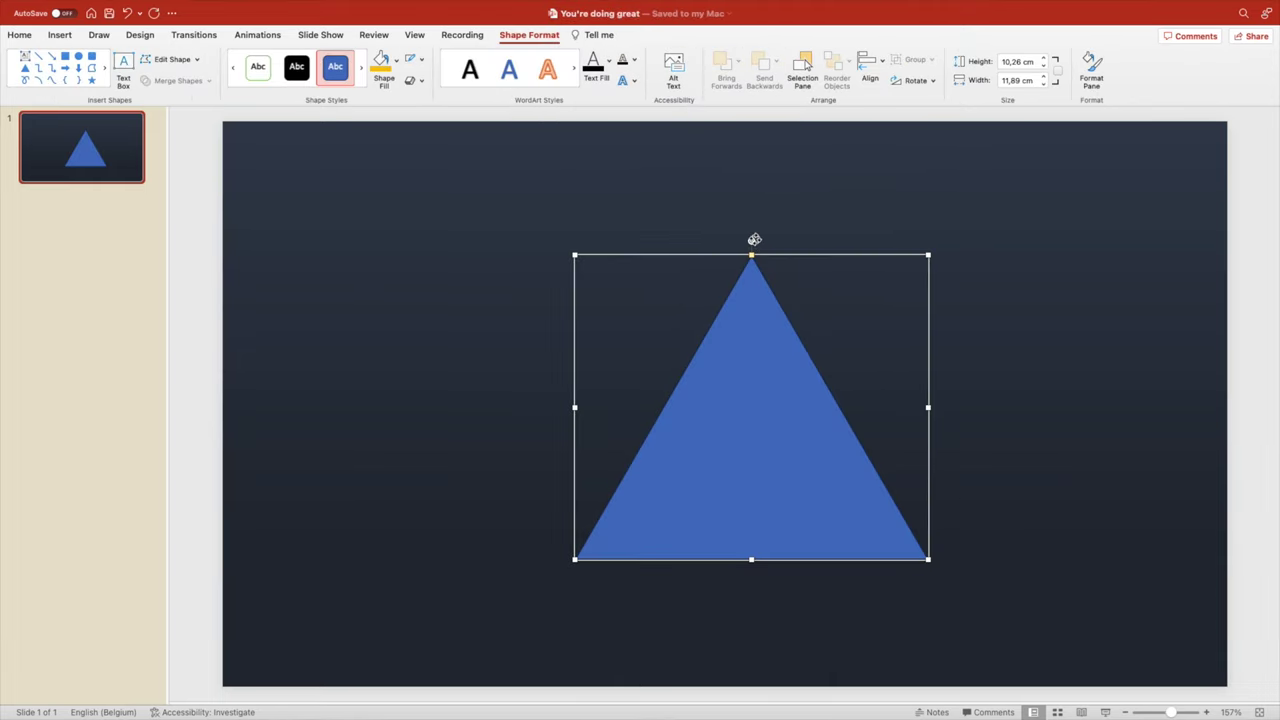
{"action": "mouse_move", "coordinate": [754, 240]}
{"action": "left_mouse_down"}
{"action": "mouse_move", "coordinate": [909, 354]}
{"action": "mouse_move", "coordinate": [726, 537]}
{"action": "left_mouse_up"}
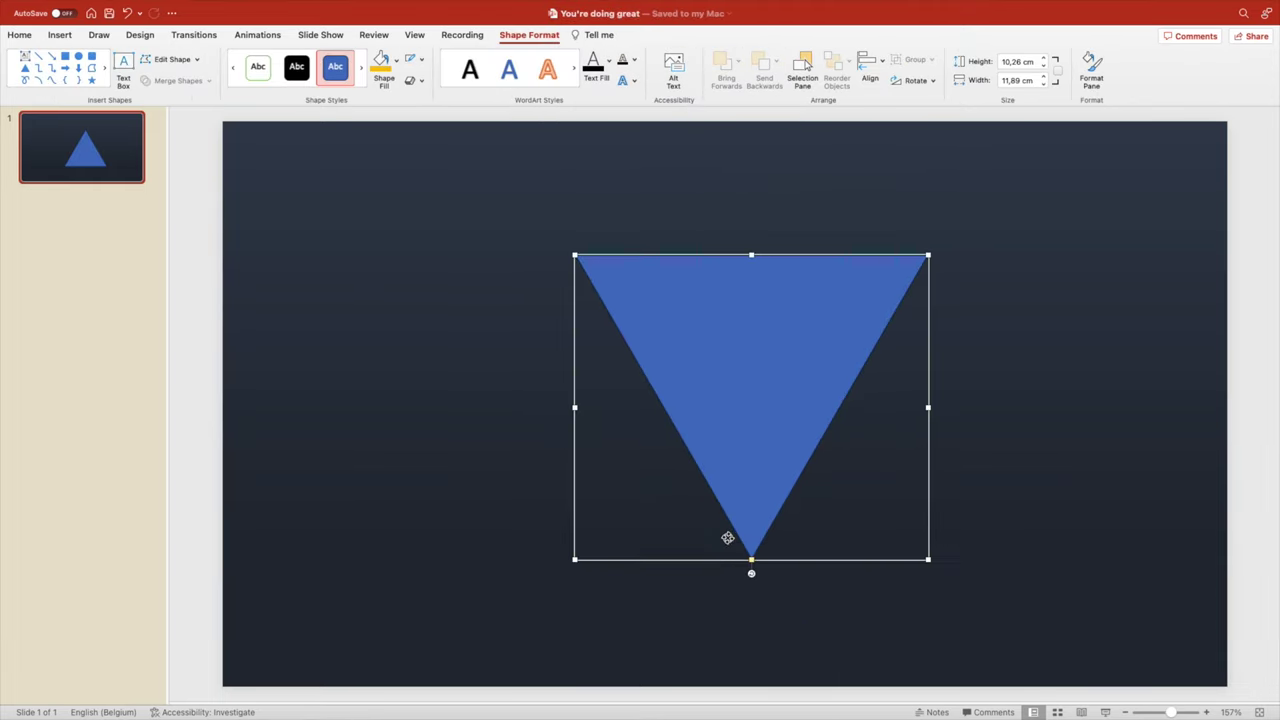
Give the triangle no outline and a white fill.
{"action": "left_click", "coordinate": [421, 58]}
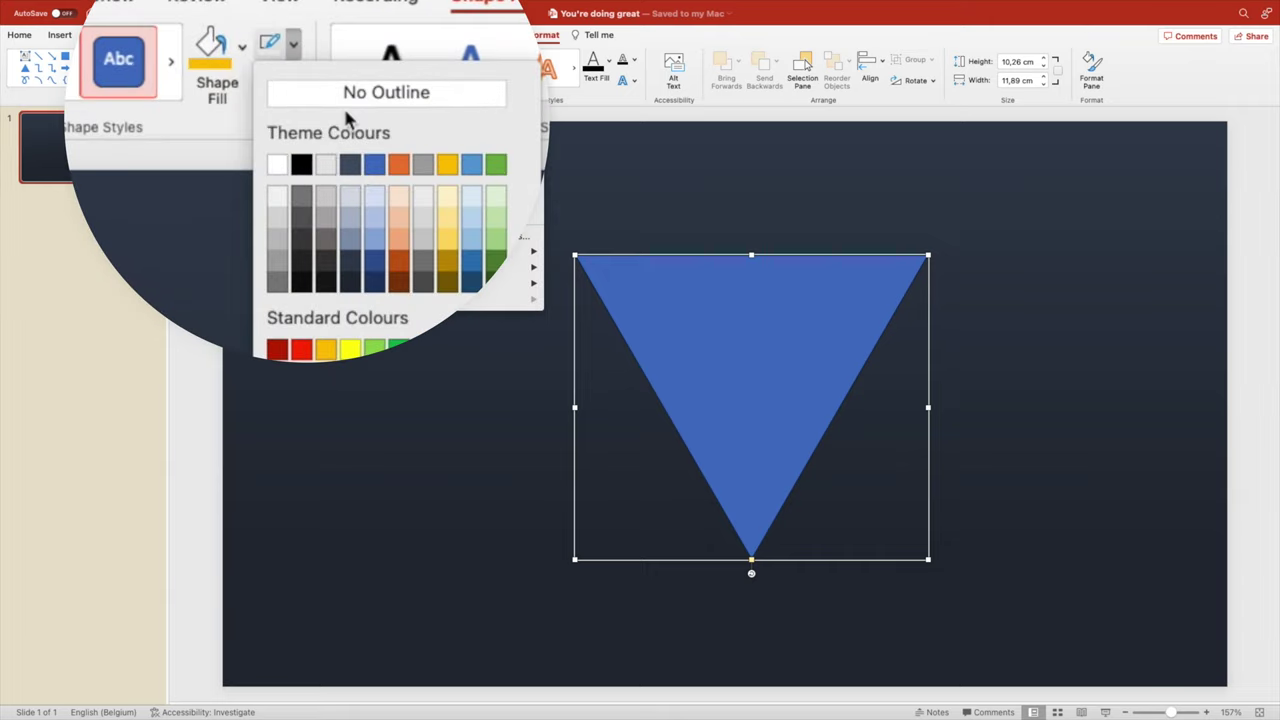
{"action": "left_click", "coordinate": [444, 86]}
{"action": "left_click", "coordinate": [246, 52]}
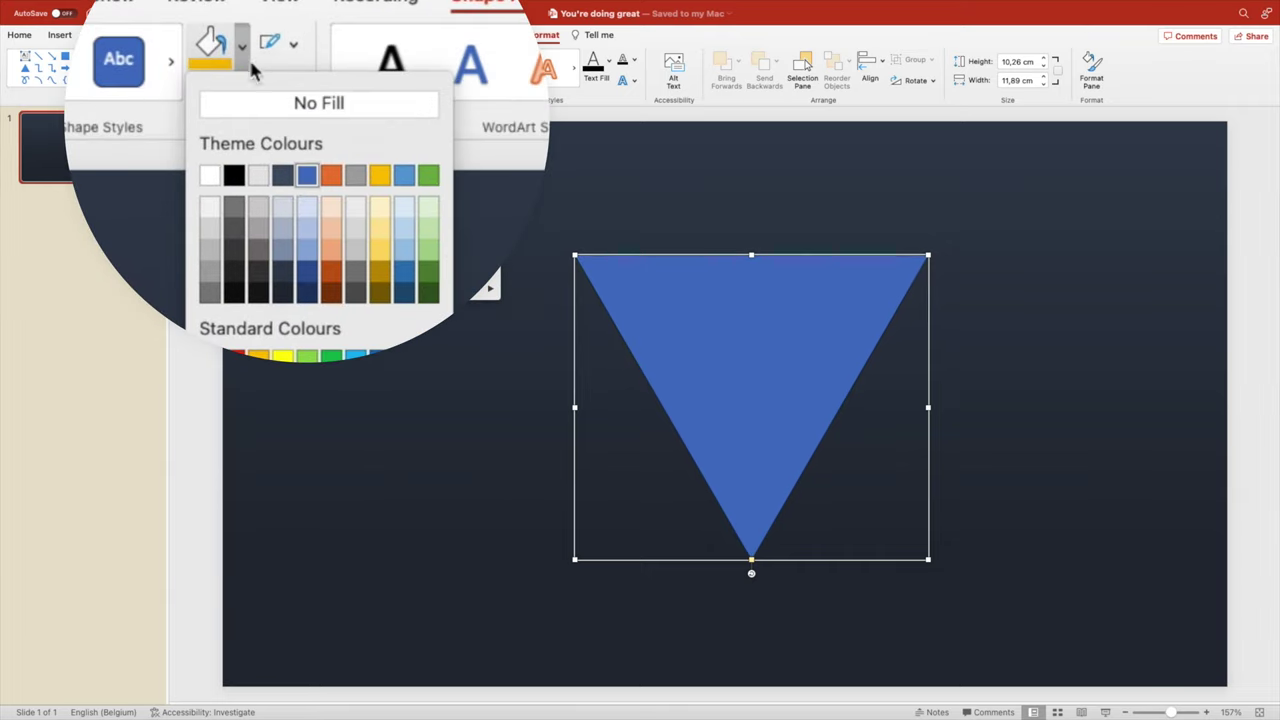
{"action": "left_click", "coordinate": [209, 174]}
Hang the triangle from the slide's top edge, sized 11,42 × 13,25 cm.
{"action": "left_click_drag", "start_coordinate": [703, 357], "coordinate": [817, 225]}
{"action": "scroll", "coordinate": [834, 306], "scroll_direction": "down", "scroll_amount": 5}
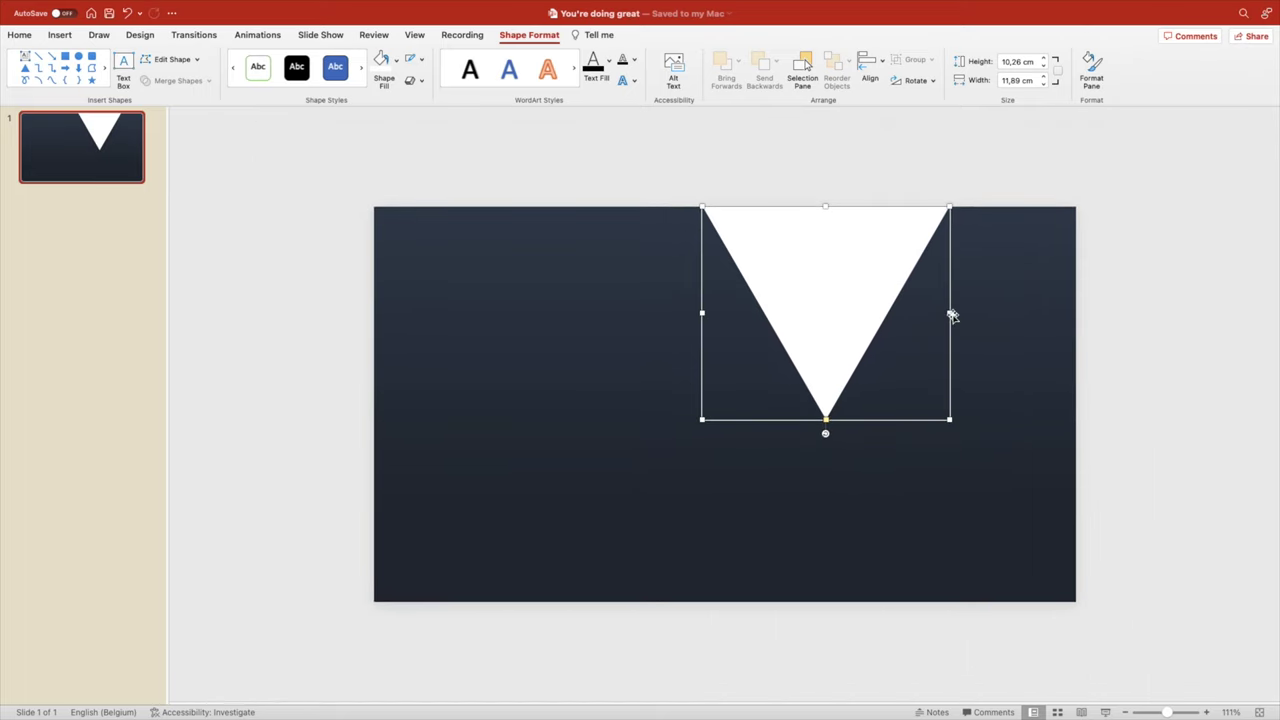
{"action": "left_click_drag", "start_coordinate": [950, 419], "coordinate": [983, 446]}
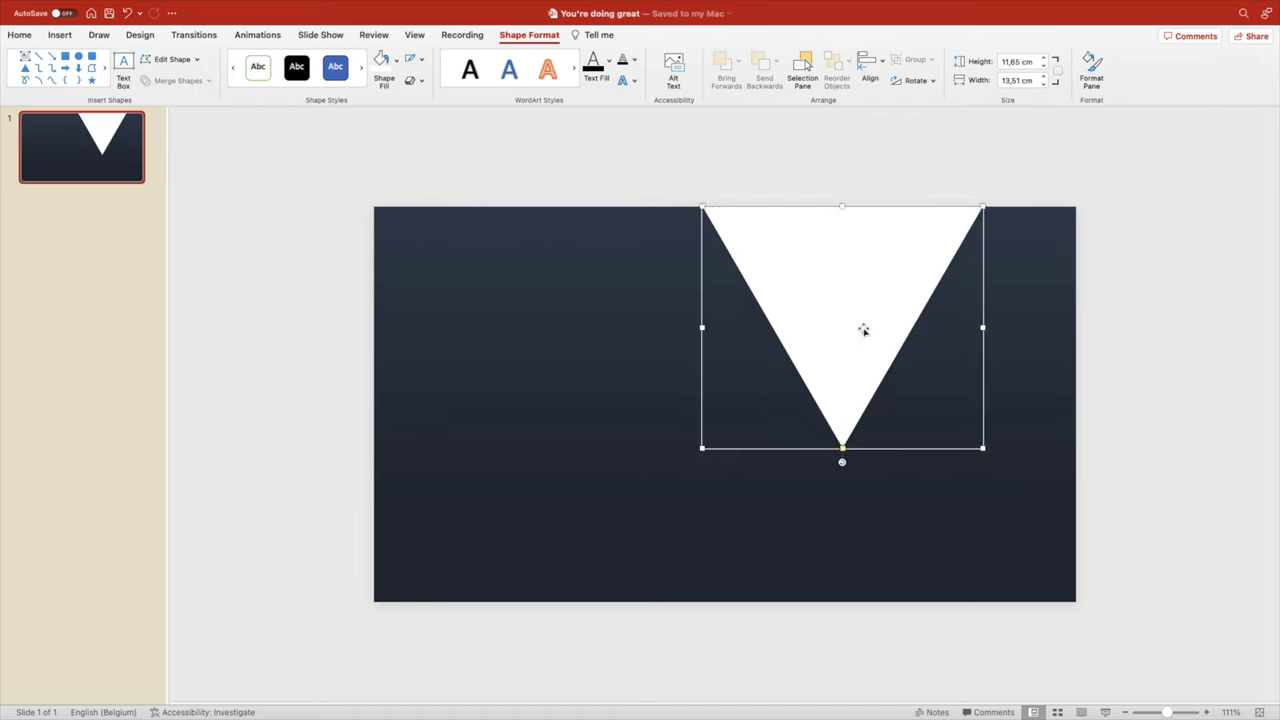
{"action": "left_click_drag", "start_coordinate": [863, 331], "coordinate": [848, 327]}
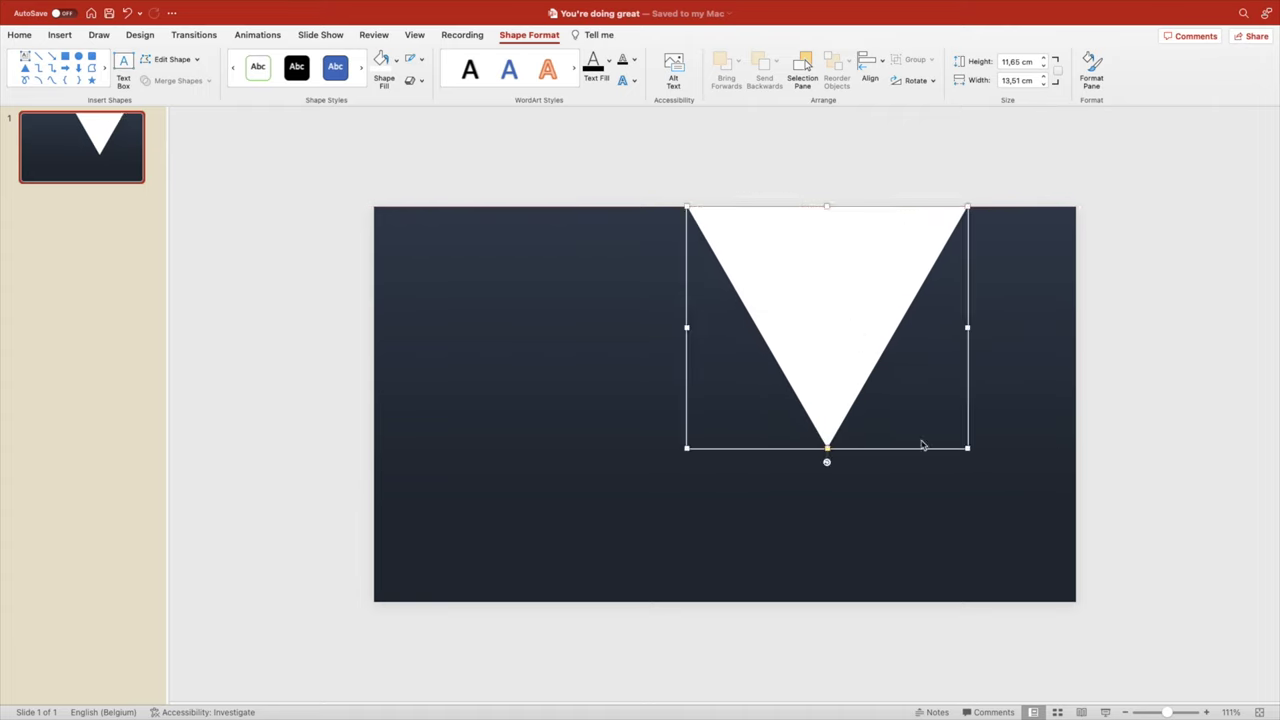
{"action": "left_click_drag", "start_coordinate": [967, 449], "coordinate": [962, 443]}
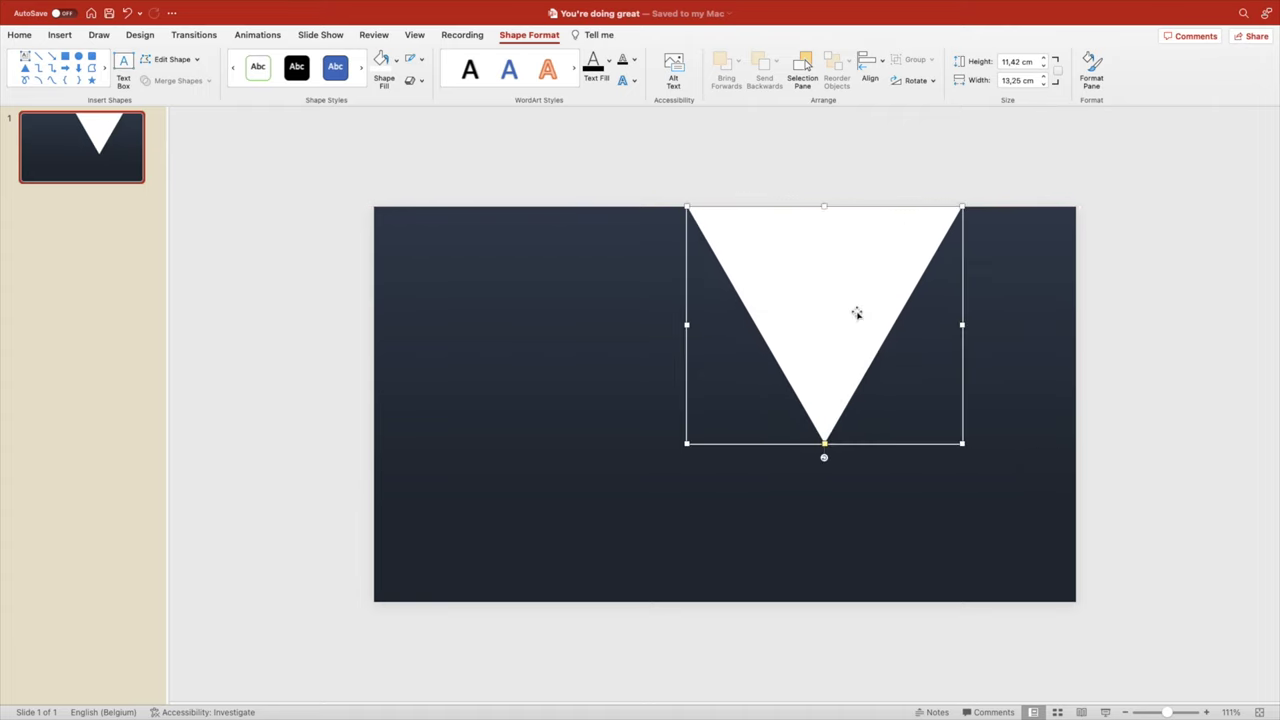
Copy and paste the white triangle to create the lower peak.
{"action": "right_click", "coordinate": [857, 306]}
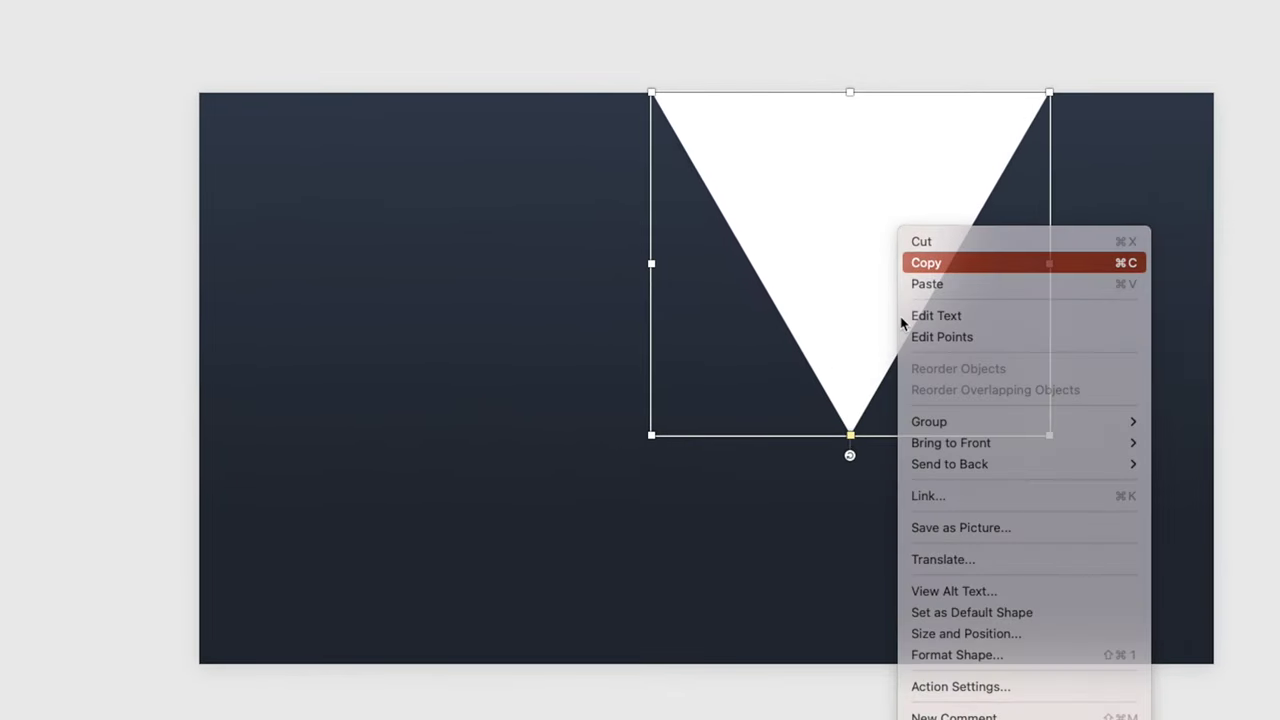
{"action": "left_click", "coordinate": [926, 262]}
{"action": "left_click", "coordinate": [809, 516]}
{"action": "right_click", "coordinate": [748, 480]}
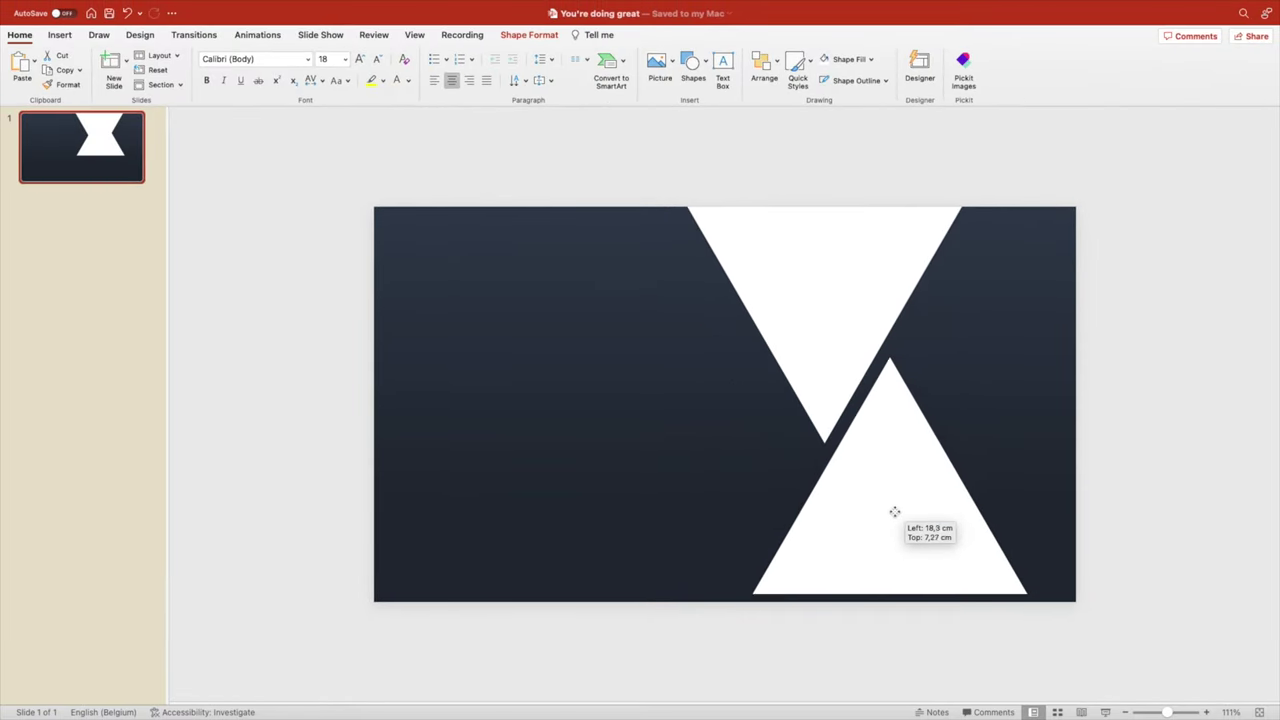
{"action": "right_click", "coordinate": [892, 520]}
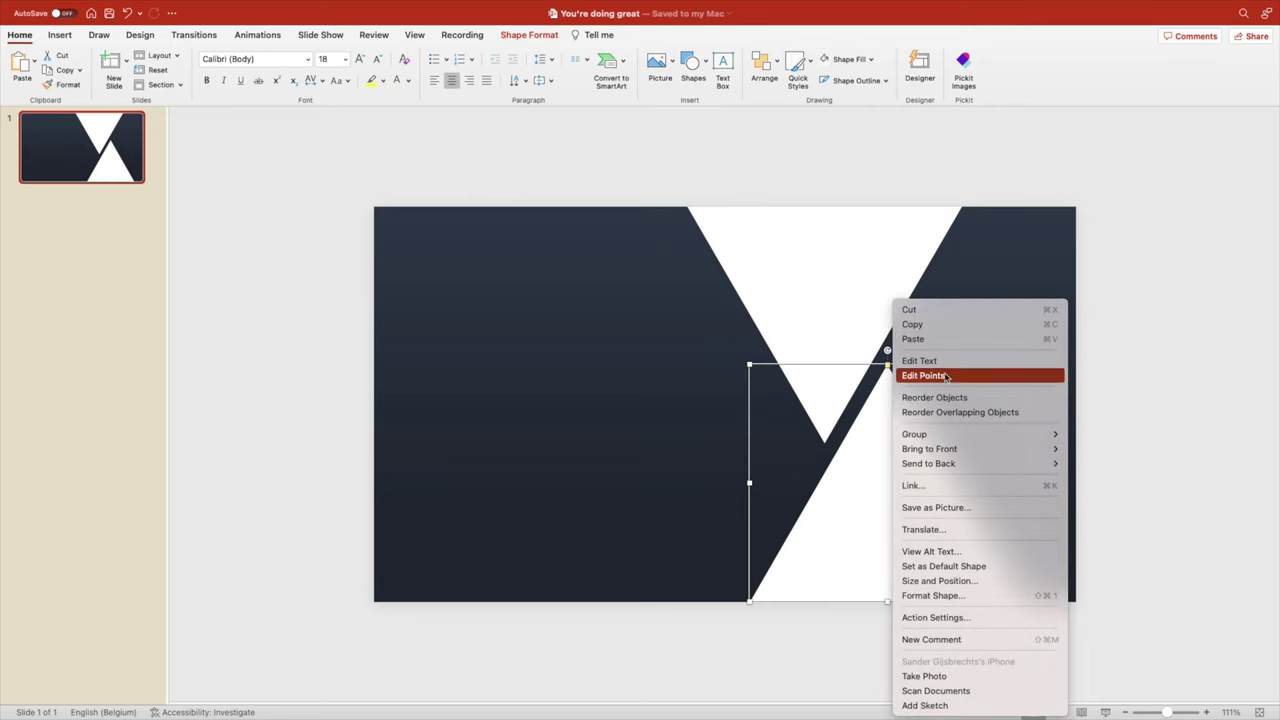
Paste another triangle copy, rotate it, and stretch it tall past the slide's bottom.
{"action": "left_click", "coordinate": [914, 323]}
{"action": "left_click", "coordinate": [598, 364]}
{"action": "right_click", "coordinate": [598, 364]}
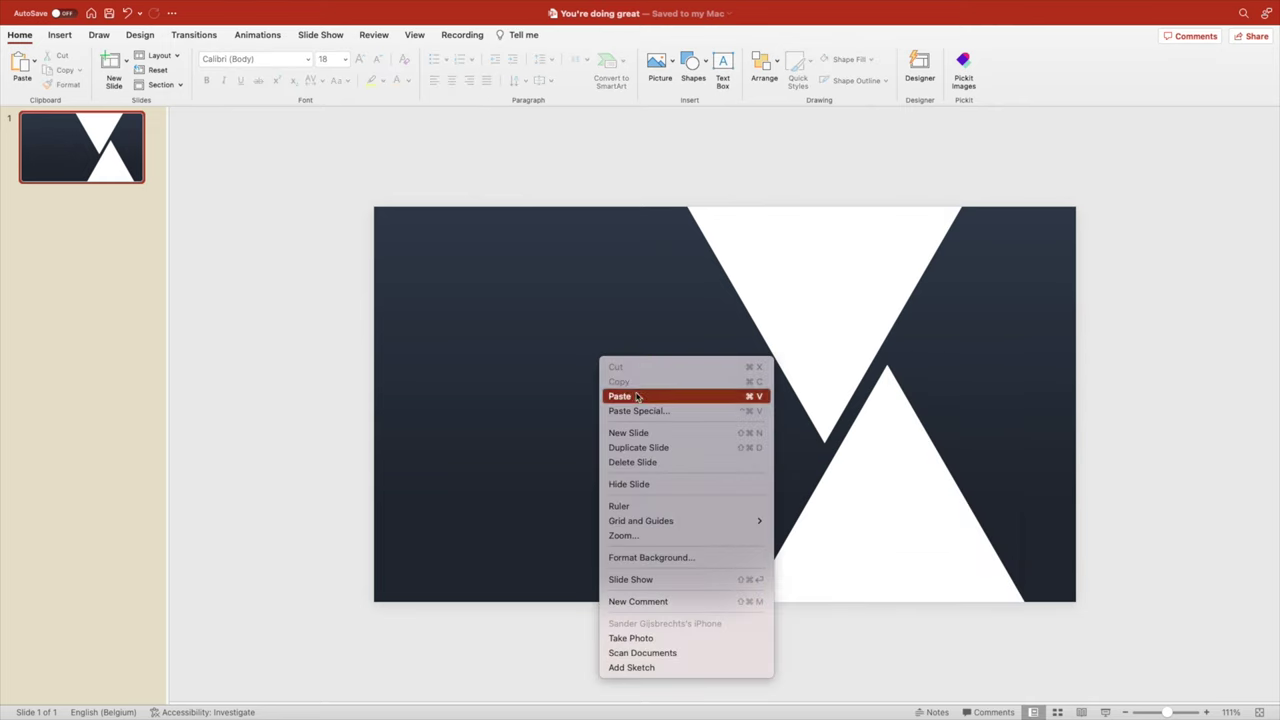
{"action": "left_click", "coordinate": [638, 396]}
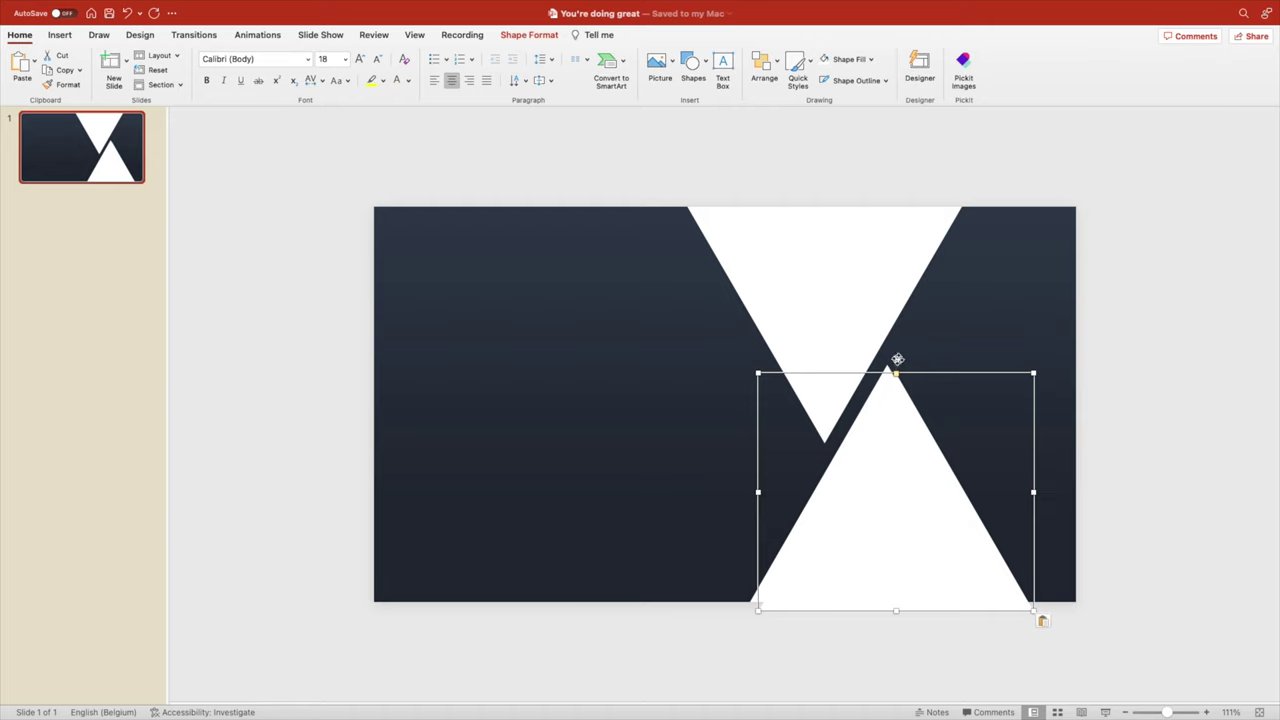
{"action": "left_click_drag", "start_coordinate": [897, 359], "coordinate": [953, 369]}
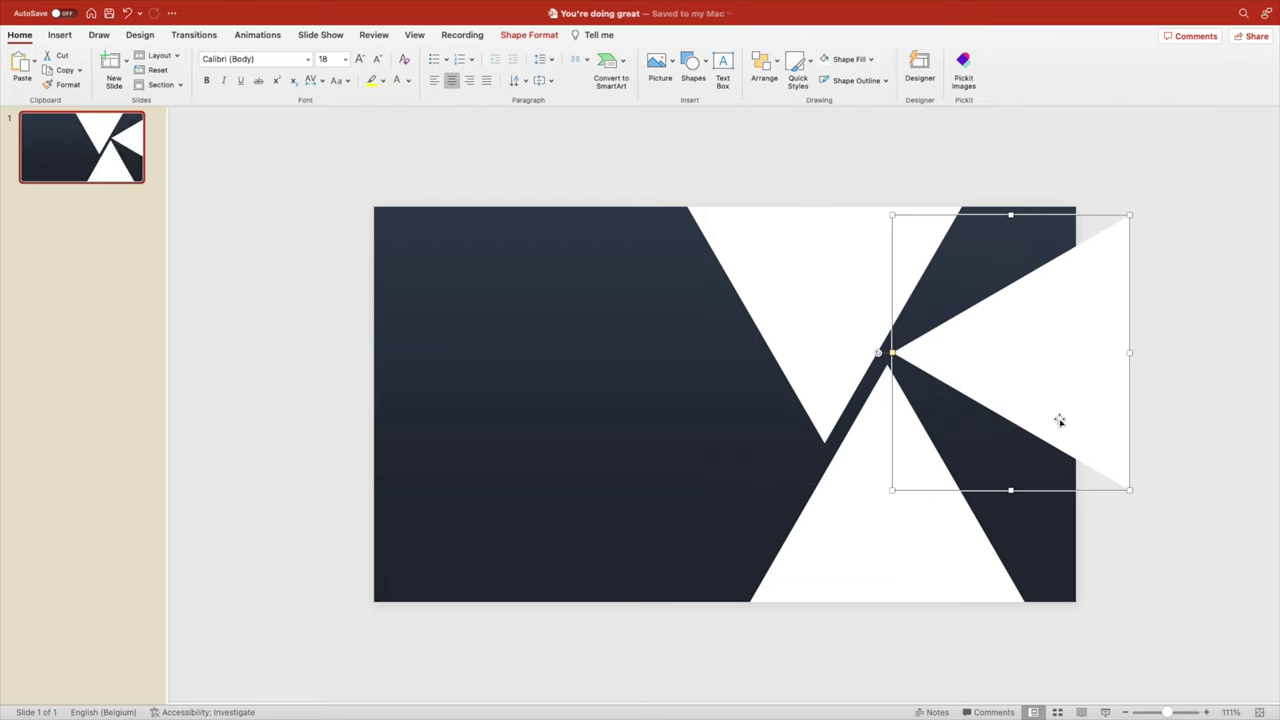
{"action": "left_click_drag", "start_coordinate": [1012, 491], "coordinate": [986, 690]}
{"action": "scroll", "coordinate": [980, 514], "scroll_direction": "down", "scroll_amount": 5}
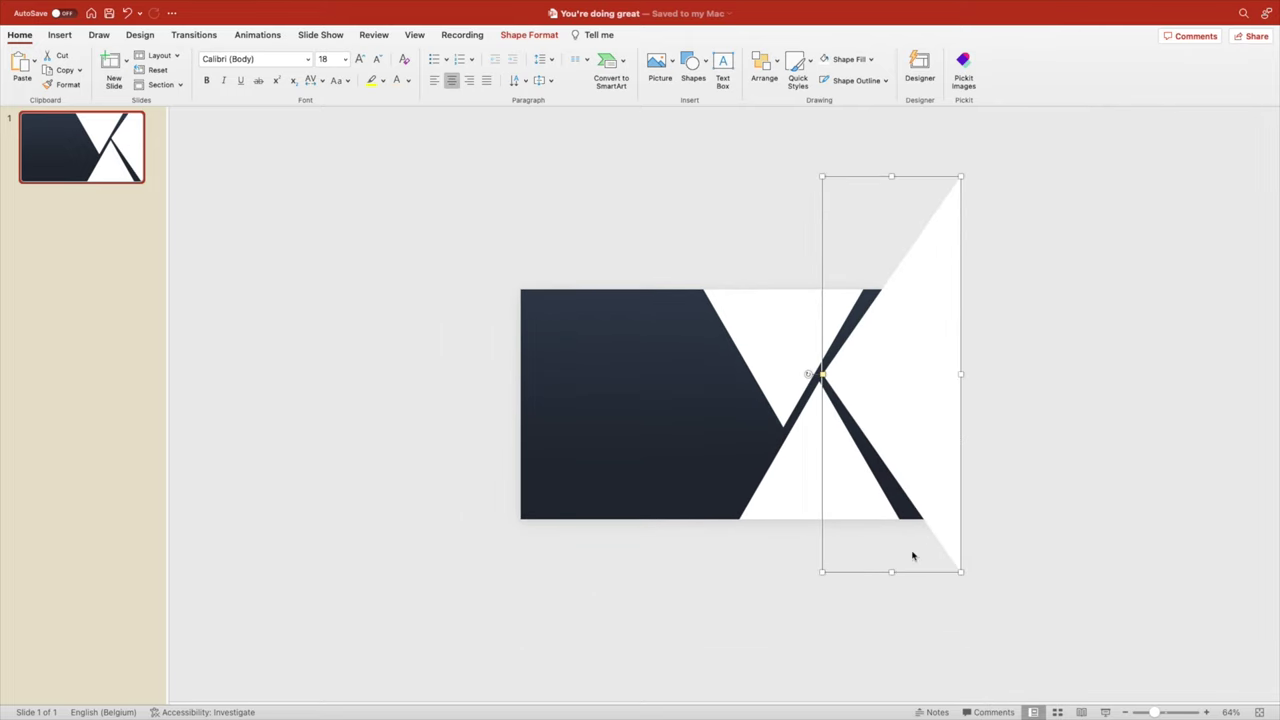
{"action": "left_click_drag", "start_coordinate": [891, 572], "coordinate": [894, 613]}
Nudge the lower upward triangle into alignment so the dark stripes form an X.
{"action": "scroll", "coordinate": [908, 472], "scroll_direction": "up", "scroll_amount": 1}
{"action": "scroll", "coordinate": [908, 472], "scroll_direction": "up", "scroll_amount": 4}
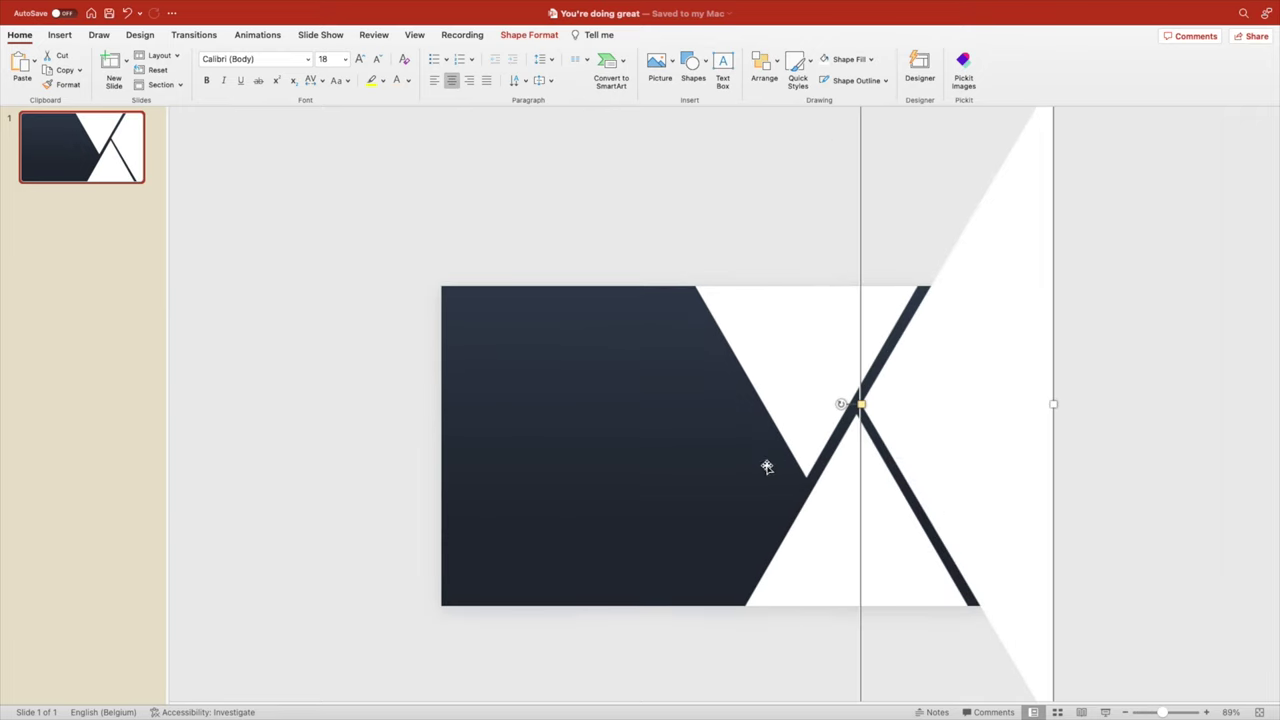
{"action": "key", "text": "Escape"}
{"action": "left_click", "coordinate": [923, 503]}
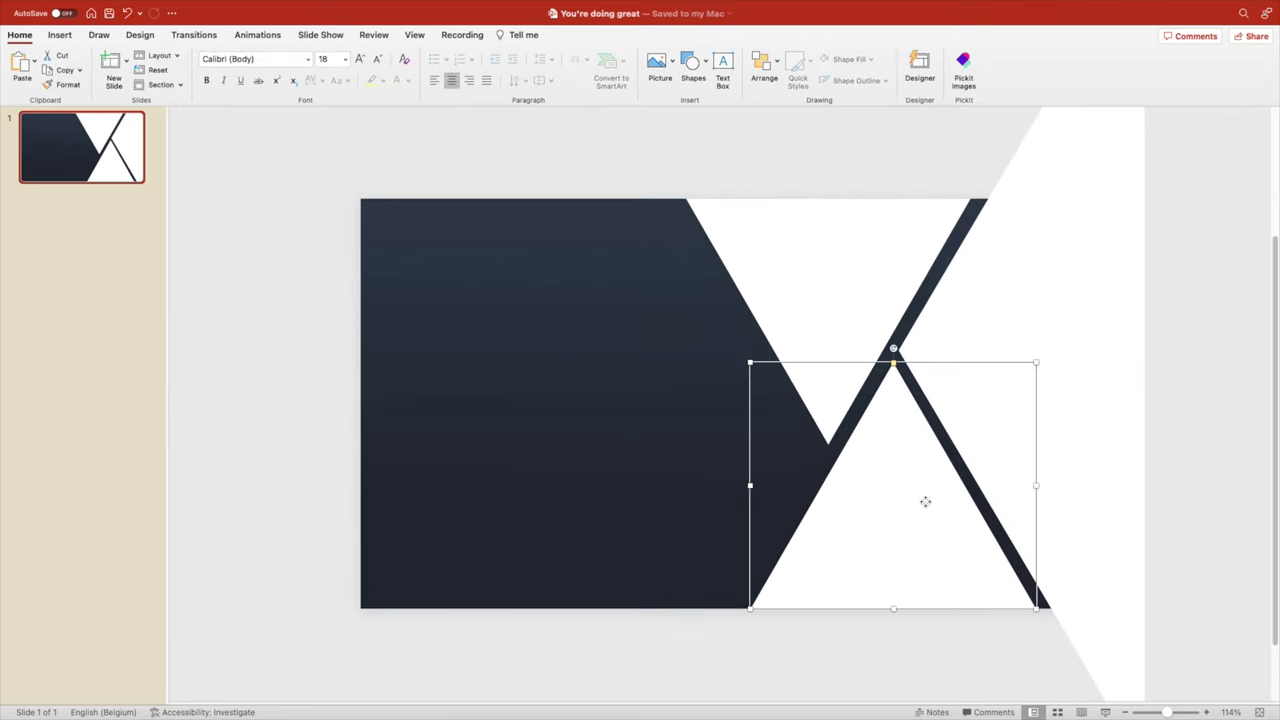
{"action": "left_click_drag", "start_coordinate": [923, 503], "coordinate": [922, 503]}
{"action": "key", "text": "Escape"}
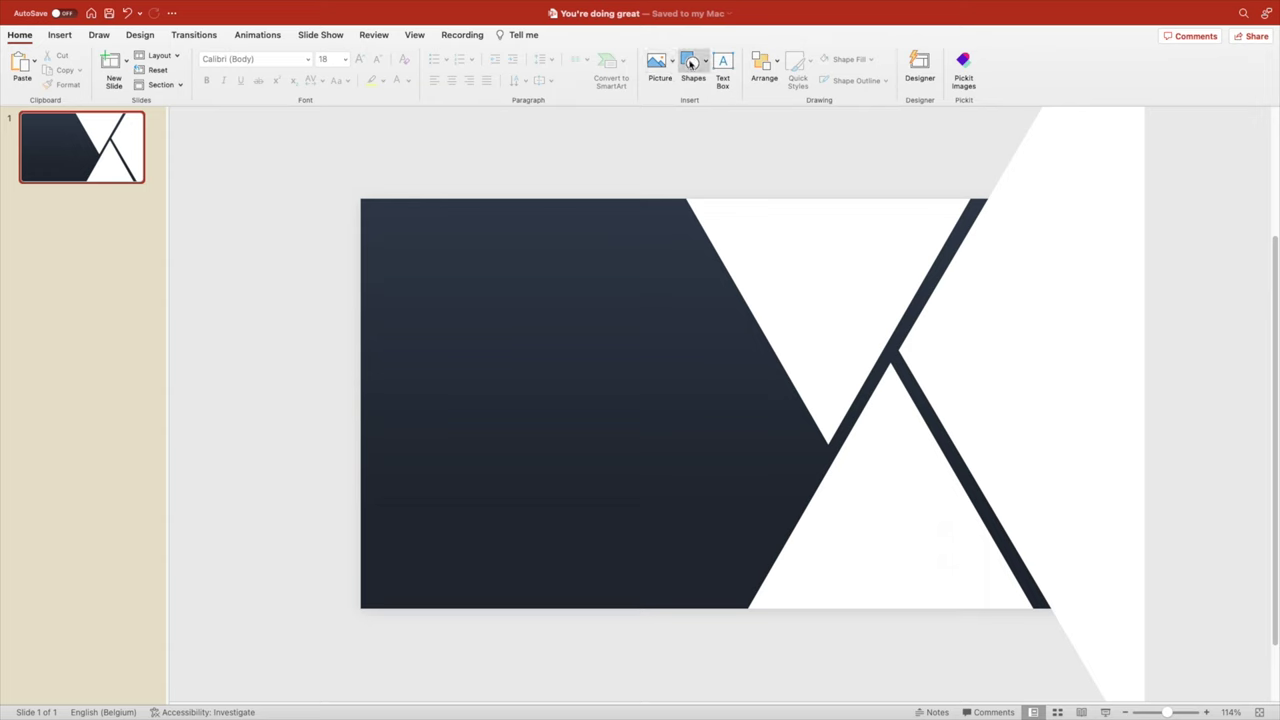
Union the upper and lower white shapes into a single merged shape.
{"action": "left_click", "coordinate": [891, 263]}
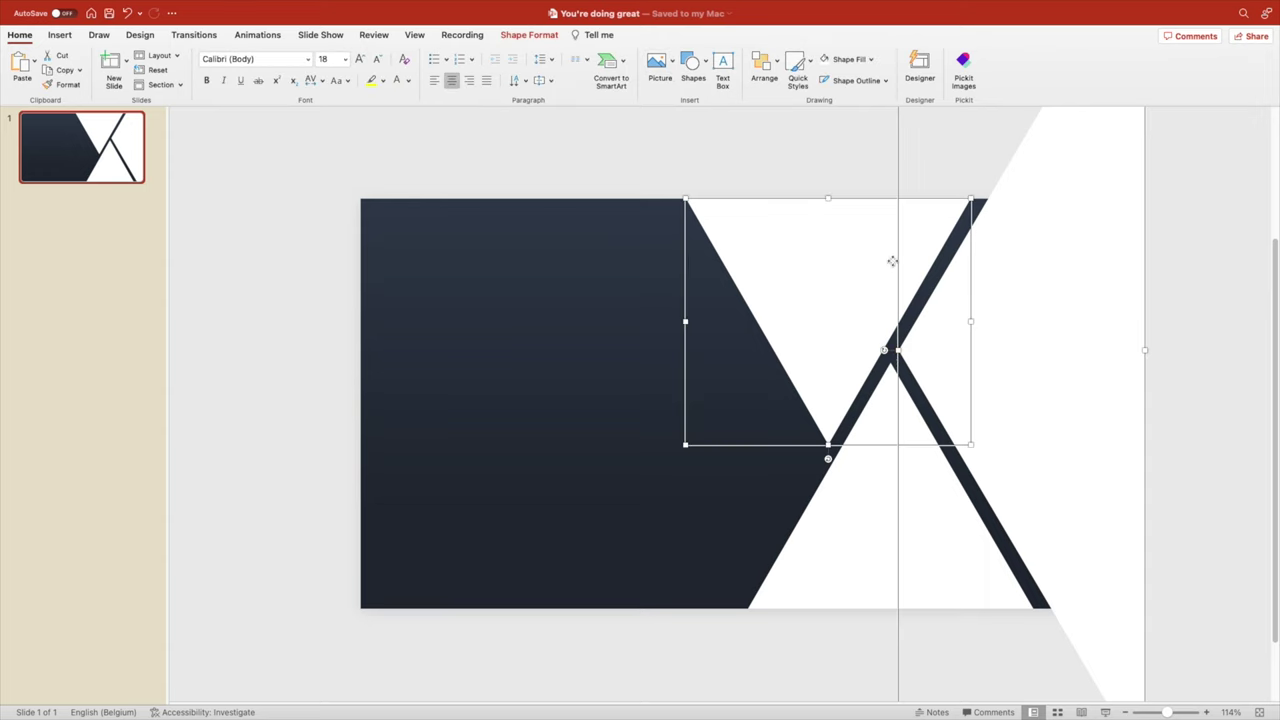
{"action": "left_click", "coordinate": [879, 488], "text": "shift"}
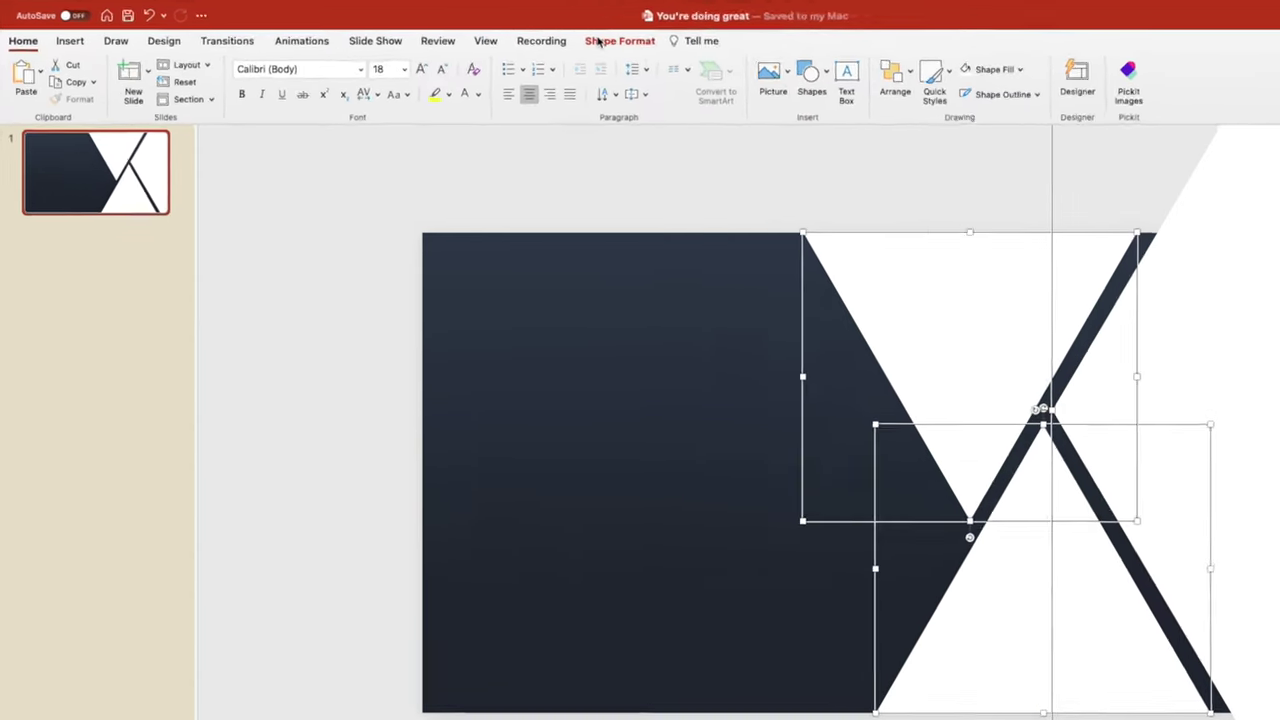
{"action": "left_click", "coordinate": [529, 34]}
{"action": "left_click", "coordinate": [178, 80]}
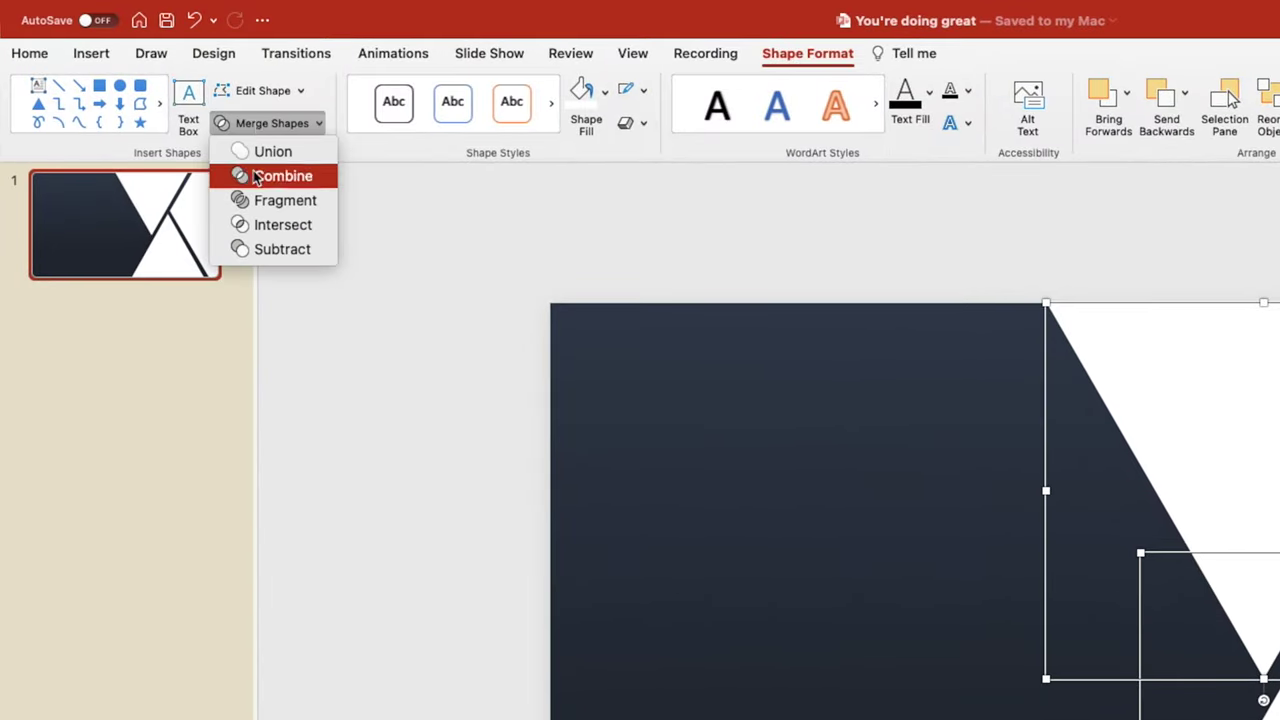
{"action": "left_click", "coordinate": [273, 151]}
{"action": "left_click", "coordinate": [982, 262]}
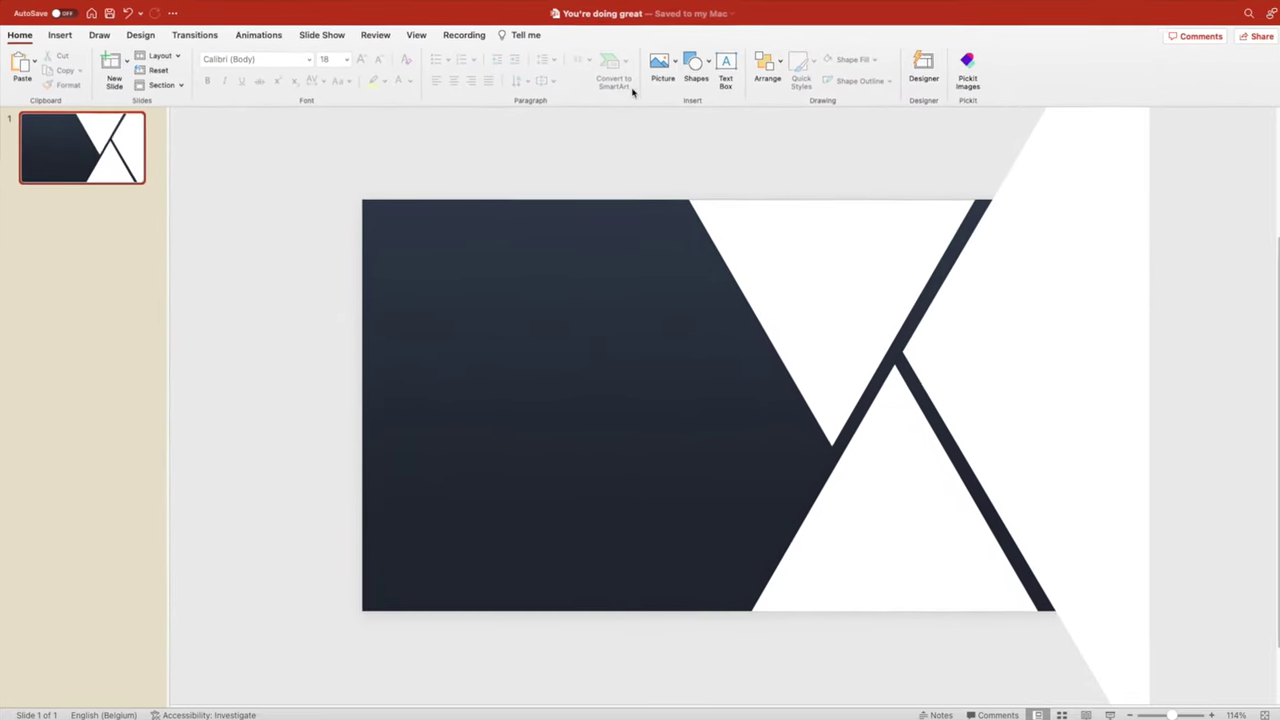
Draw a slide-sized 19,05 × 33,86 cm rectangle and send it behind the white shapes.
{"action": "left_click", "coordinate": [694, 62]}
{"action": "left_click", "coordinate": [757, 101]}
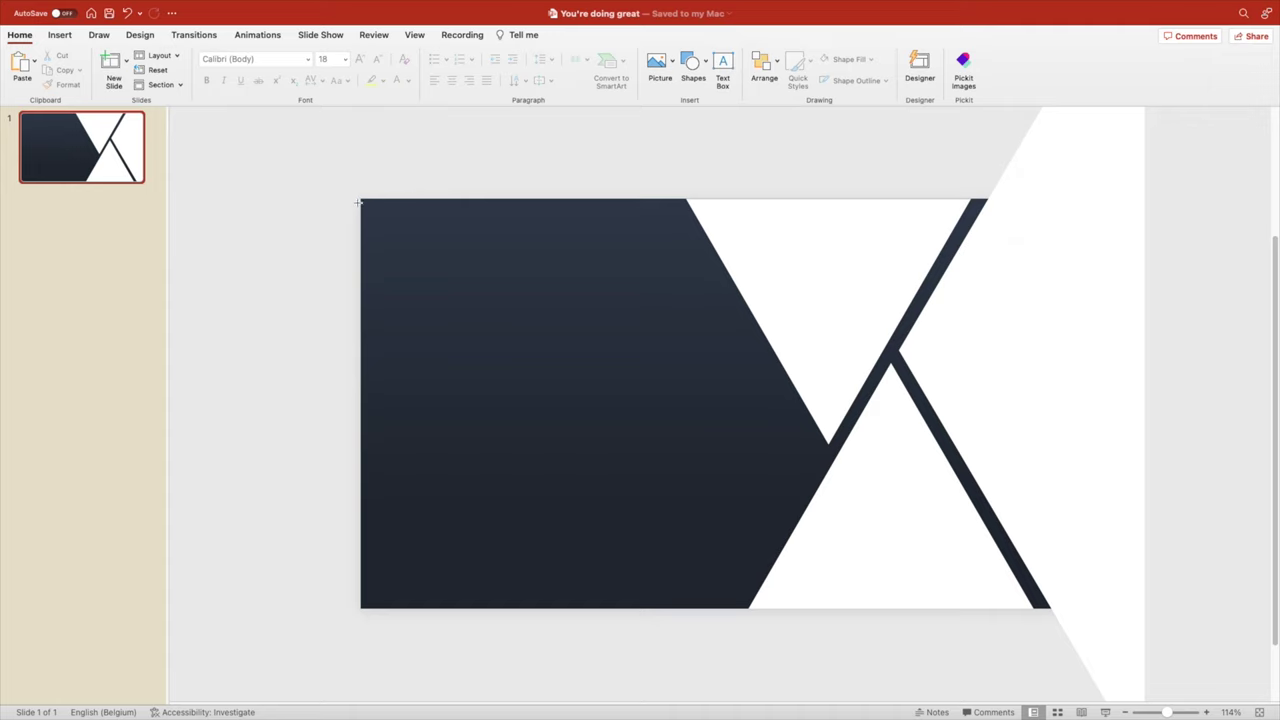
{"action": "mouse_move", "coordinate": [361, 199]}
{"action": "left_mouse_down"}
{"action": "mouse_move", "coordinate": [551, 269]}
{"action": "mouse_move", "coordinate": [971, 523]}
{"action": "mouse_move", "coordinate": [1077, 603]}
{"action": "mouse_move", "coordinate": [1122, 614]}
{"action": "mouse_move", "coordinate": [1087, 614]}
{"action": "left_mouse_up"}
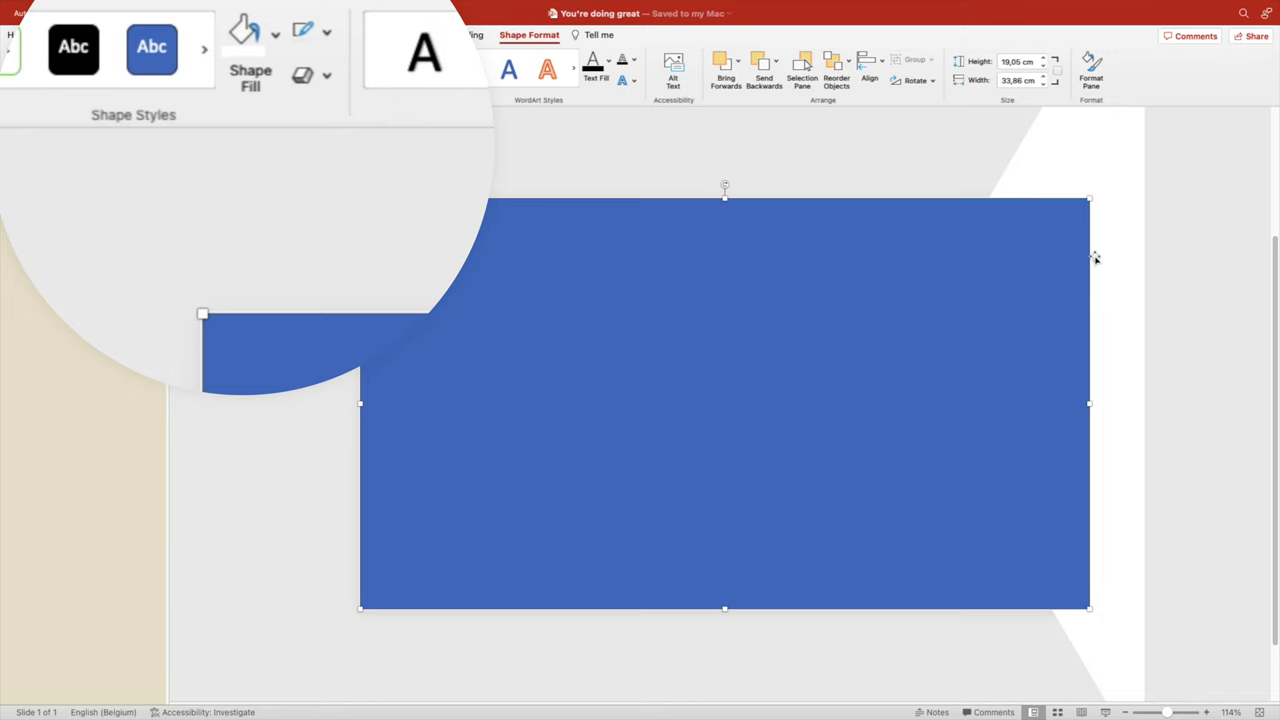
{"action": "right_click", "coordinate": [852, 307]}
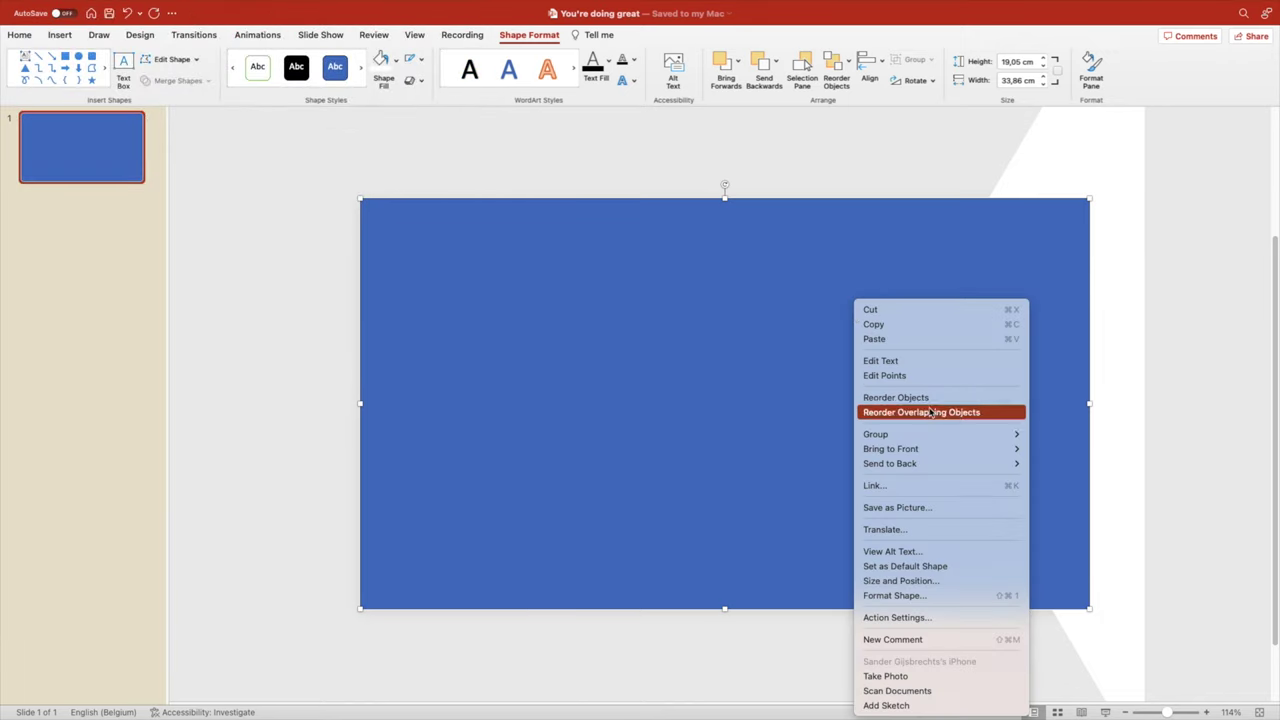
{"action": "mouse_move", "coordinate": [923, 466]}
{"action": "left_click", "coordinate": [1058, 464]}
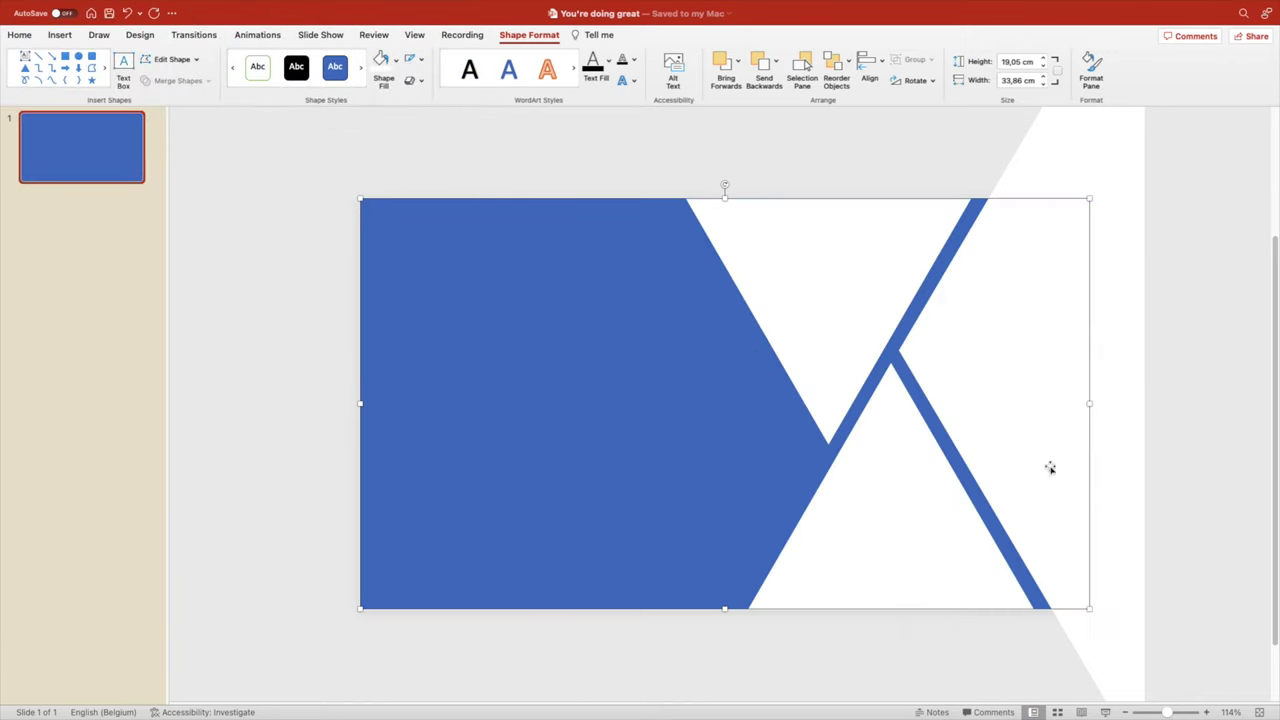
Intersect the blue rectangle with the white X and snap the cutout to the right edge.
{"action": "left_click", "coordinate": [1192, 354]}
{"action": "left_click", "coordinate": [677, 389]}
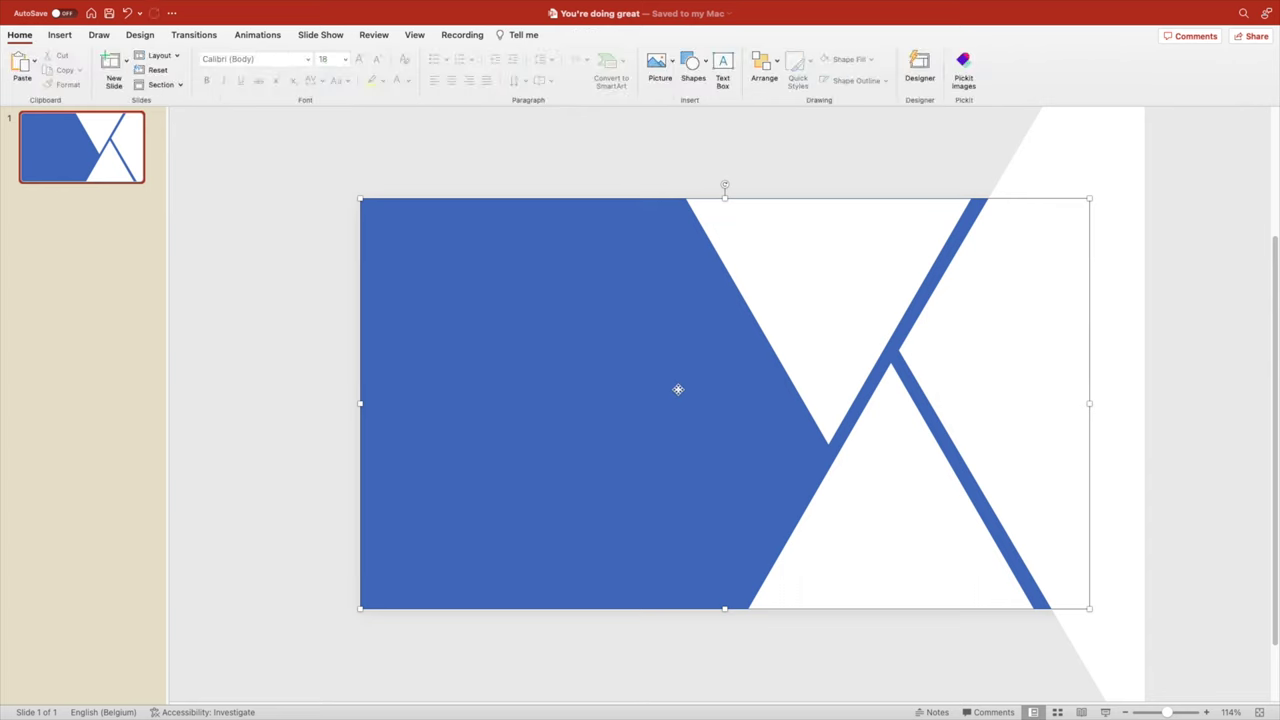
{"action": "left_click", "coordinate": [840, 294], "text": "shift"}
{"action": "left_click", "coordinate": [195, 150]}
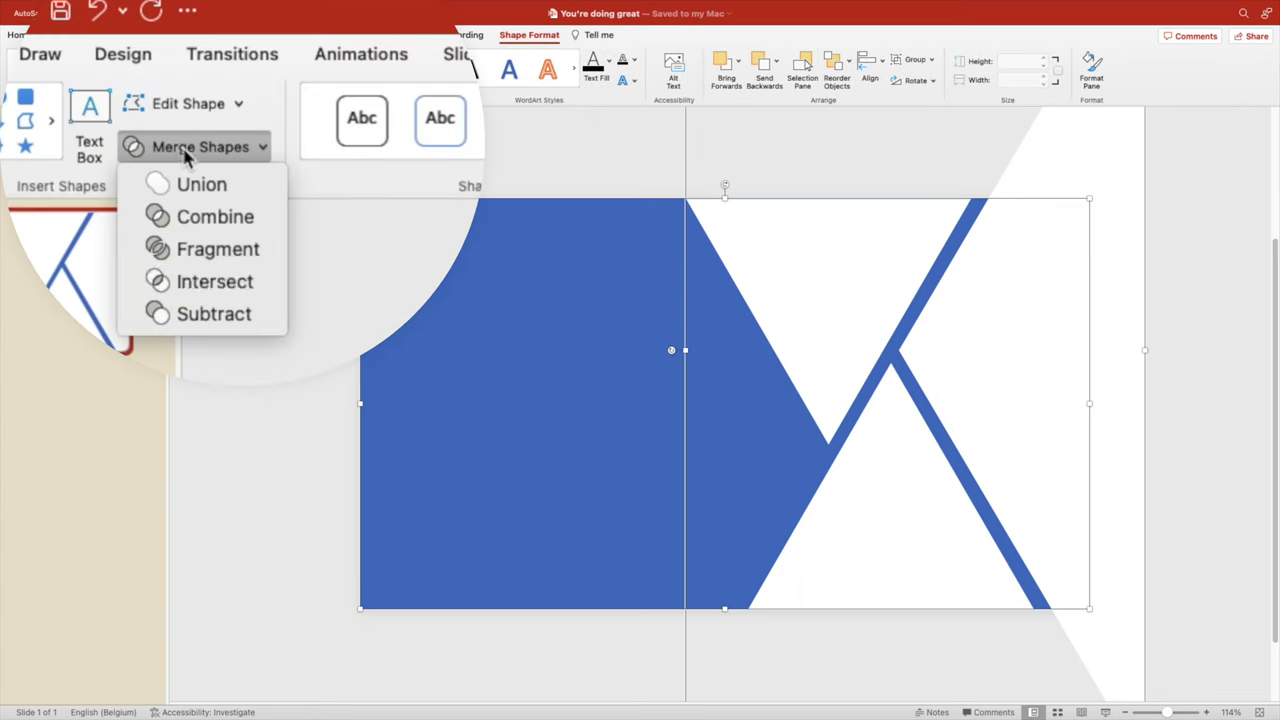
{"action": "left_click", "coordinate": [241, 285]}
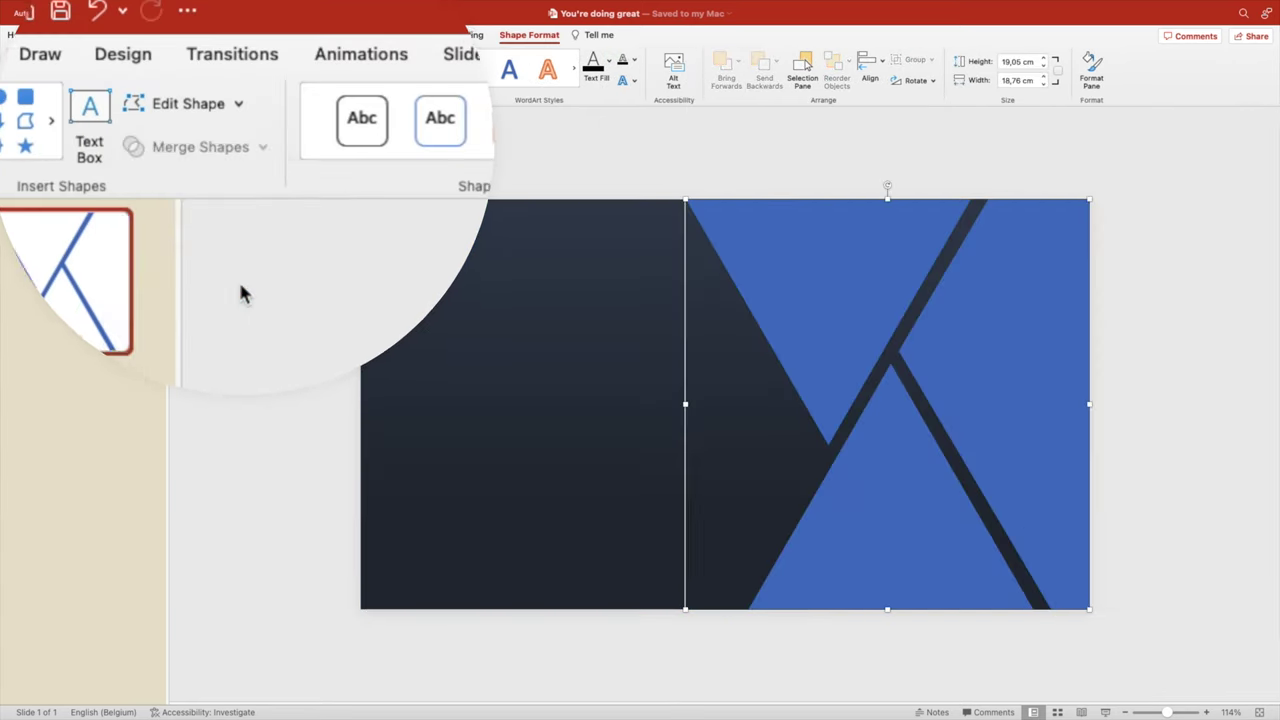
{"action": "mouse_move", "coordinate": [863, 309]}
{"action": "left_mouse_down"}
{"action": "mouse_move", "coordinate": [962, 320]}
{"action": "mouse_move", "coordinate": [880, 289]}
{"action": "mouse_move", "coordinate": [863, 331]}
{"action": "mouse_move", "coordinate": [864, 314]}
{"action": "left_mouse_up"}
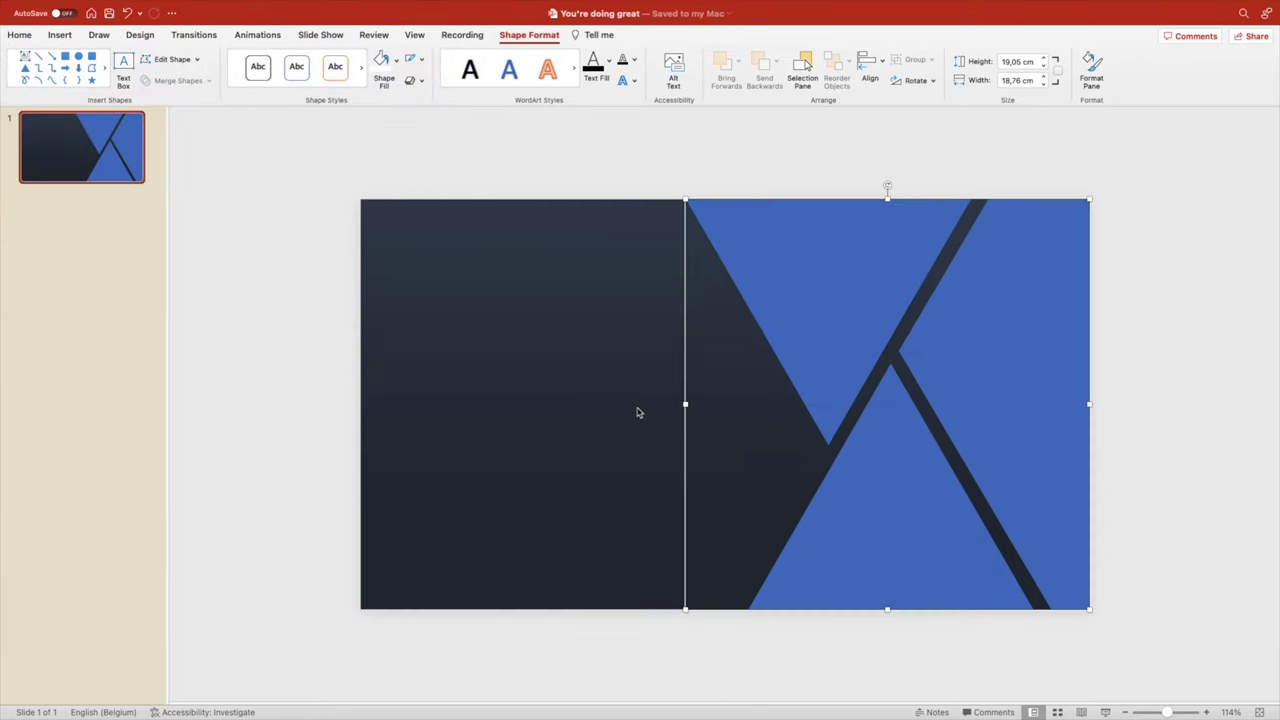
Reselect the 19,05 × 18,77 cm blue X cutout and bring up its Shape Fill colours.
{"action": "left_click", "coordinate": [637, 411]}
{"action": "scroll", "coordinate": [870, 455], "scroll_direction": "down", "scroll_amount": 3}
{"action": "left_click", "coordinate": [866, 433]}
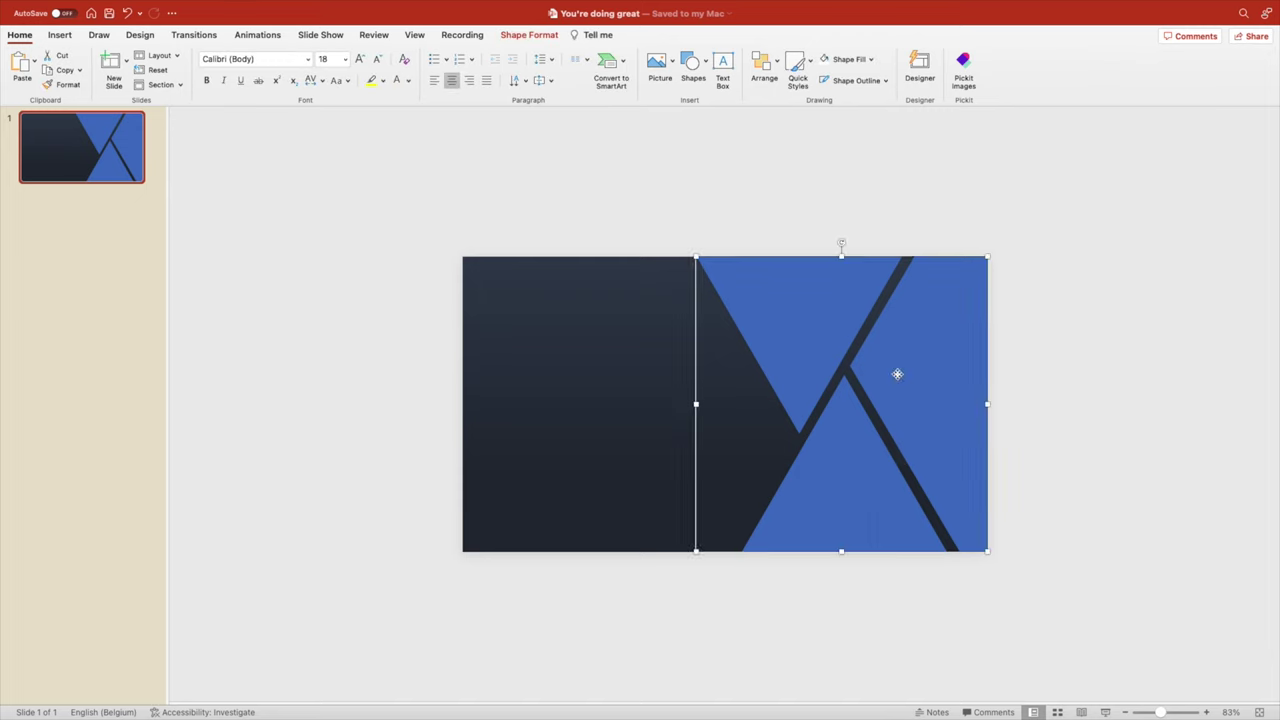
{"action": "scroll", "coordinate": [900, 385], "scroll_direction": "up", "scroll_amount": 3}
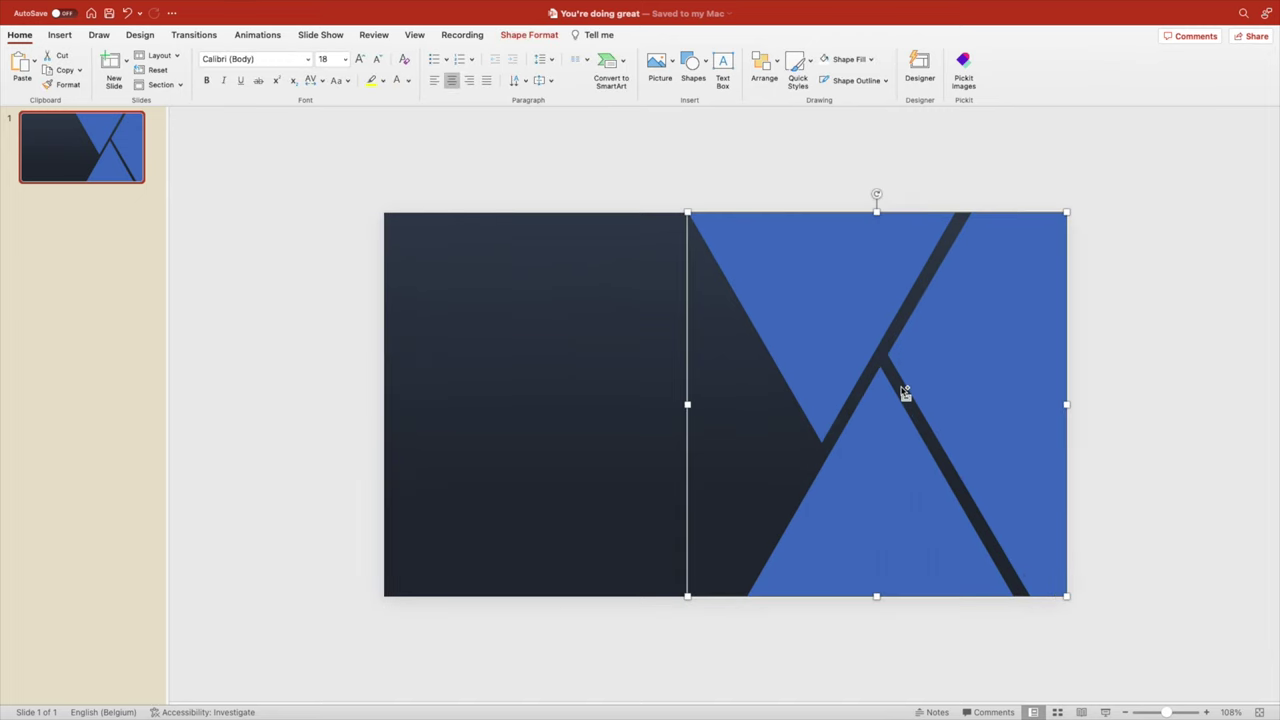
{"action": "left_click", "coordinate": [527, 35]}
{"action": "left_click", "coordinate": [396, 62]}
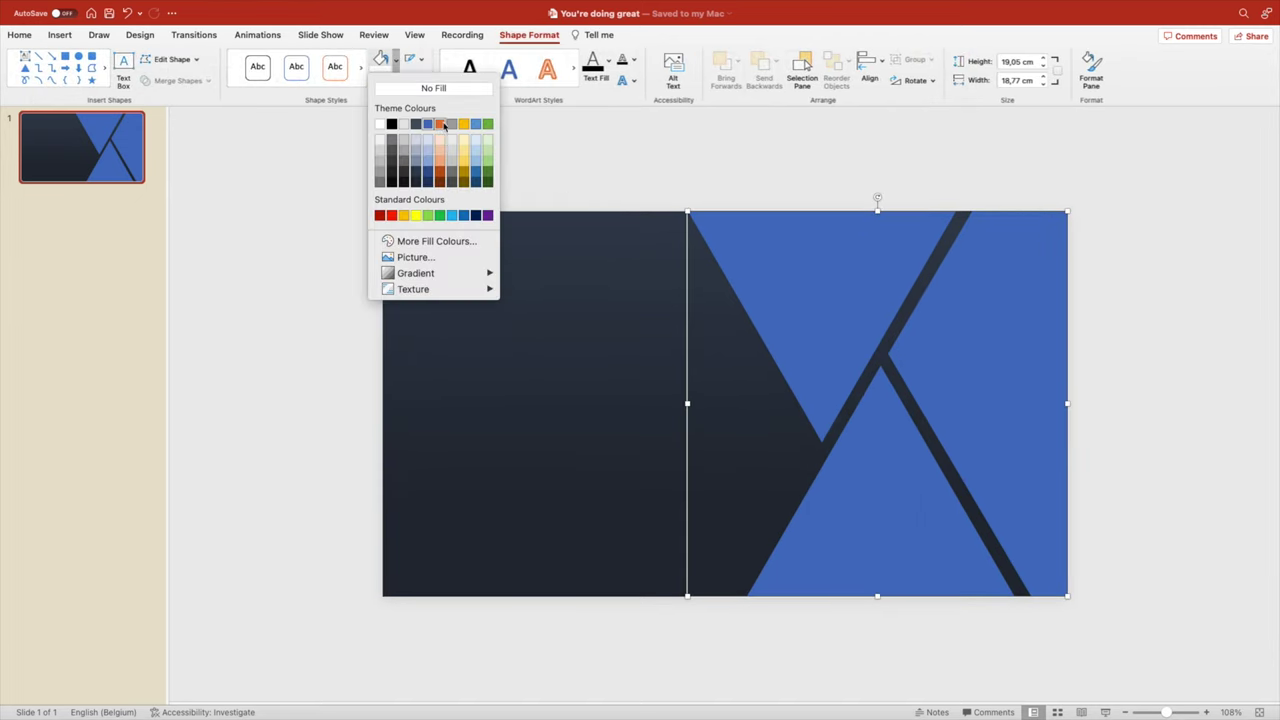
Try orange and gold fills on the X cutout, revert to blue, and open Format Shape.
{"action": "left_click", "coordinate": [443, 124]}
{"action": "left_click", "coordinate": [396, 62]}
{"action": "left_click", "coordinate": [466, 124]}
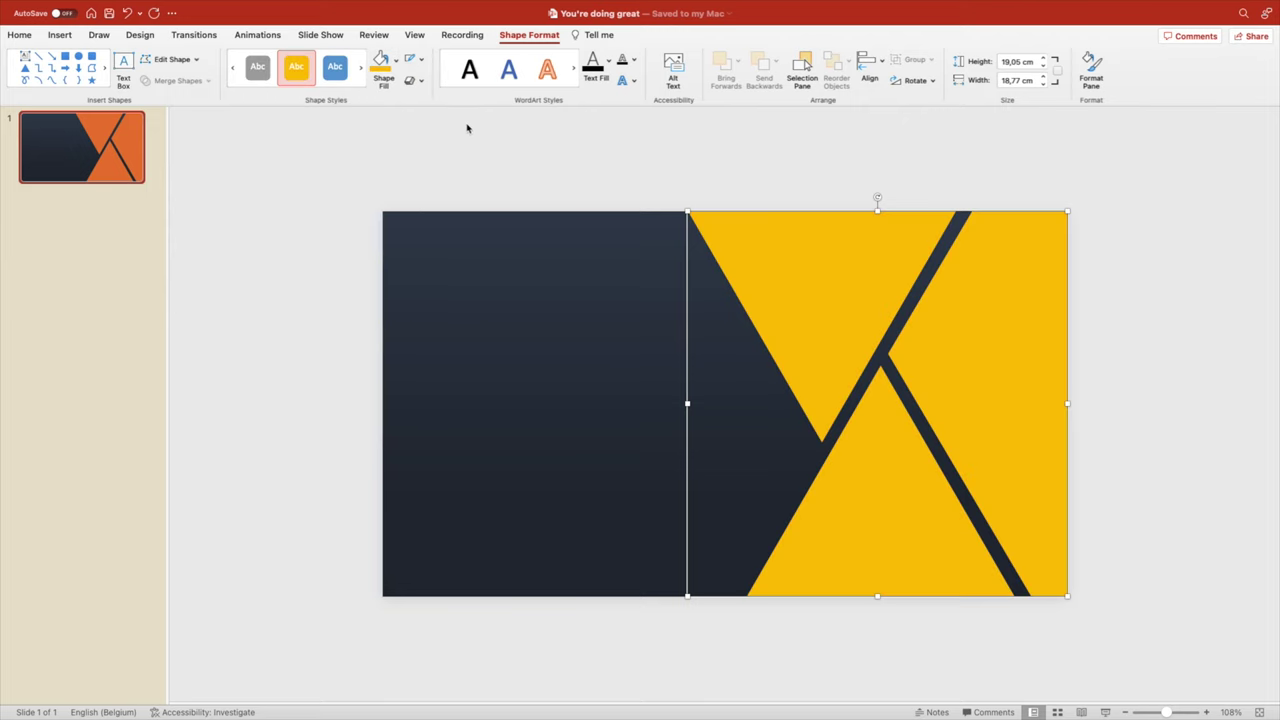
{"action": "left_click", "coordinate": [396, 62]}
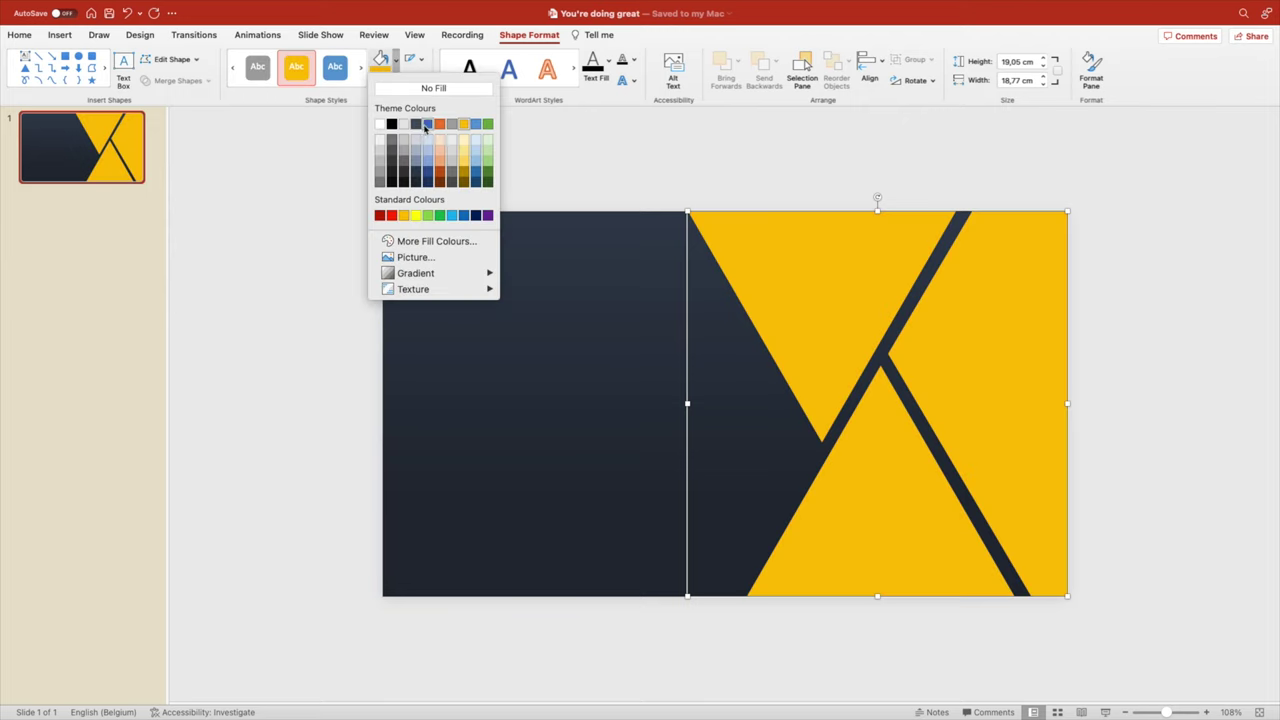
{"action": "left_click", "coordinate": [427, 124]}
{"action": "right_click", "coordinate": [819, 309]}
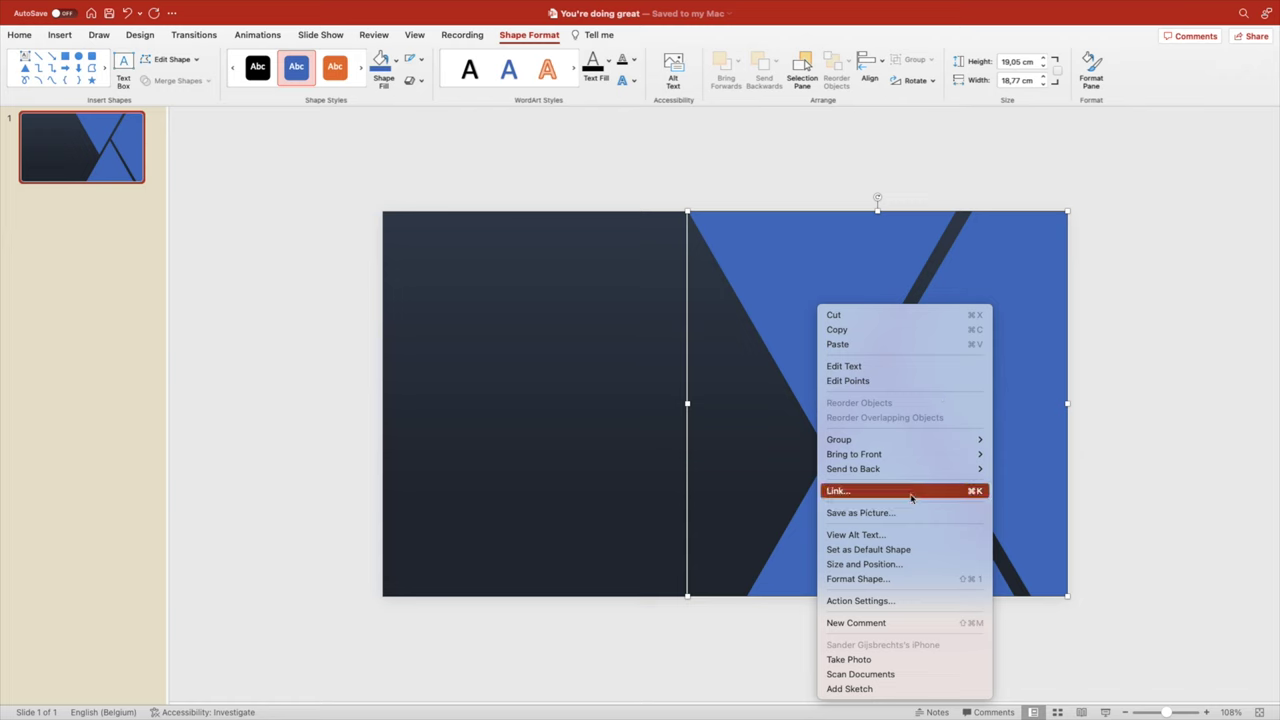
{"action": "left_click", "coordinate": [901, 576]}
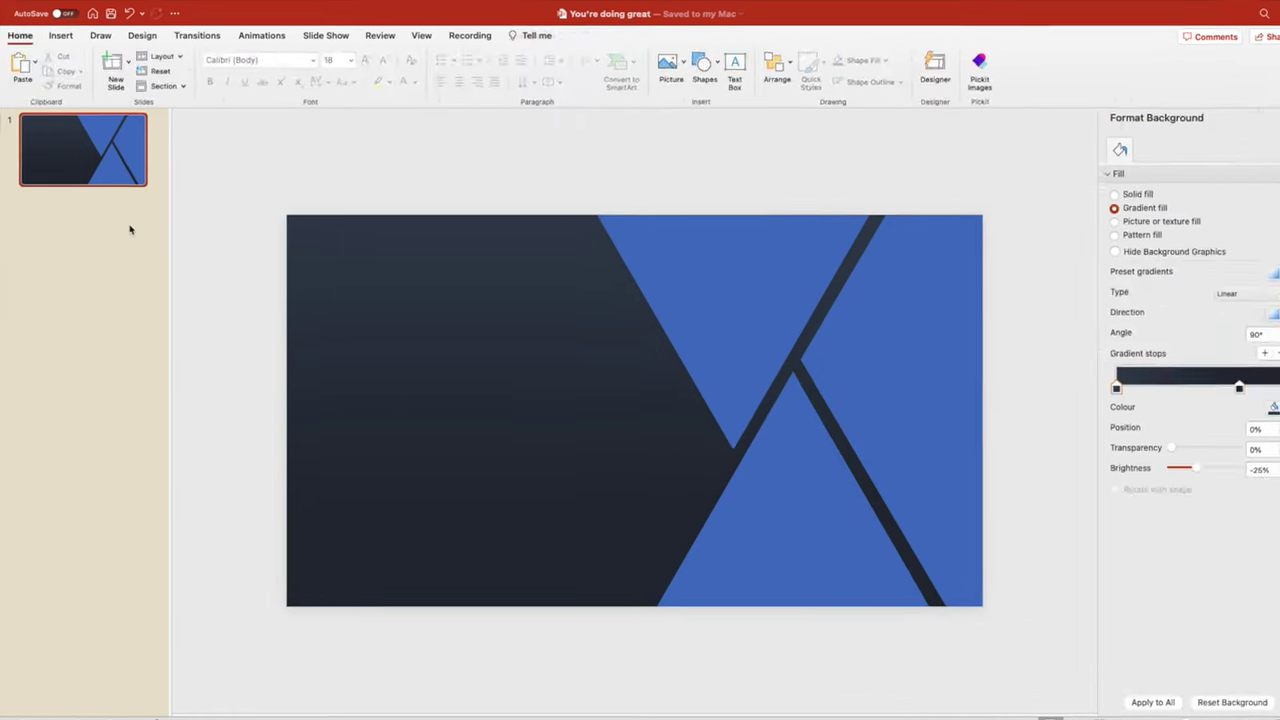
Add a new second slide and delete its placeholders to leave it blank.
{"action": "right_click", "coordinate": [86, 197]}
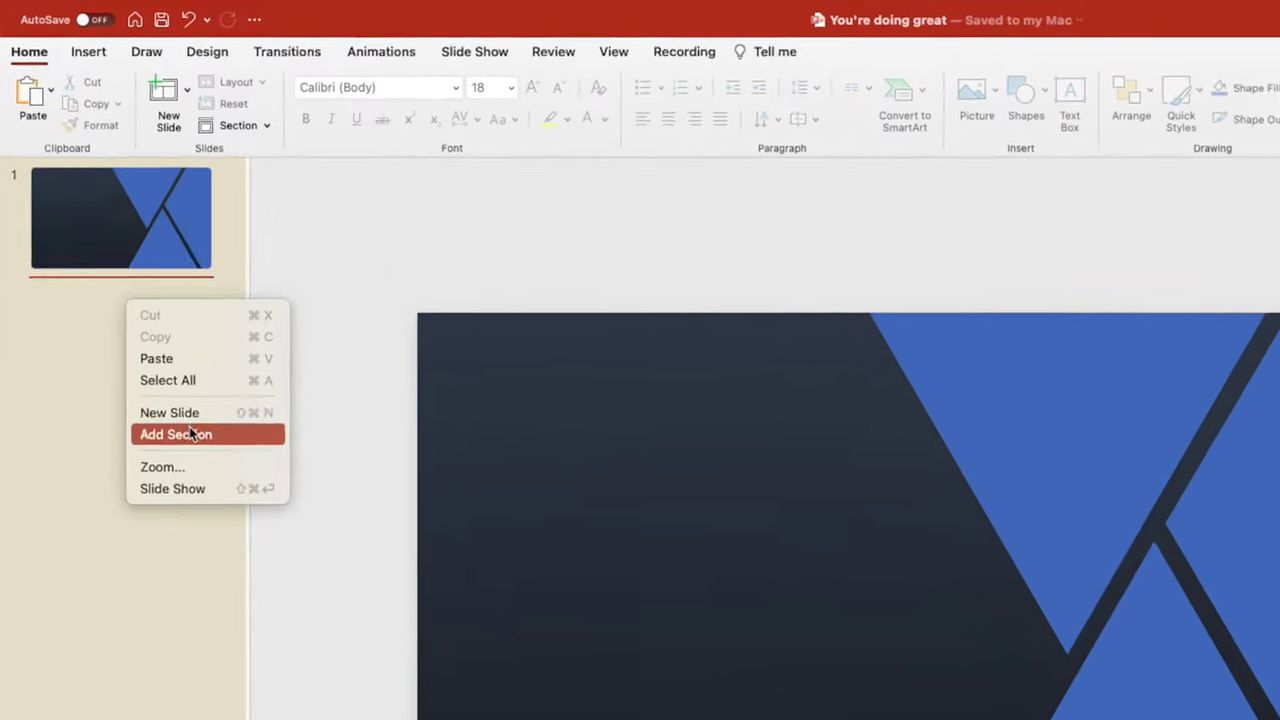
{"action": "left_click", "coordinate": [195, 425]}
{"action": "left_click_drag", "start_coordinate": [267, 184], "coordinate": [1000, 608]}
{"action": "key", "text": "BackSpace"}
Paste the mountain-lake photo, enlarge it to fill the slide, then cut it to the clipboard.
{"action": "key", "text": "super+v"}
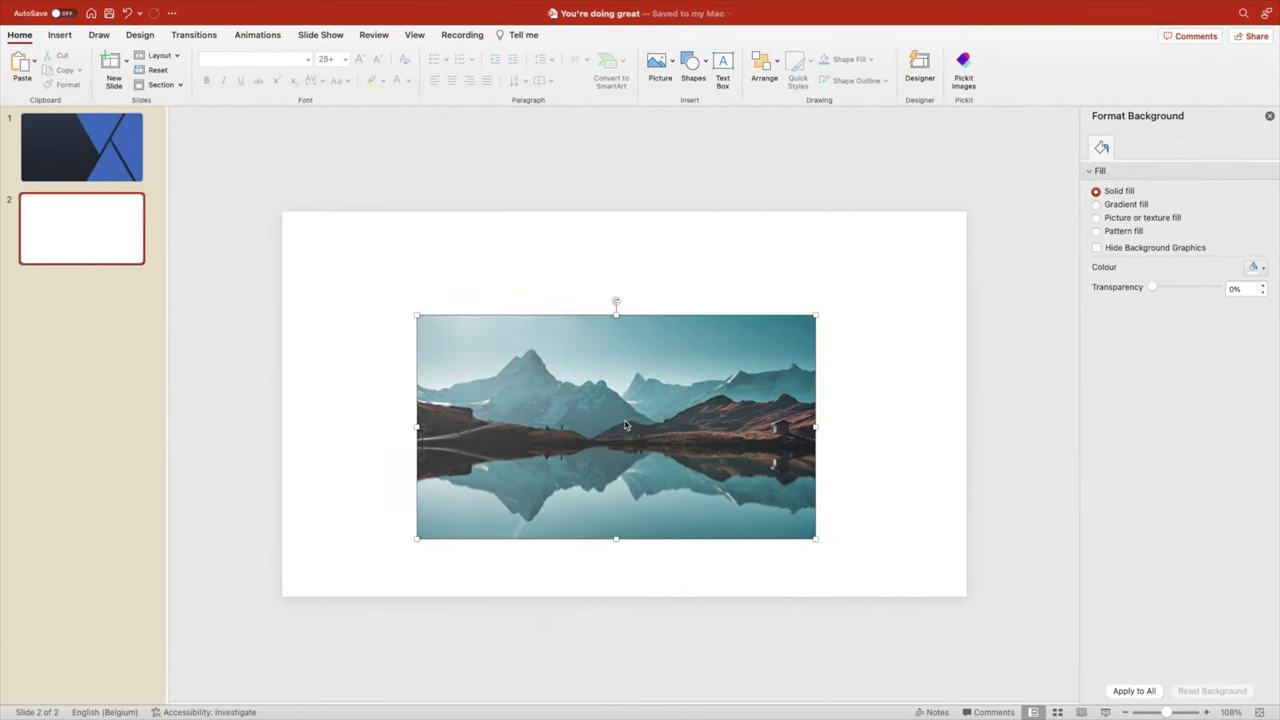
{"action": "scroll", "coordinate": [1189, 378], "scroll_direction": "up", "scroll_amount": 2}
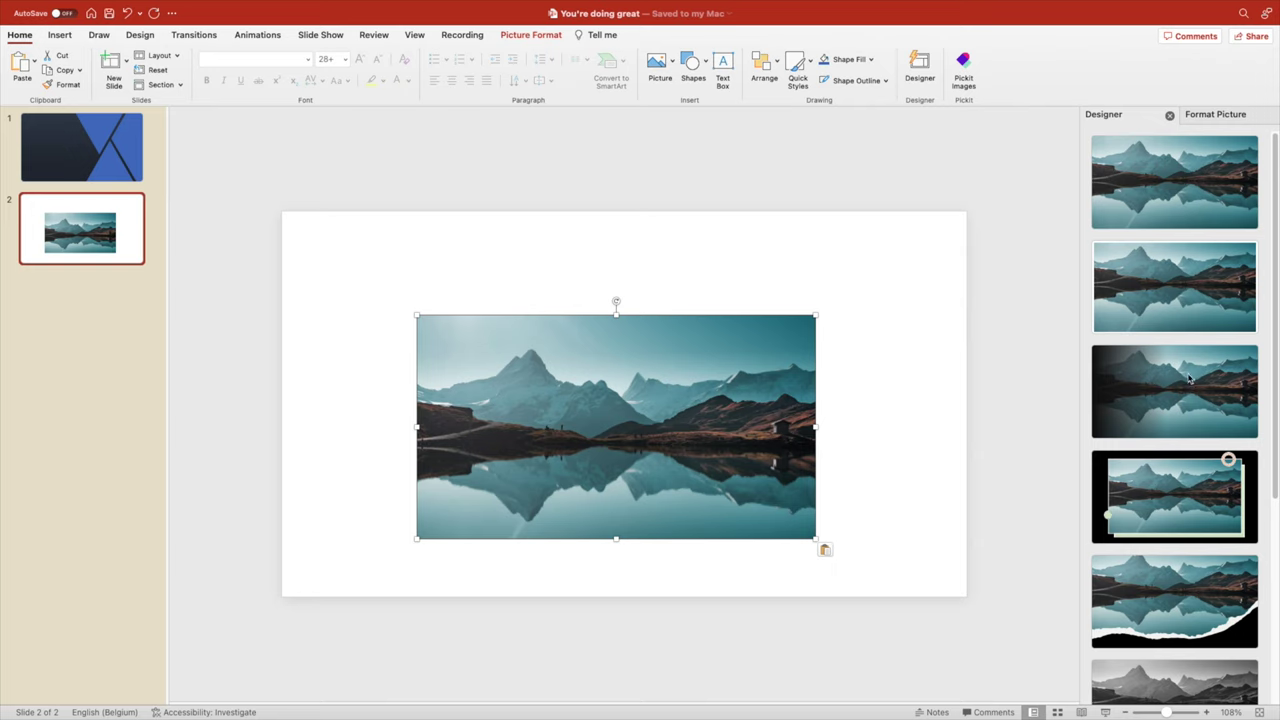
{"action": "left_click_drag", "start_coordinate": [633, 410], "coordinate": [499, 306]}
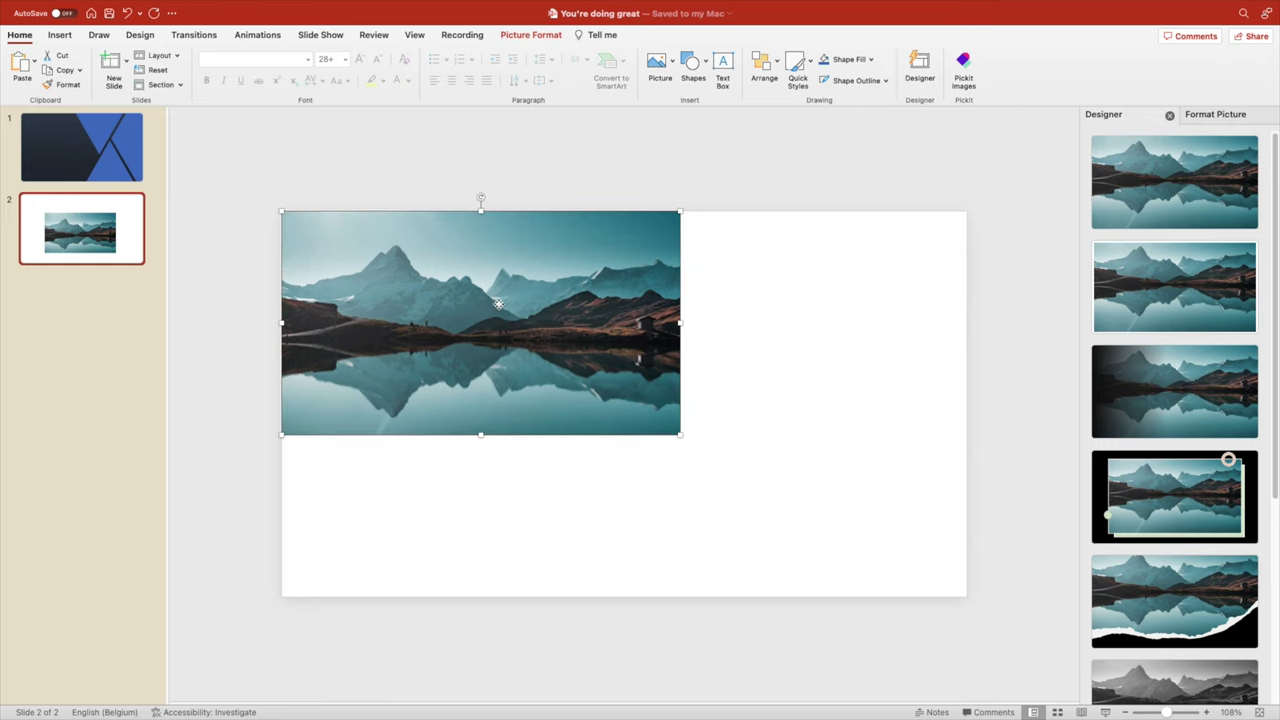
{"action": "left_click", "coordinate": [1170, 116]}
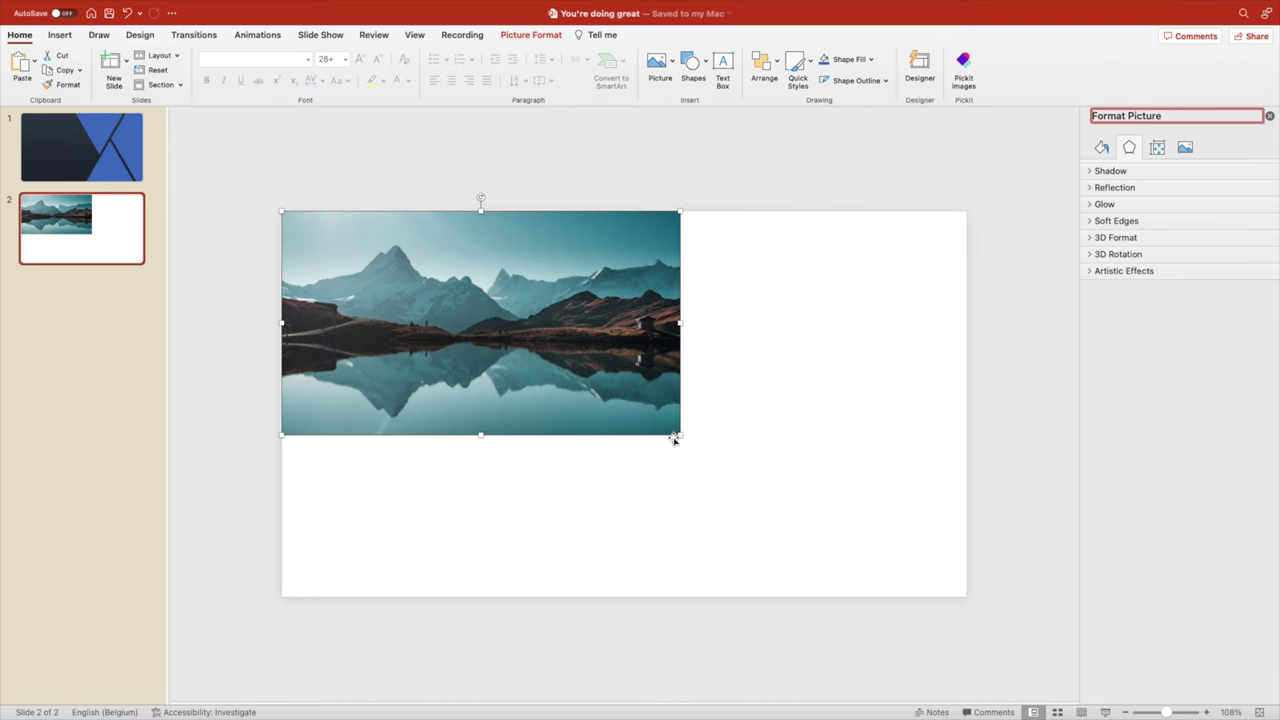
{"action": "left_click_drag", "start_coordinate": [679, 436], "coordinate": [953, 604]}
{"action": "left_click", "coordinate": [799, 627]}
{"action": "left_click", "coordinate": [720, 531]}
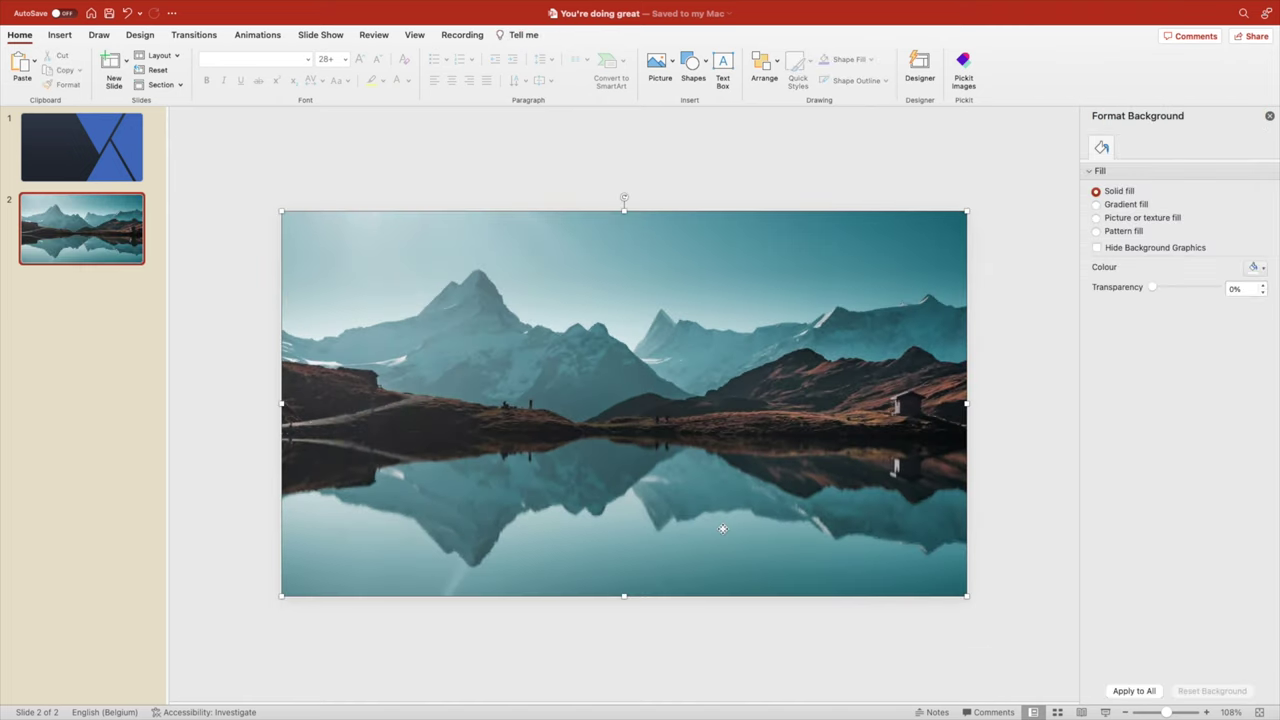
{"action": "right_click", "coordinate": [518, 410]}
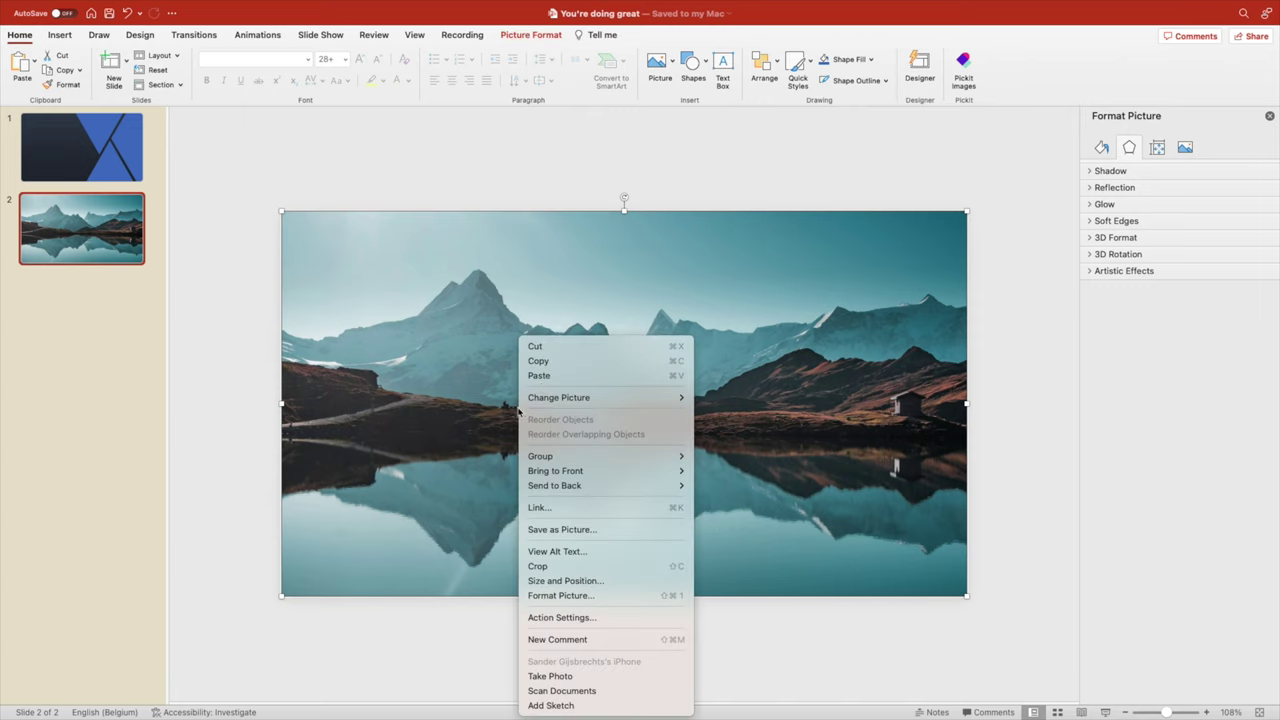
{"action": "left_click", "coordinate": [535, 343]}
On the first slide, fill the X cutout with the copied mountain photo tiled as texture.
{"action": "left_click", "coordinate": [97, 173]}
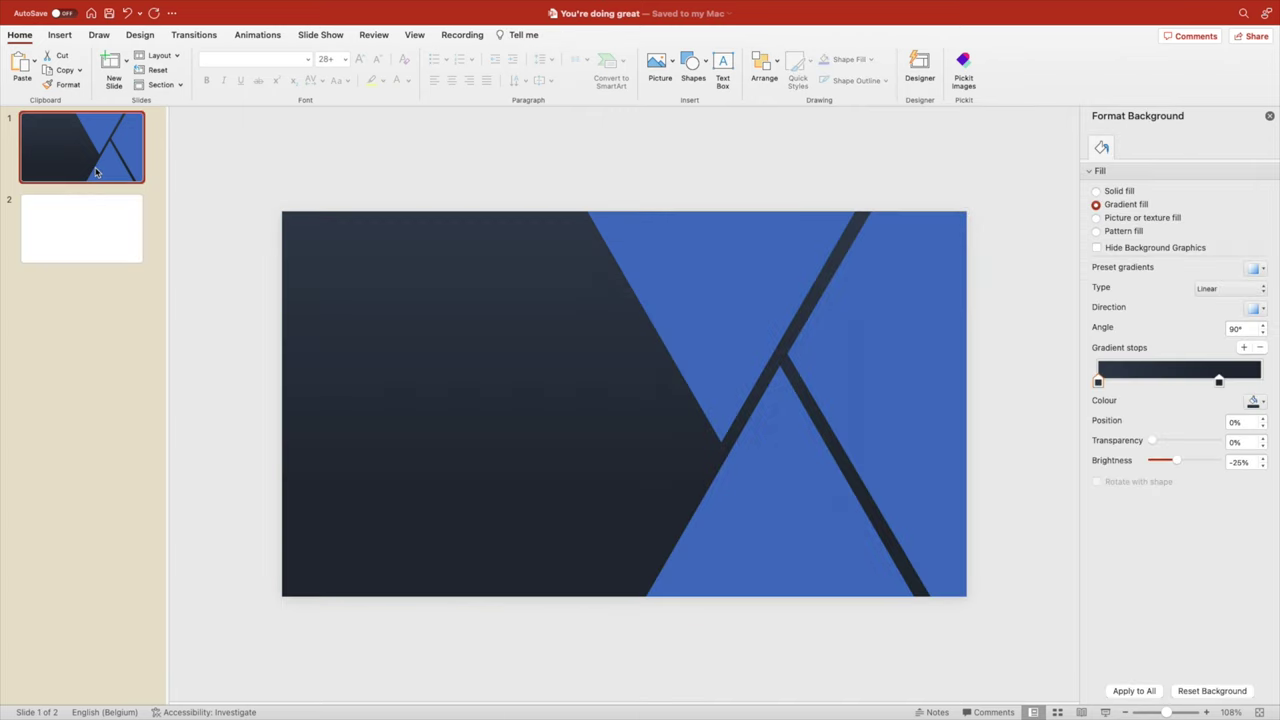
{"action": "left_click", "coordinate": [882, 324]}
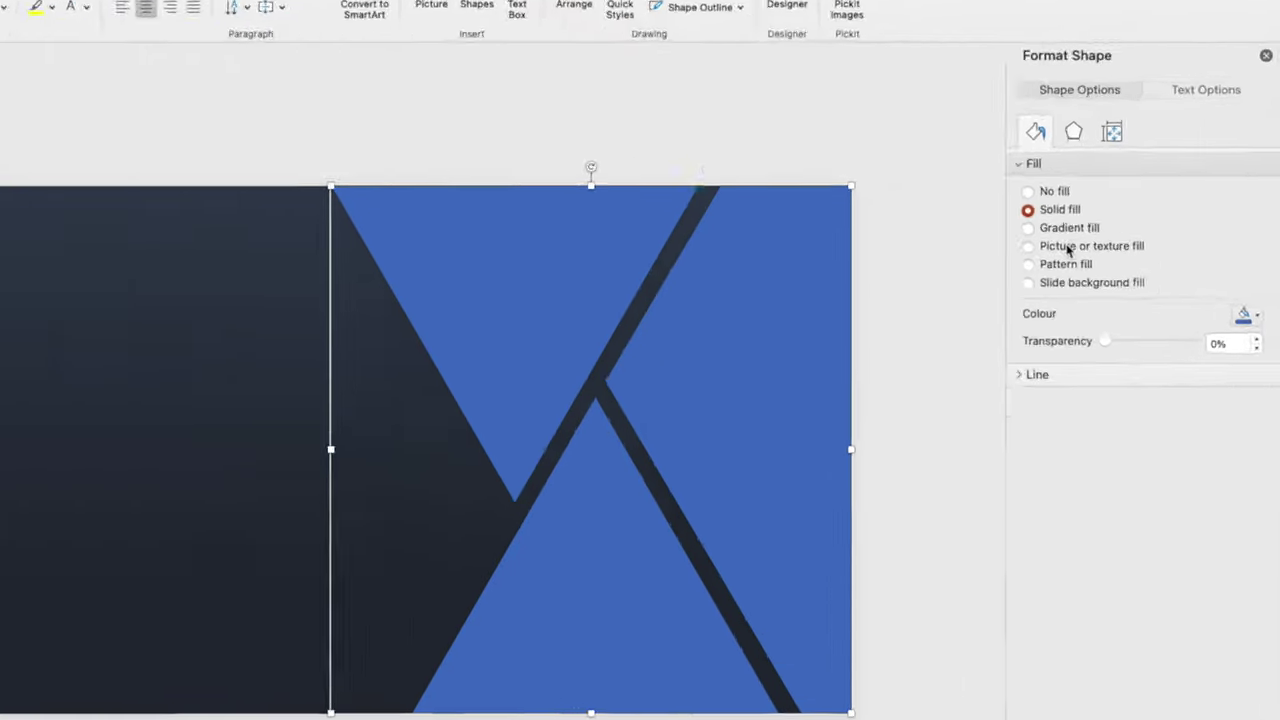
{"action": "left_click", "coordinate": [1122, 256]}
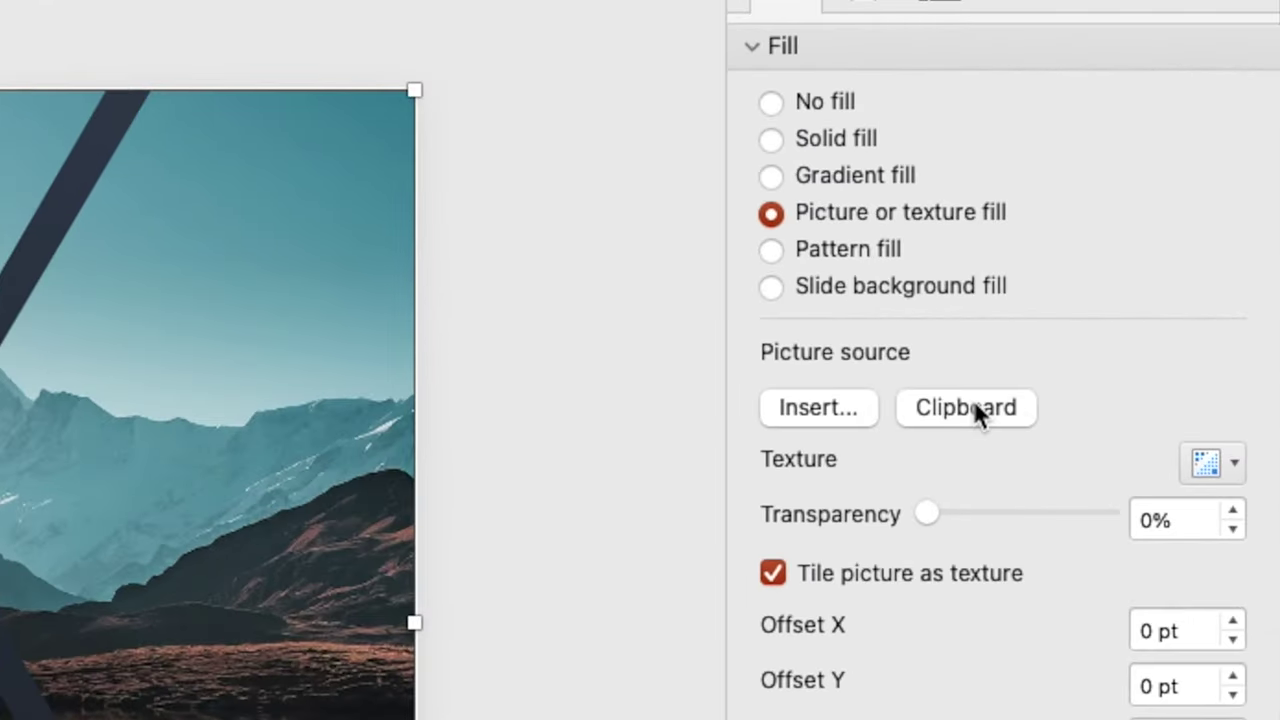
{"action": "left_click", "coordinate": [973, 403]}
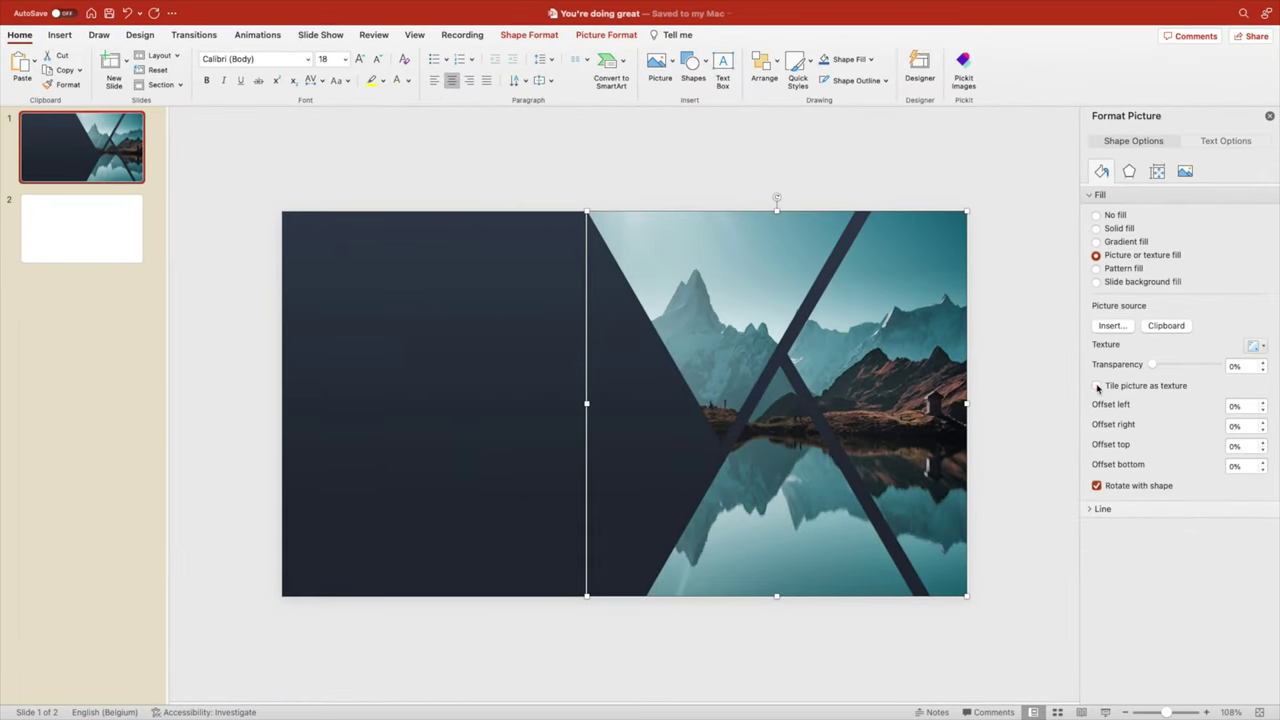
{"action": "left_click", "coordinate": [1080, 394]}
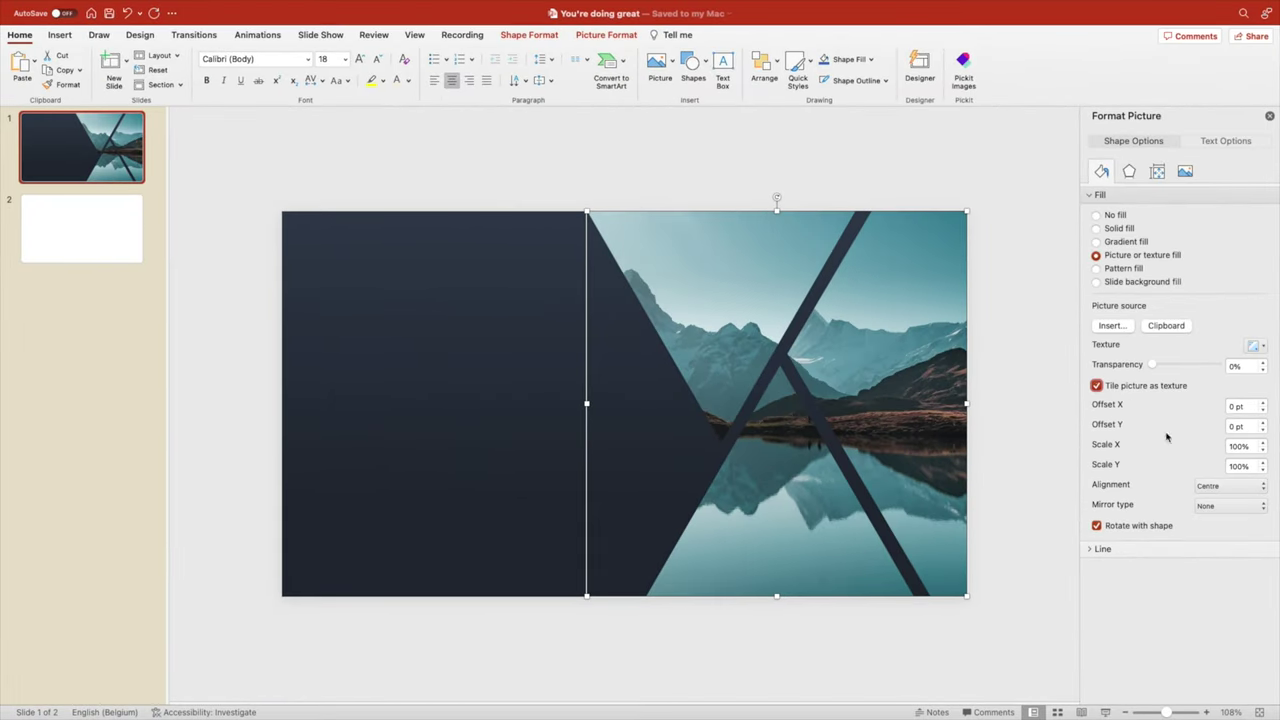
Shift the tiled photo's horizontal offset to 55 pt.
{"action": "left_click", "coordinate": [1262, 410]}
{"action": "left_click", "coordinate": [1262, 411]}
{"action": "left_click", "coordinate": [1262, 412]}
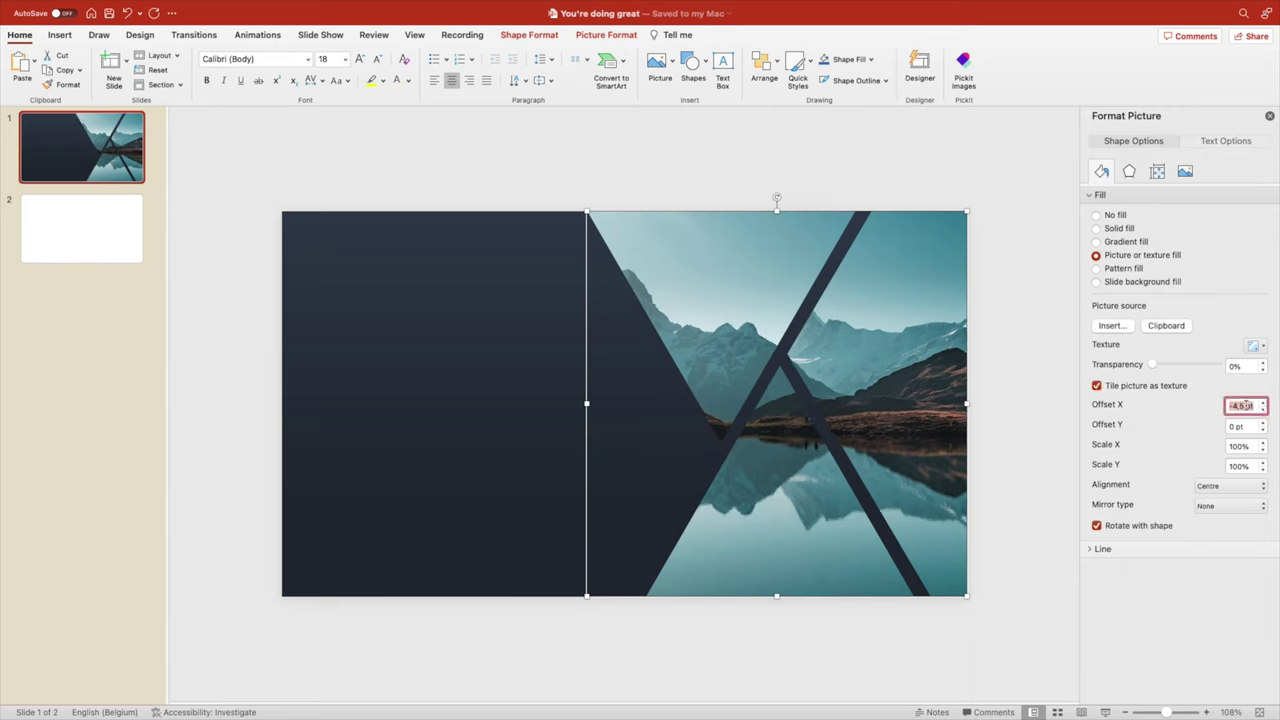
{"action": "type", "text": "20"}
{"action": "key", "text": "Return"}
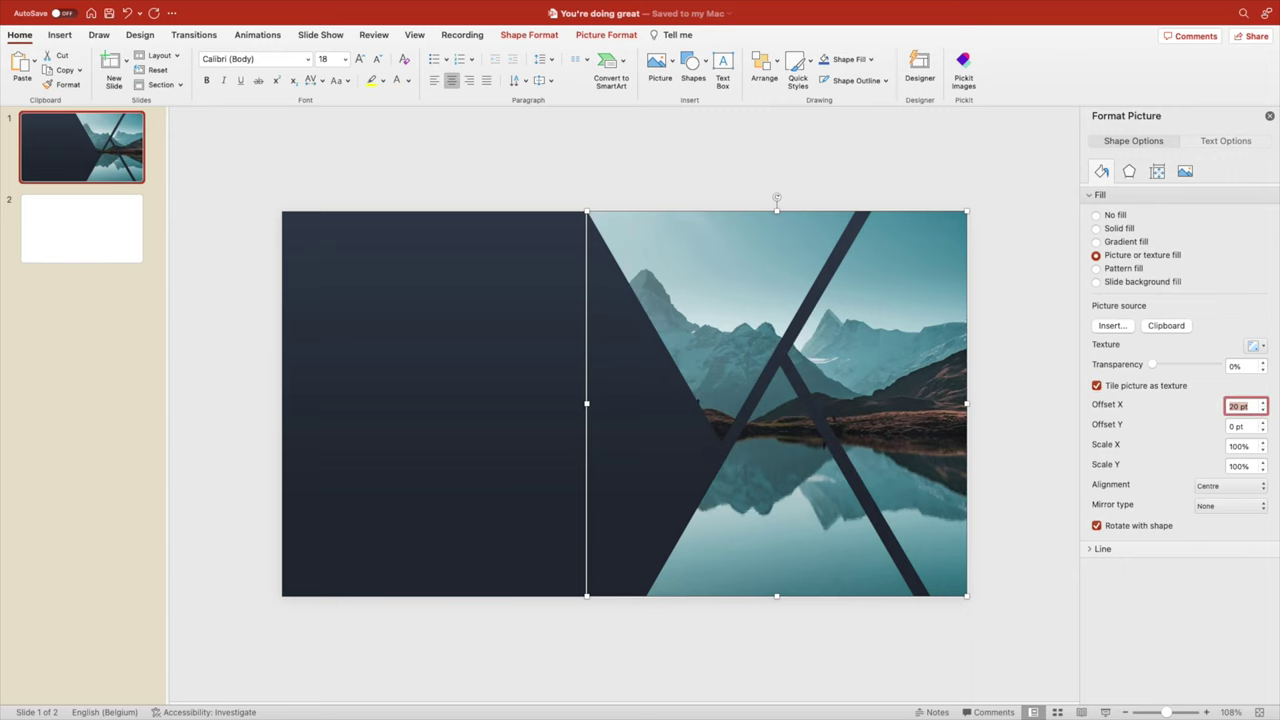
{"action": "type", "text": "25"}
{"action": "key", "text": "Return"}
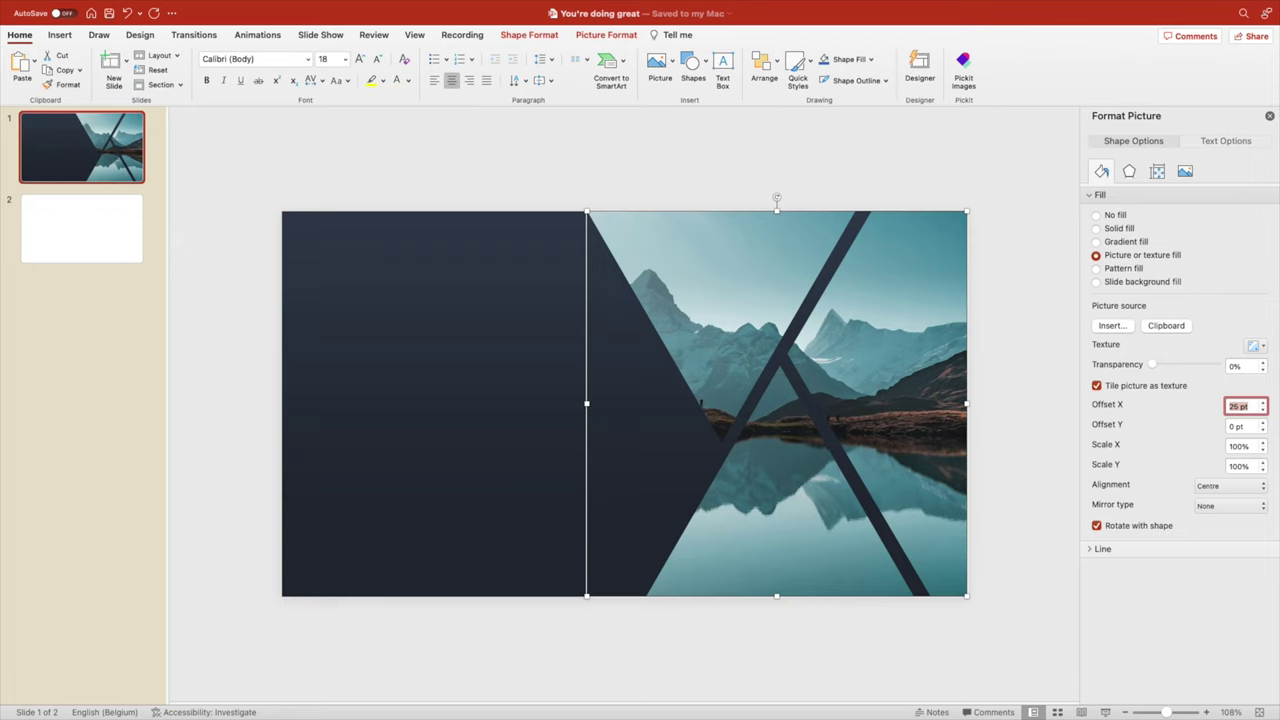
{"action": "key", "text": "Return"}
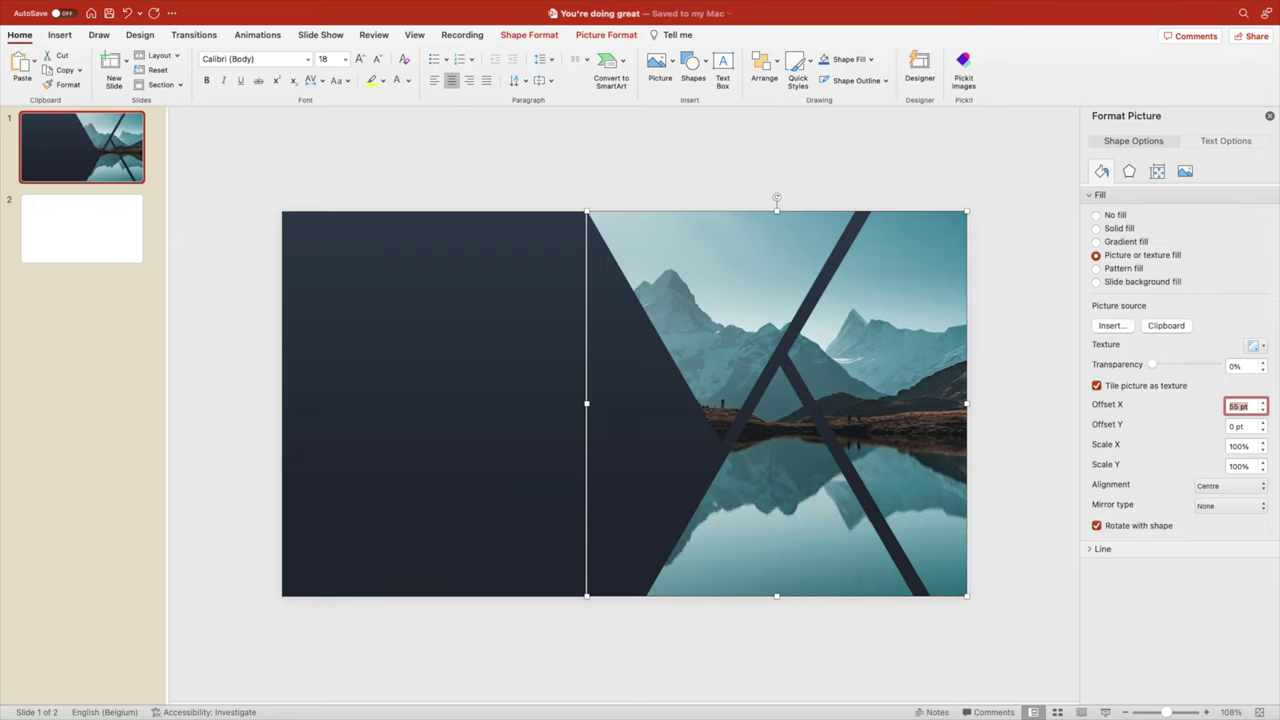
{"action": "left_click", "coordinate": [687, 186]}
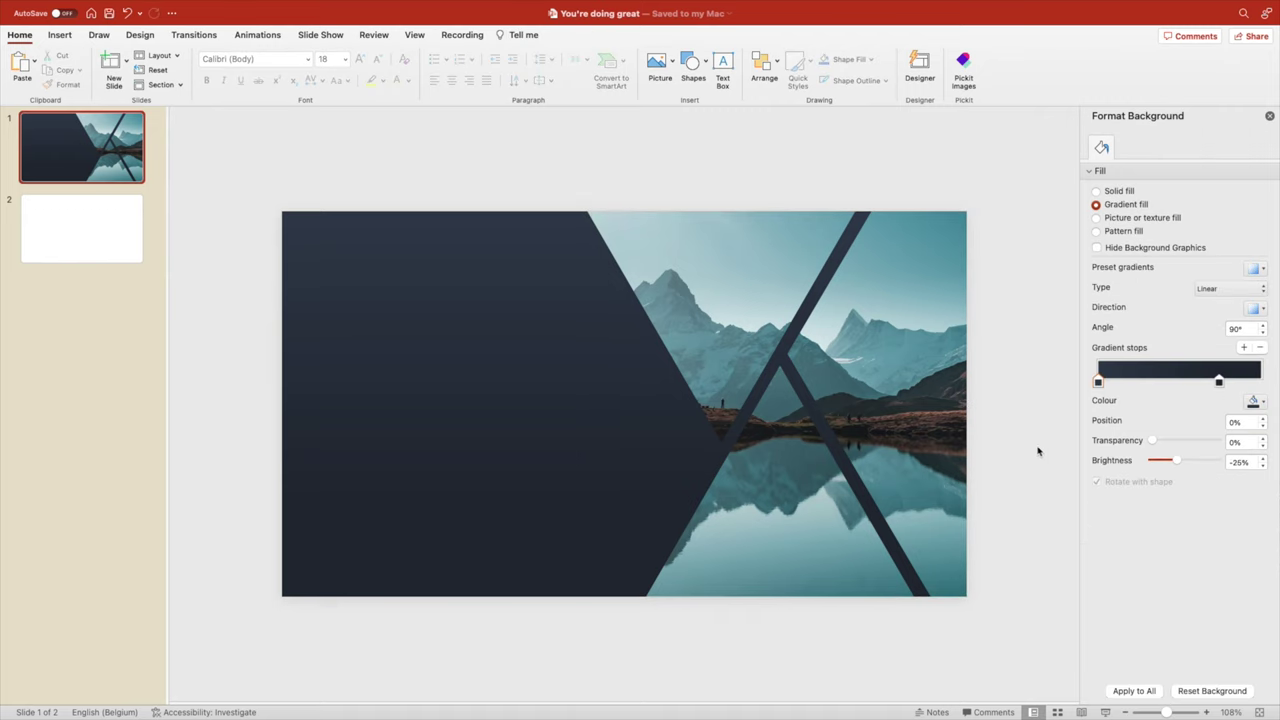
Draw a triangle over the lower right of the photo, about 8 cm tall.
{"action": "left_click", "coordinate": [1269, 117]}
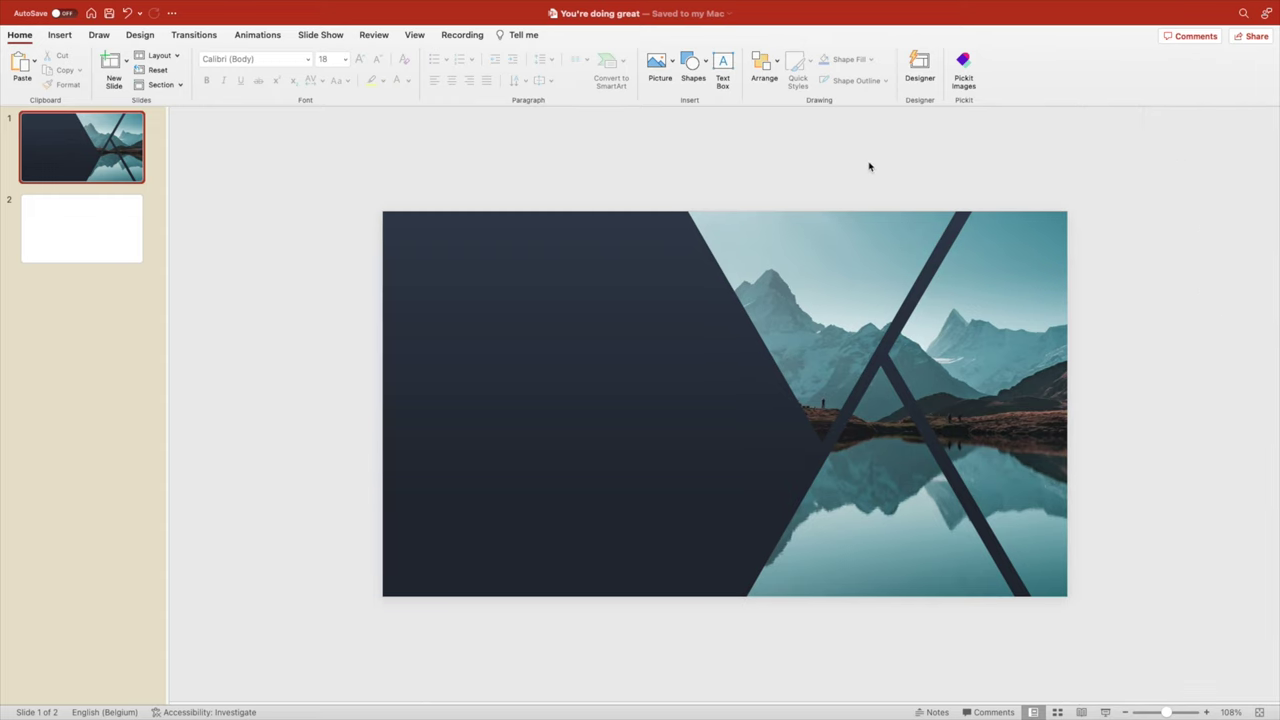
{"action": "left_click", "coordinate": [668, 74]}
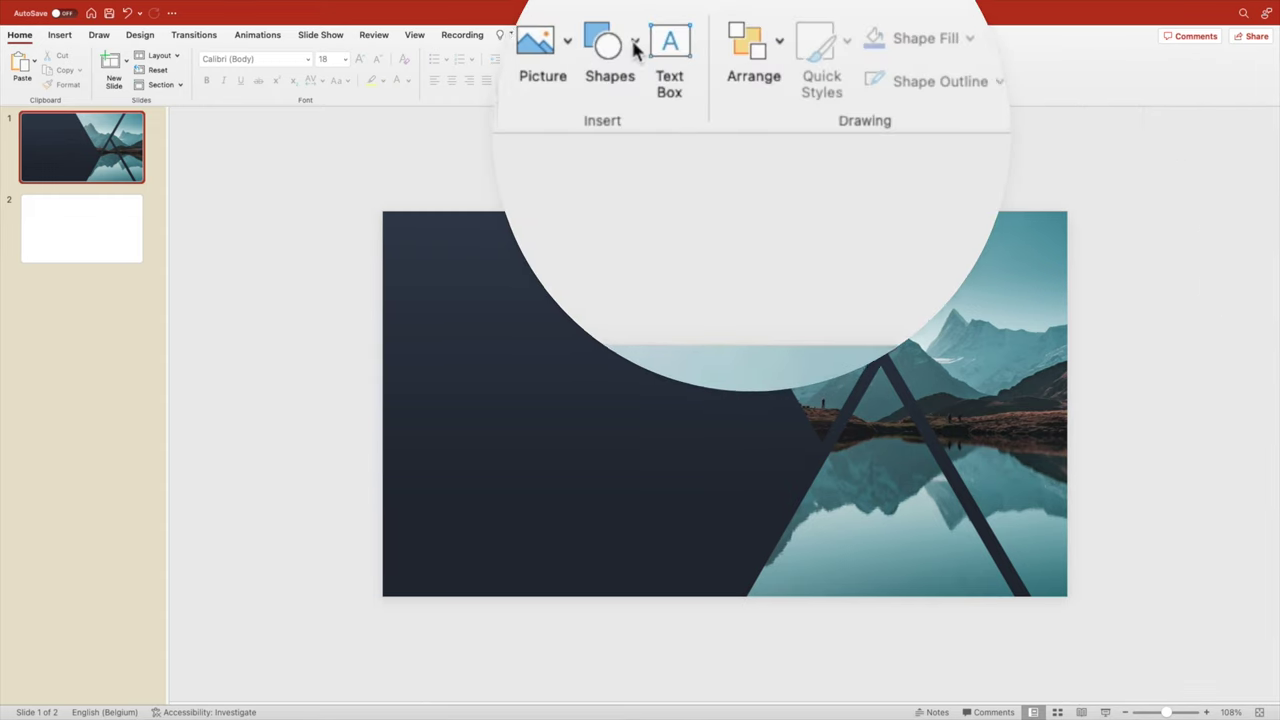
{"action": "left_click", "coordinate": [700, 64]}
{"action": "left_click", "coordinate": [806, 108]}
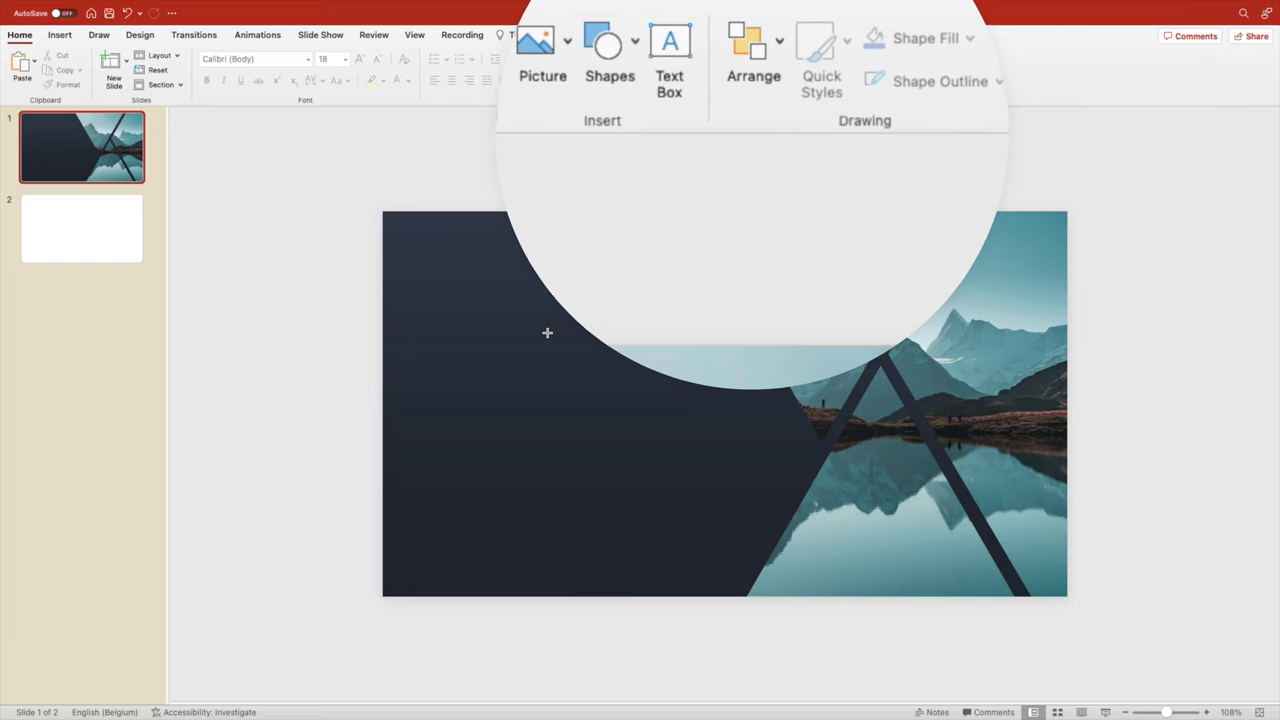
{"action": "left_click_drag", "start_coordinate": [546, 331], "coordinate": [743, 551]}
{"action": "mouse_move", "coordinate": [677, 489]}
{"action": "left_mouse_down"}
{"action": "mouse_move", "coordinate": [877, 549]}
{"action": "mouse_move", "coordinate": [872, 558]}
{"action": "left_mouse_up"}
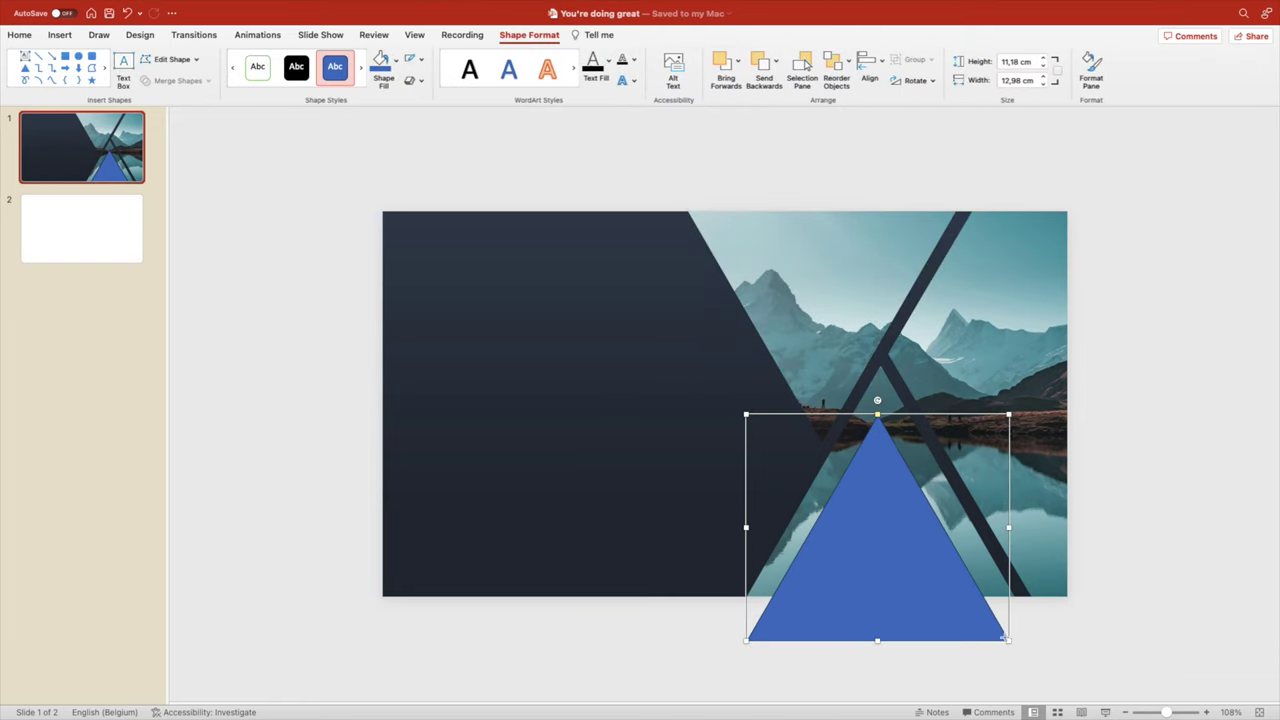
{"action": "left_click_drag", "start_coordinate": [1003, 637], "coordinate": [906, 581]}
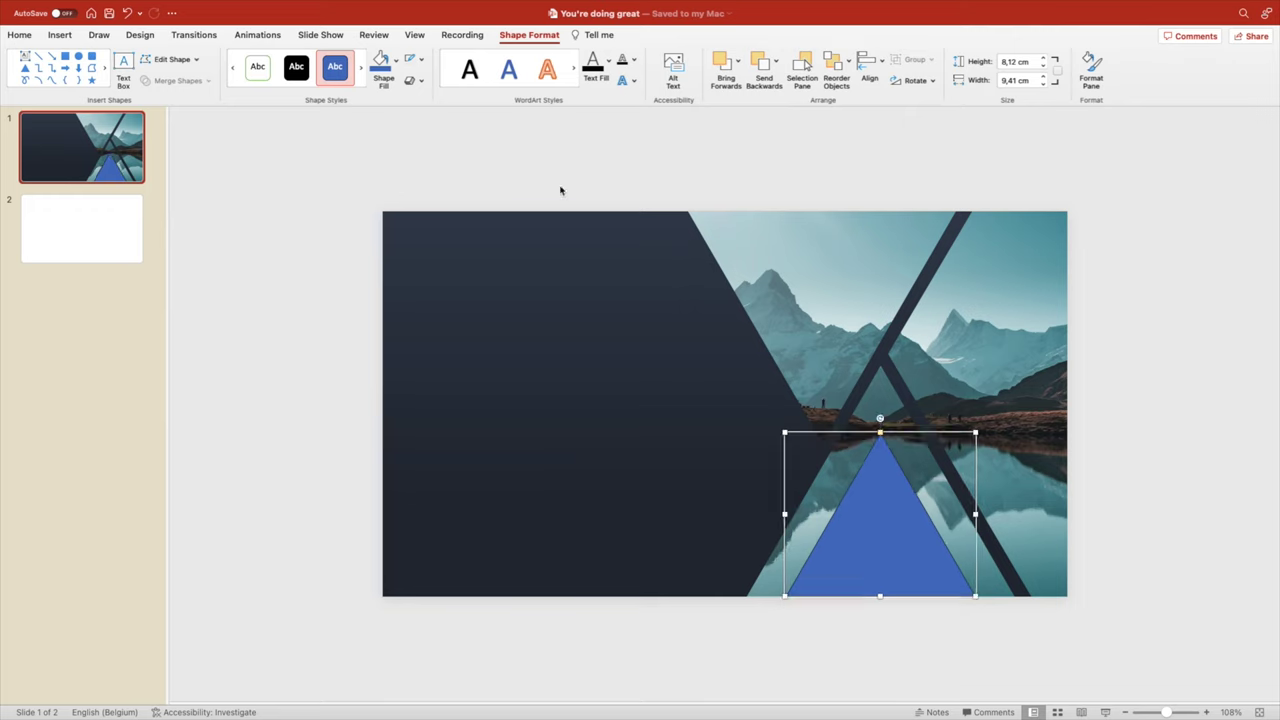
Fill the triangle white and set its transparency to 85%.
{"action": "left_click", "coordinate": [421, 60]}
{"action": "left_click", "coordinate": [421, 60]}
{"action": "left_click", "coordinate": [396, 60]}
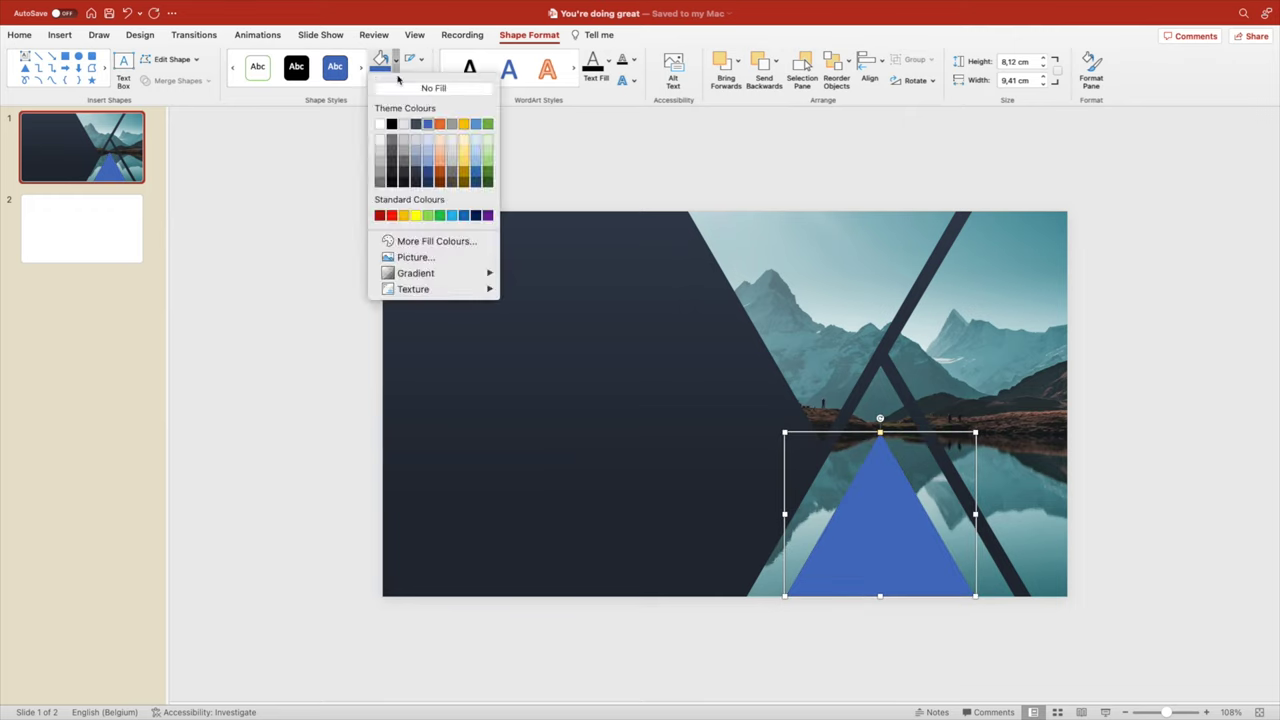
{"action": "left_click", "coordinate": [381, 123]}
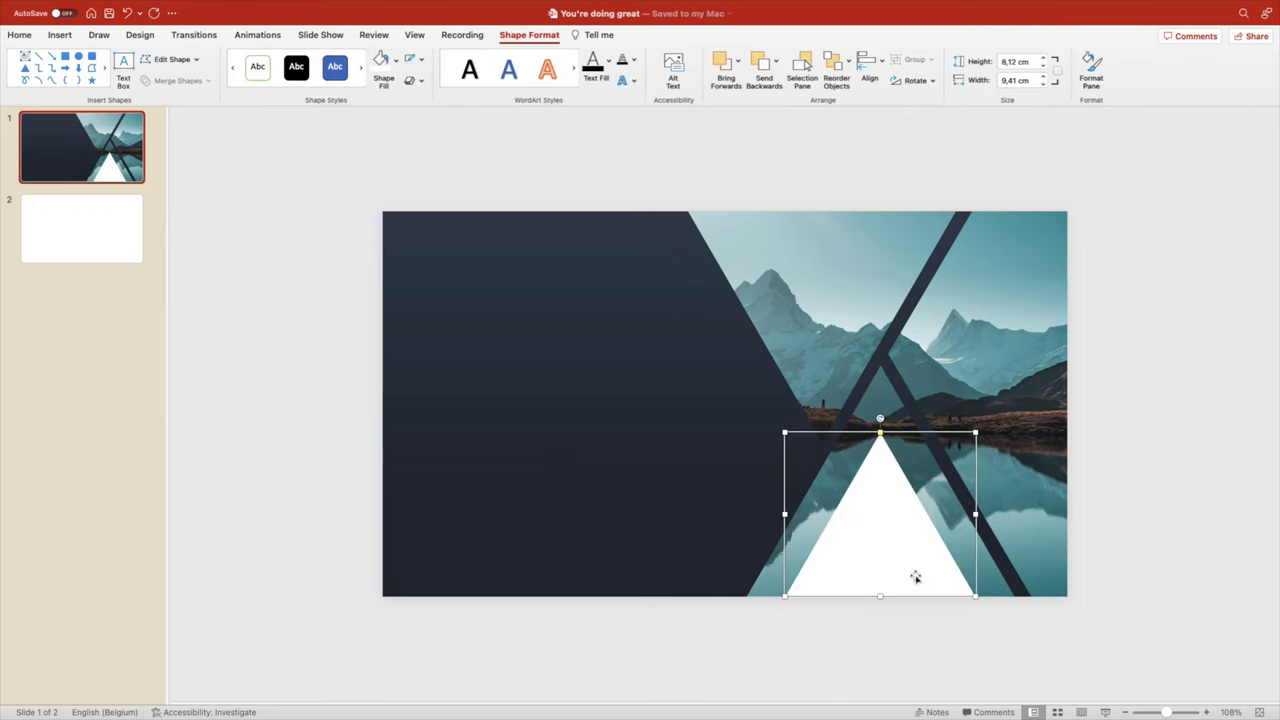
{"action": "right_click", "coordinate": [875, 540]}
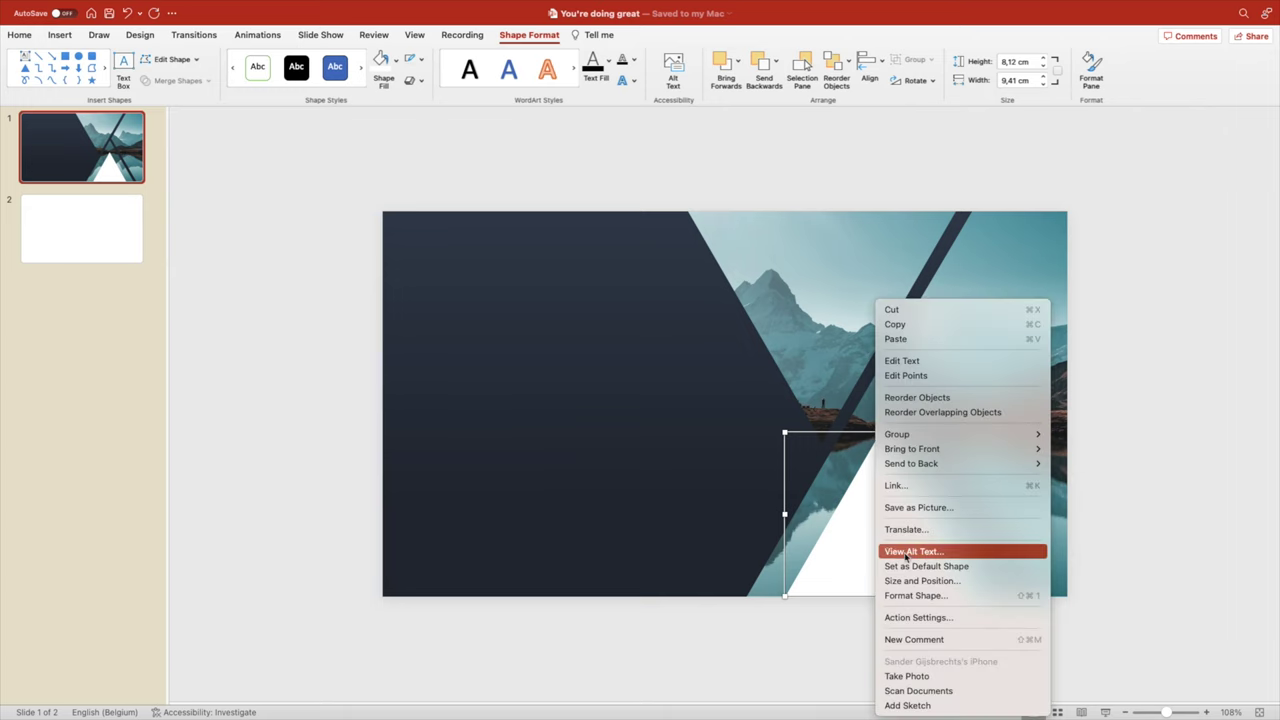
{"action": "left_click", "coordinate": [930, 595]}
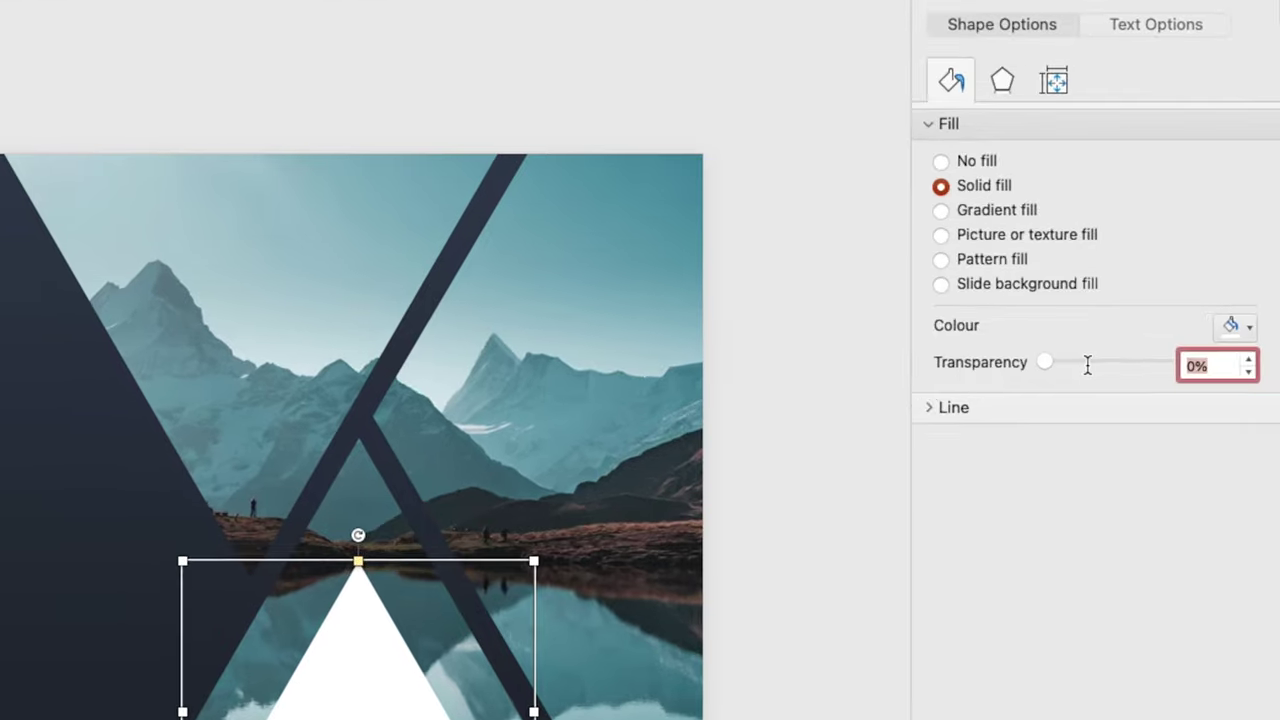
{"action": "left_click_drag", "start_coordinate": [1044, 362], "coordinate": [1162, 362]}
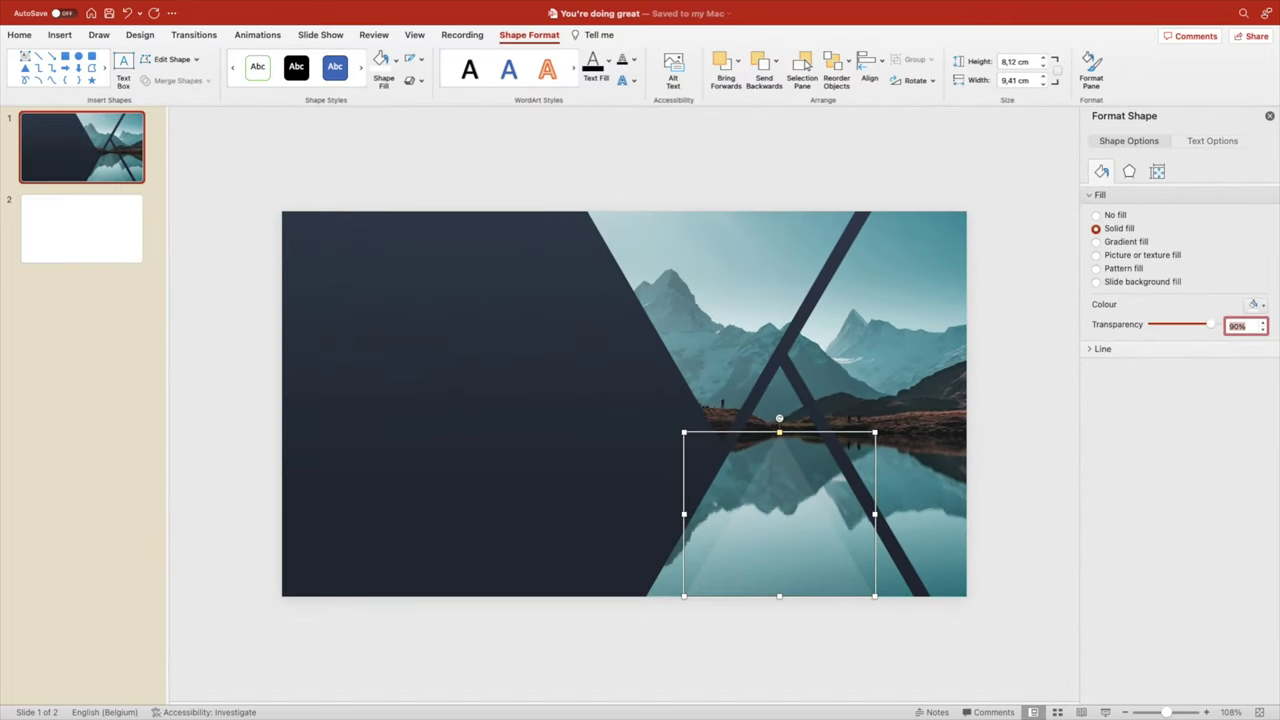
{"action": "key", "text": "Return"}
{"action": "left_click", "coordinate": [946, 189]}
{"action": "left_click", "coordinate": [1270, 117]}
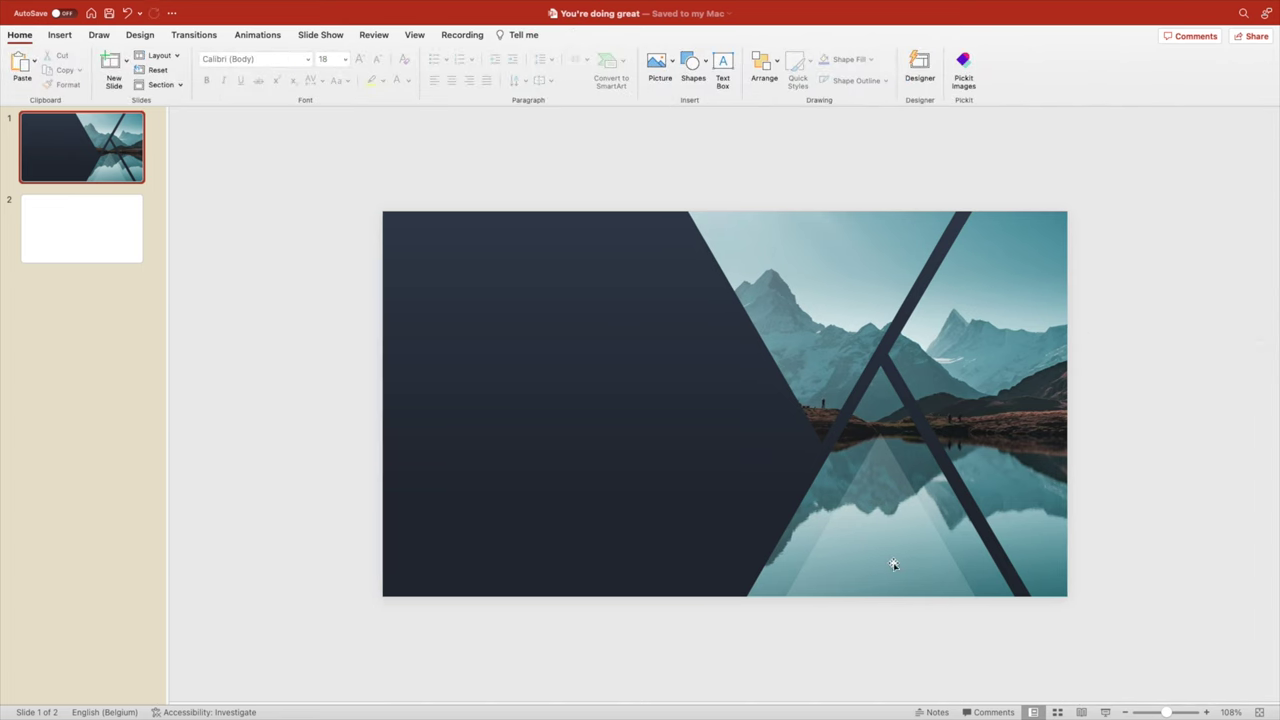
Move the translucent triangle over the upper-right mountains and stretch it to 7,71 × 26,52 cm.
{"action": "left_click", "coordinate": [889, 429]}
{"action": "left_click_drag", "start_coordinate": [871, 392], "coordinate": [968, 309]}
{"action": "left_click_drag", "start_coordinate": [973, 390], "coordinate": [981, 360]}
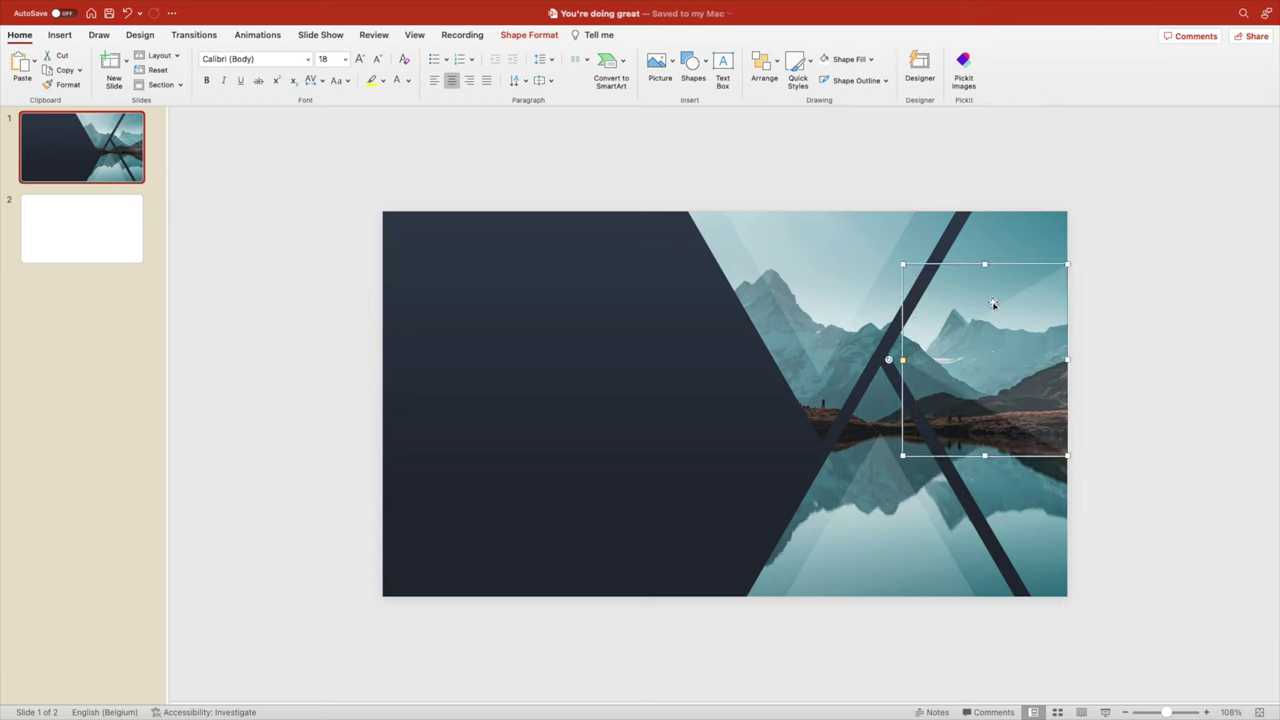
{"action": "mouse_move", "coordinate": [902, 263]}
{"action": "left_mouse_down"}
{"action": "mouse_move", "coordinate": [942, 277]}
{"action": "mouse_move", "coordinate": [914, 283]}
{"action": "left_mouse_up"}
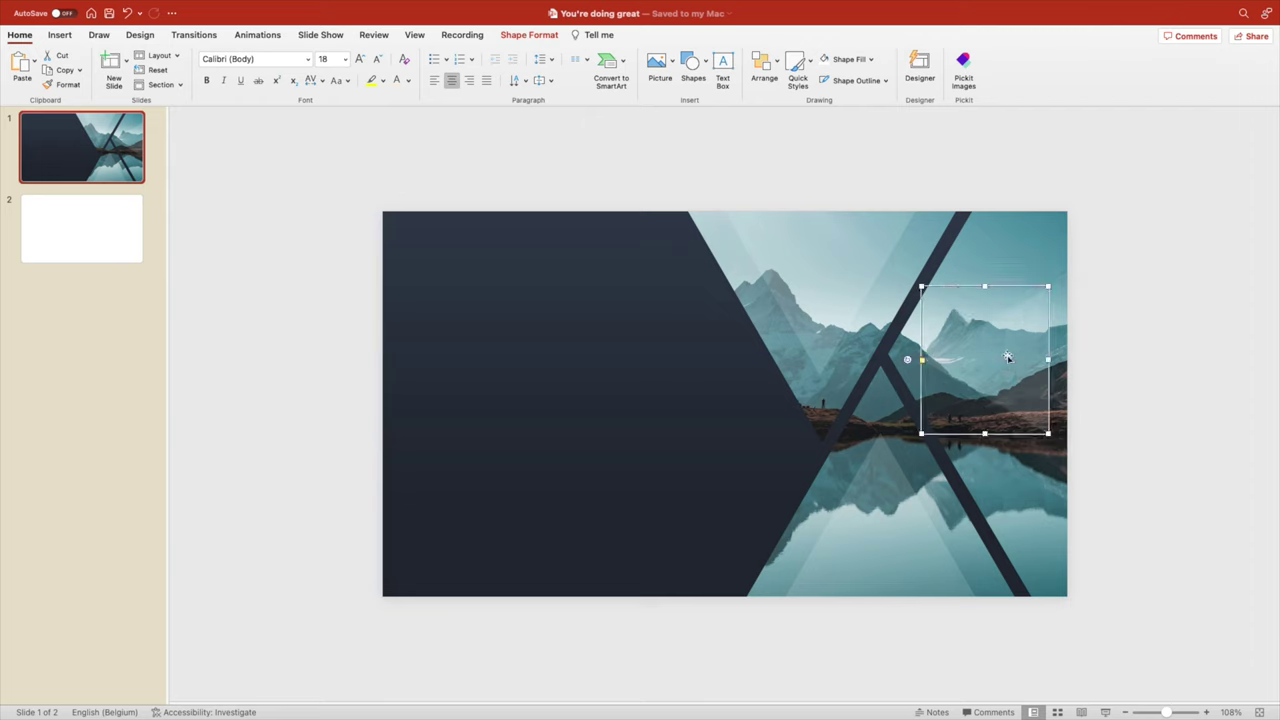
{"action": "left_click_drag", "start_coordinate": [980, 330], "coordinate": [1024, 358]}
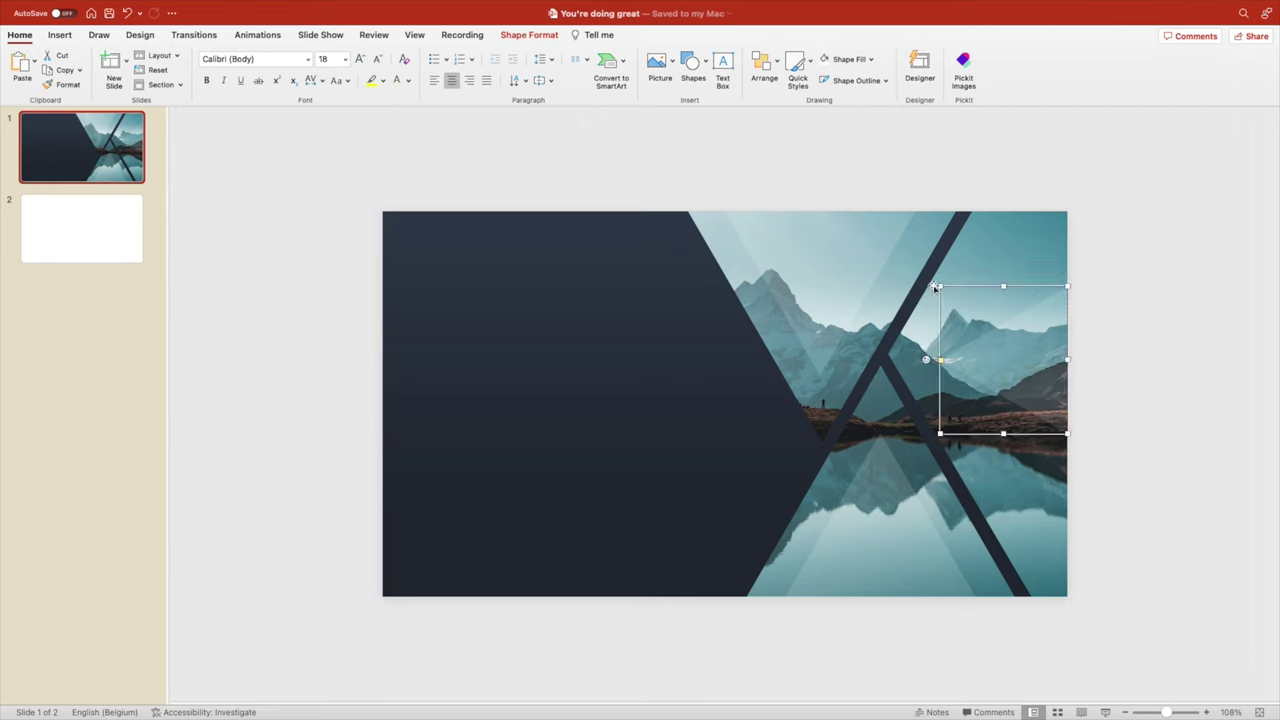
{"action": "left_click_drag", "start_coordinate": [940, 287], "coordinate": [925, 269]}
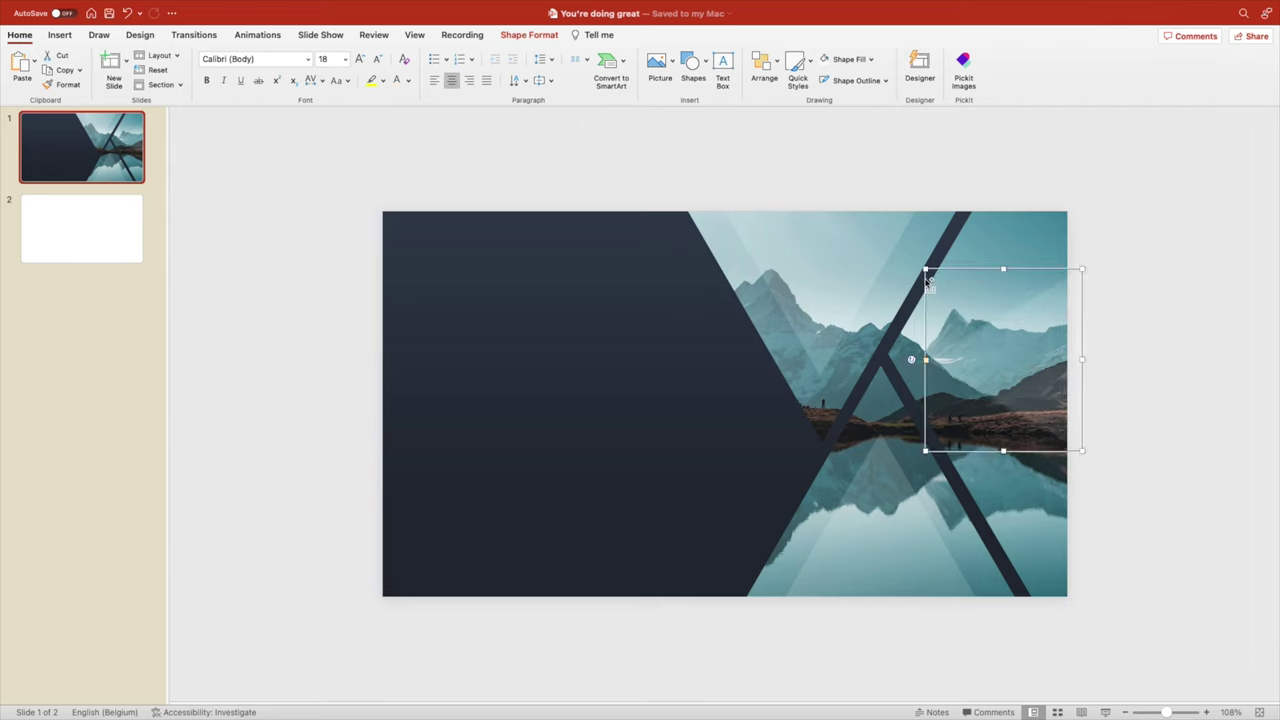
{"action": "left_click_drag", "start_coordinate": [1003, 451], "coordinate": [1018, 619]}
{"action": "left_click", "coordinate": [1128, 593]}
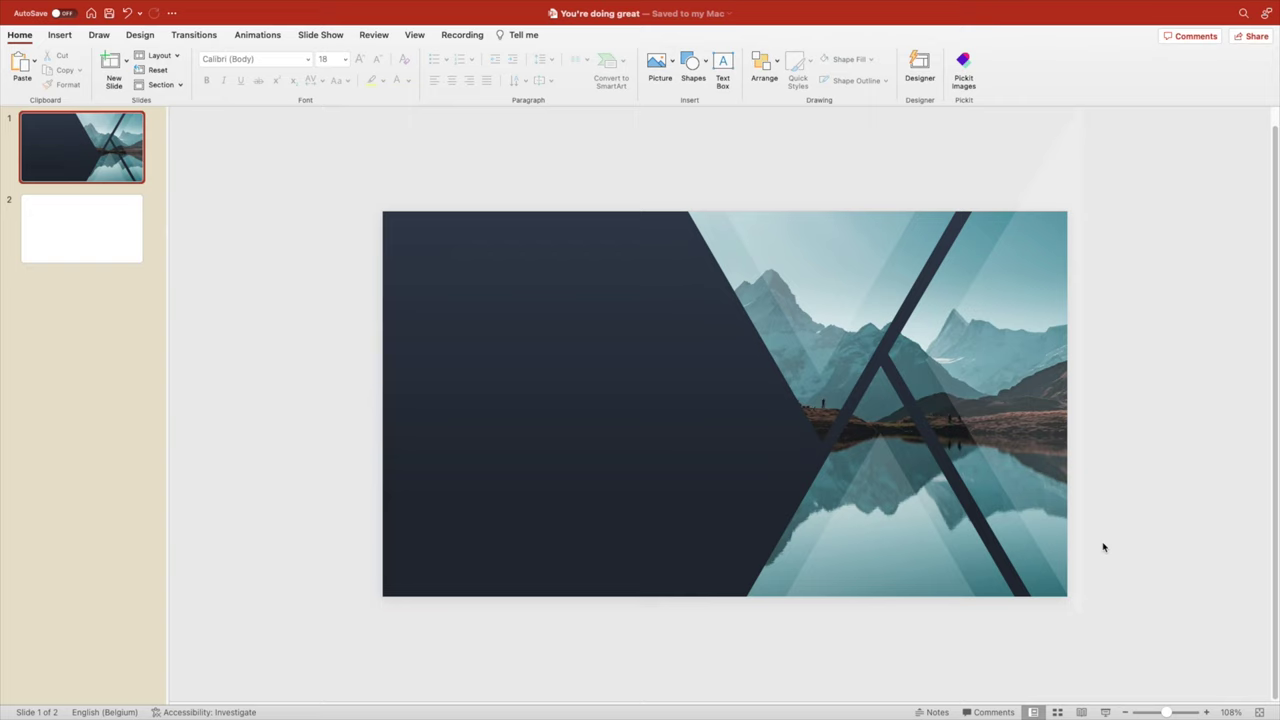
Delete the blank second slide.
{"action": "scroll", "coordinate": [745, 432], "scroll_direction": "up", "scroll_amount": 5}
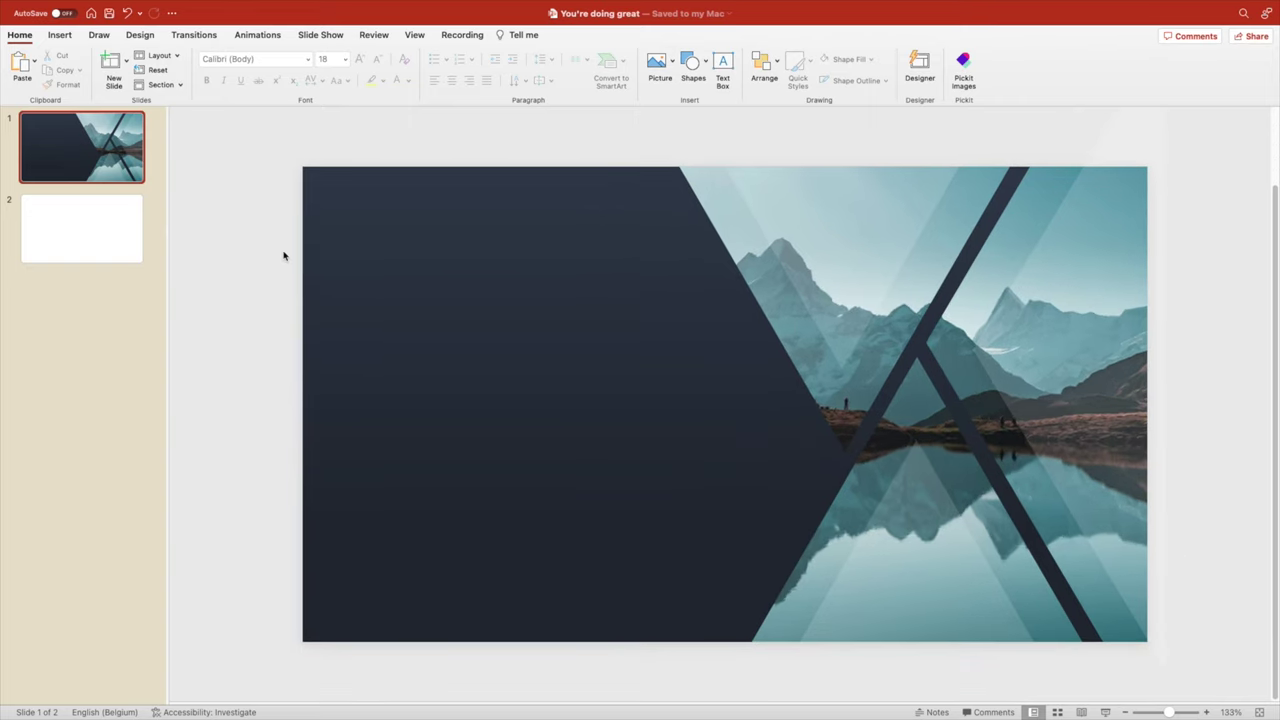
{"action": "left_click", "coordinate": [111, 205]}
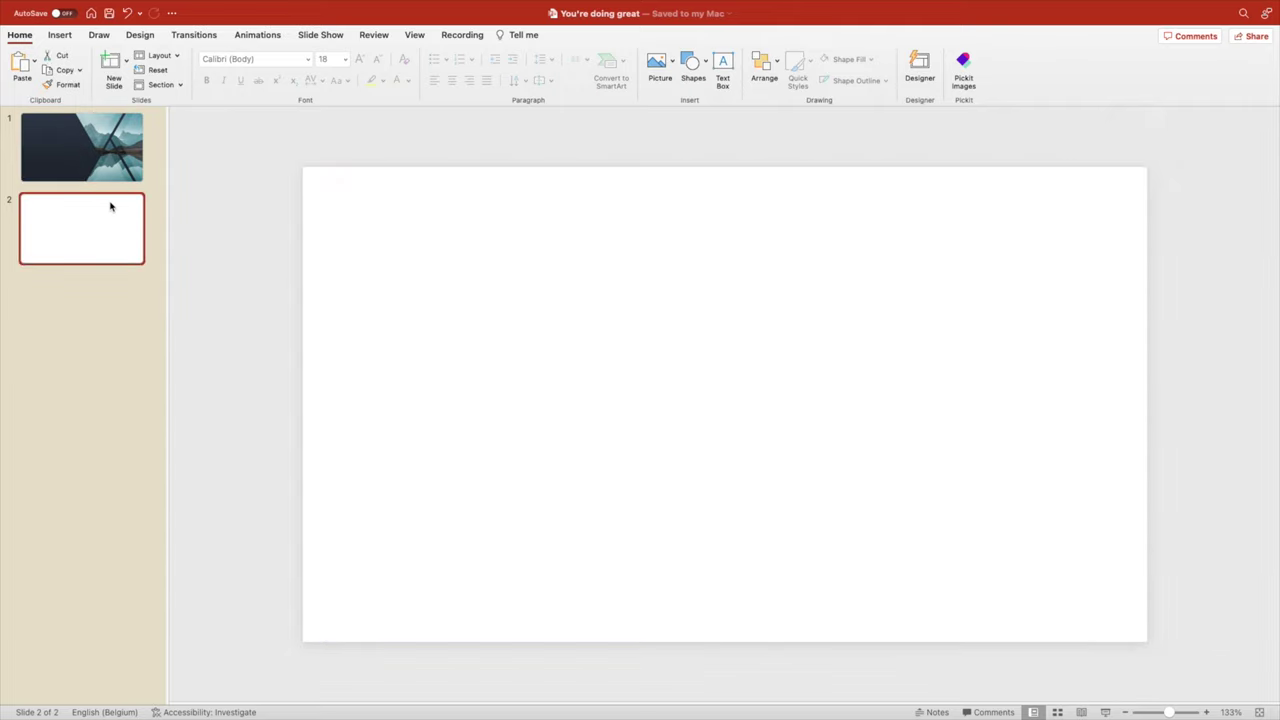
{"action": "key", "text": "Delete"}
{"action": "left_click", "coordinate": [411, 271]}
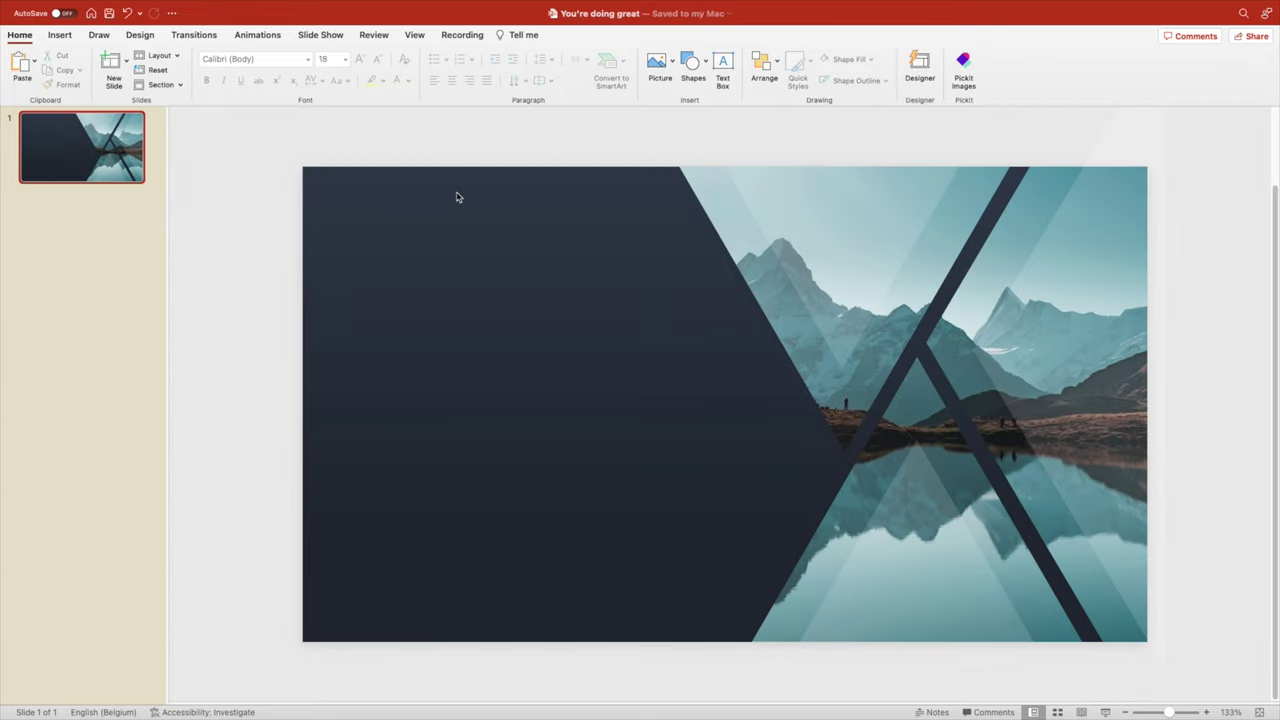
Draw a text box on the dark left half reading 'TITLE' and select its text.
{"action": "left_click", "coordinate": [723, 70]}
{"action": "left_click_drag", "start_coordinate": [378, 297], "coordinate": [716, 381]}
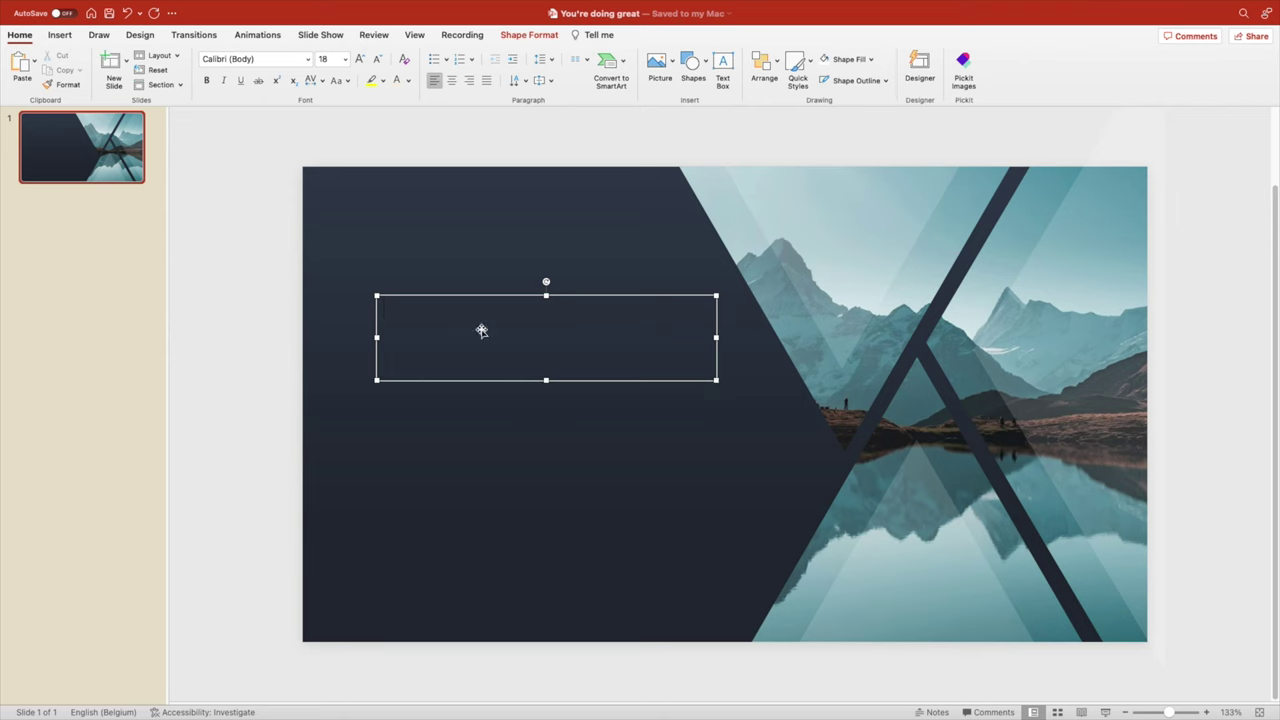
{"action": "type", "text": "TITLE"}
{"action": "key", "text": "super+a"}
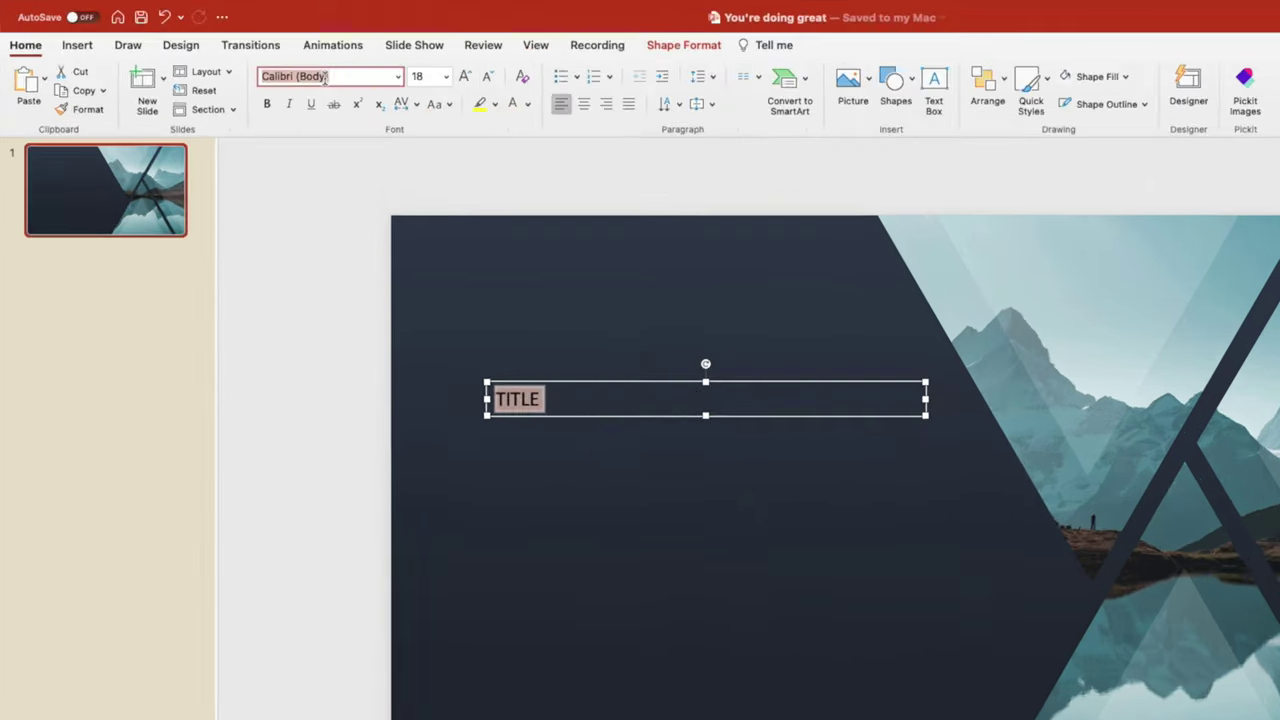
{"action": "left_click", "coordinate": [251, 59]}
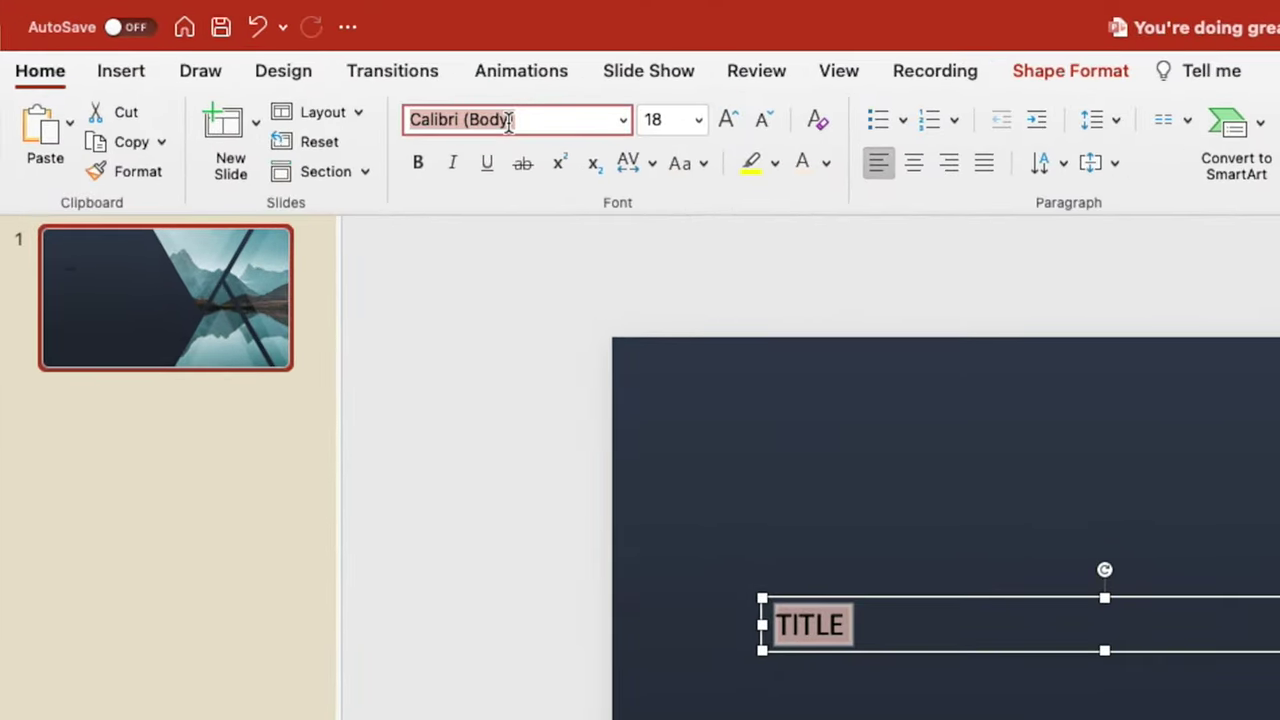
Set the TITLE text to Avenir Next Heavy at size 150.
{"action": "type", "text": "Avenir Ne"}
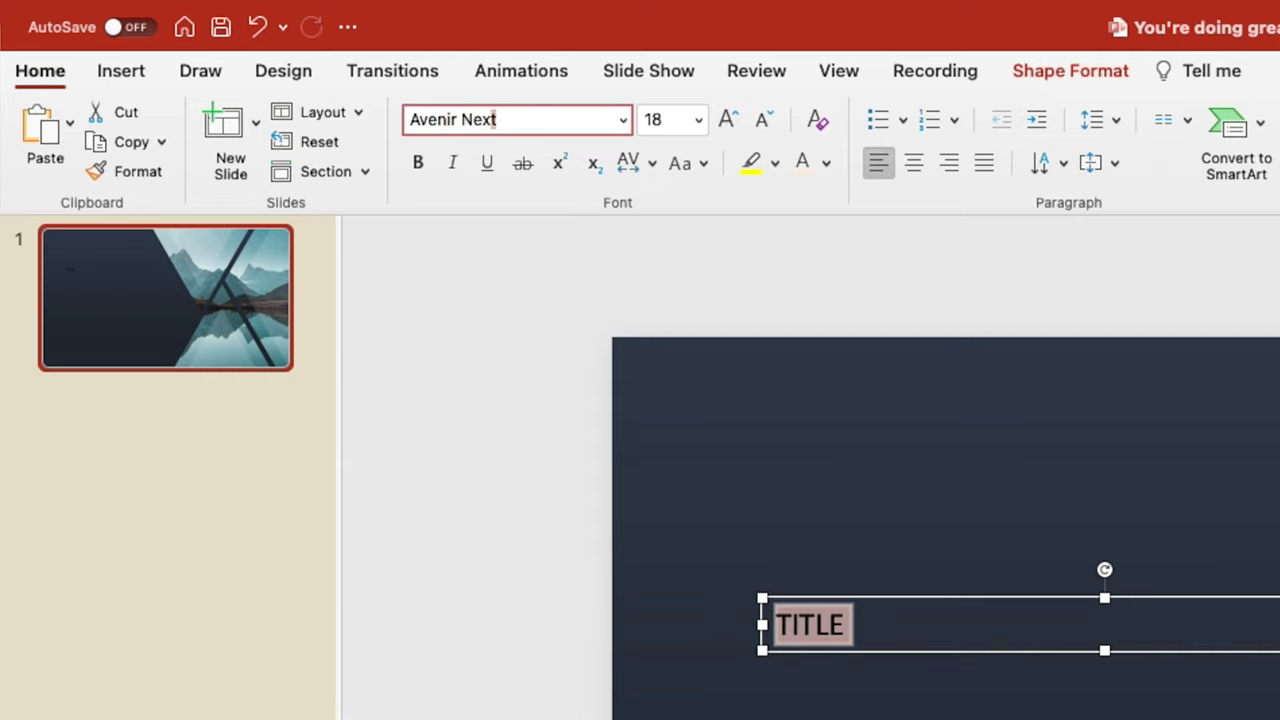
{"action": "type", "text": "xt"}
{"action": "key", "text": "Return"}
{"action": "left_click", "coordinate": [623, 119]}
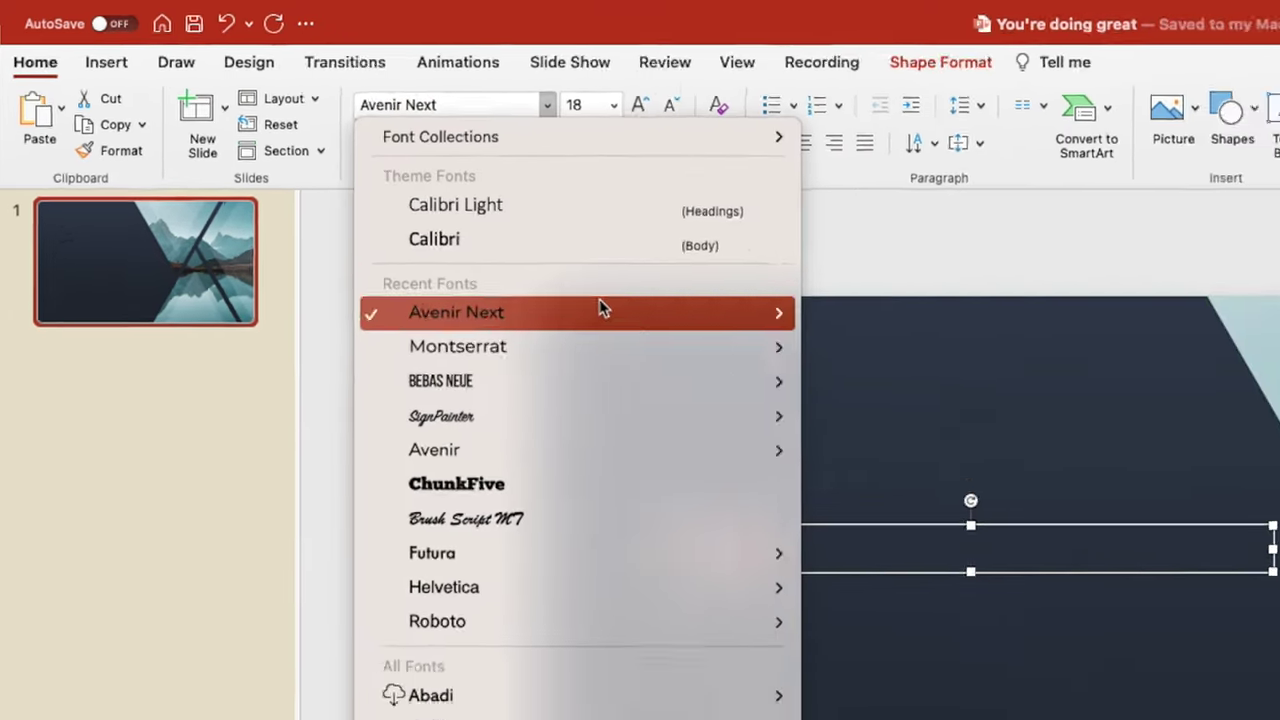
{"action": "mouse_move", "coordinate": [600, 312]}
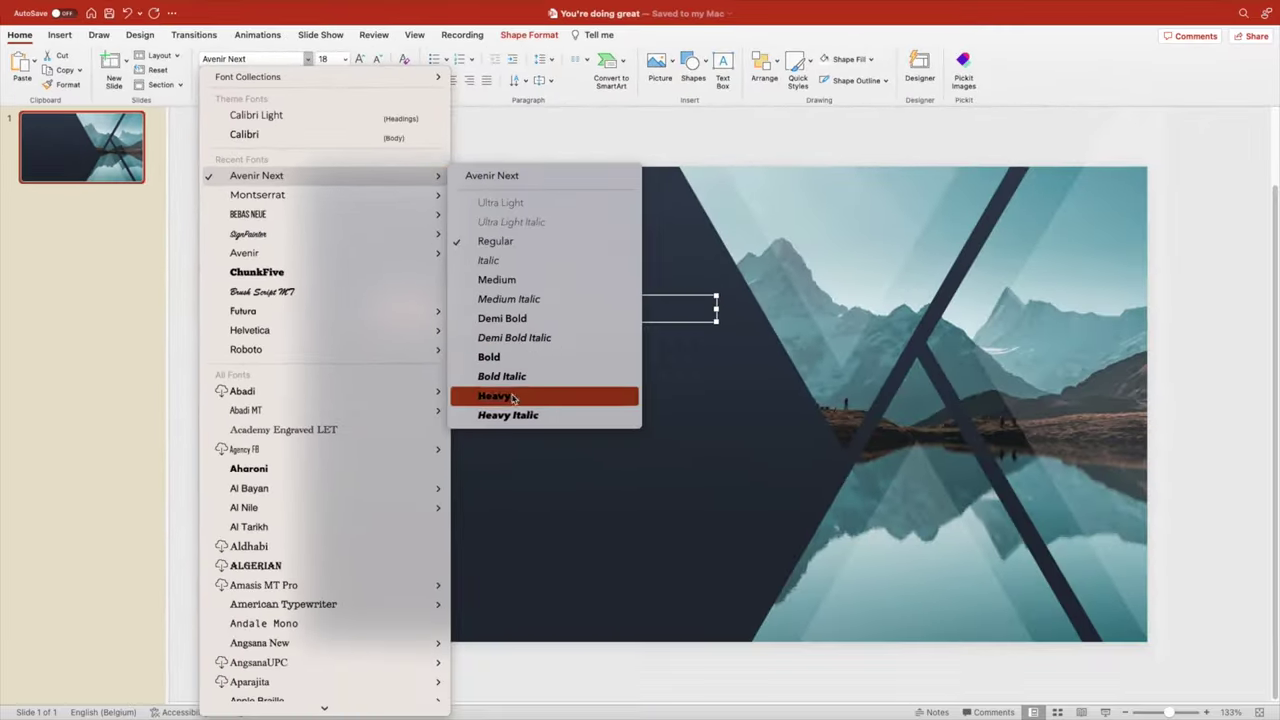
{"action": "left_click", "coordinate": [513, 398]}
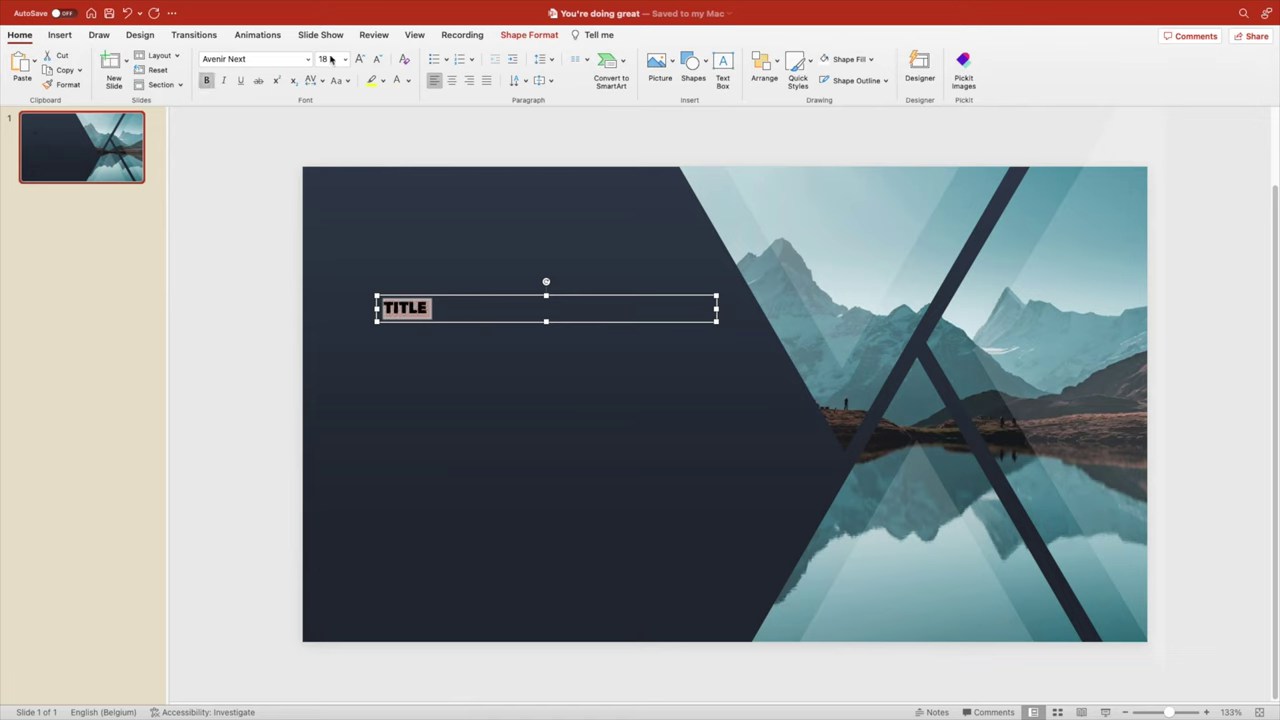
{"action": "type", "text": "150"}
{"action": "key", "text": "Return"}
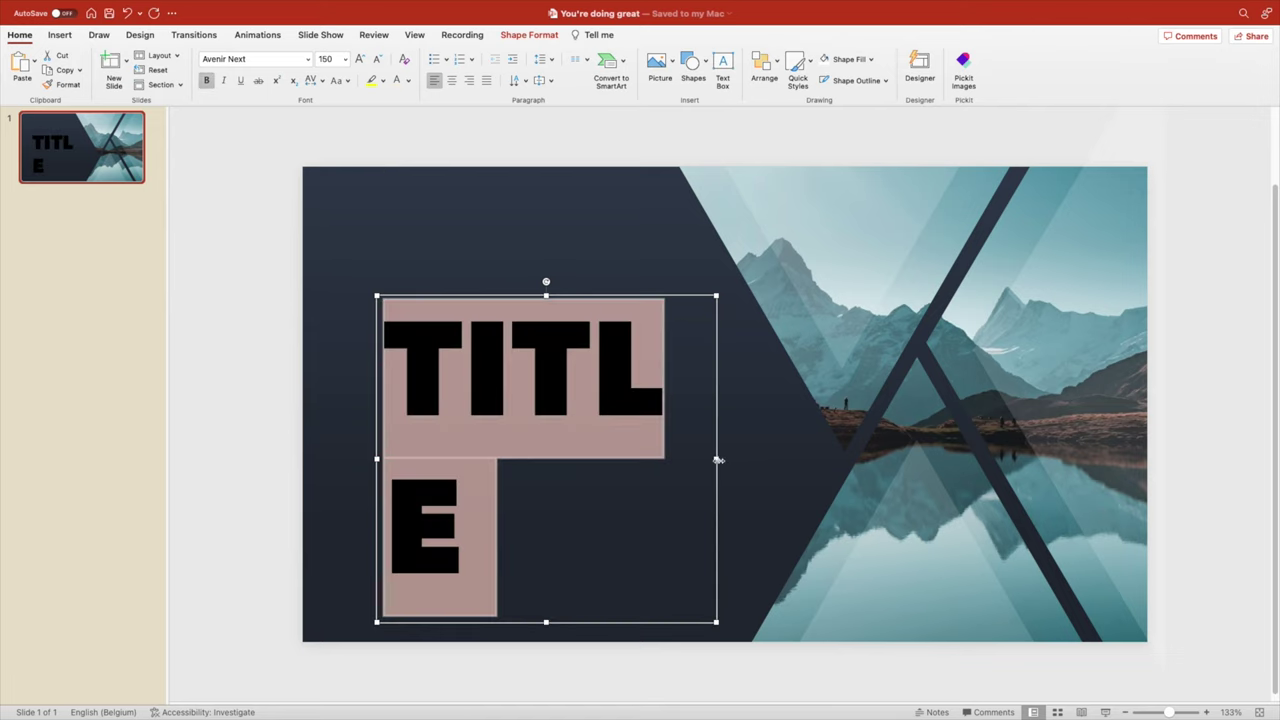
Widen and reposition the box so TITLE fits one line, and colour it white.
{"action": "left_click_drag", "start_coordinate": [718, 460], "coordinate": [805, 460]}
{"action": "left_click_drag", "start_coordinate": [646, 296], "coordinate": [628, 315]}
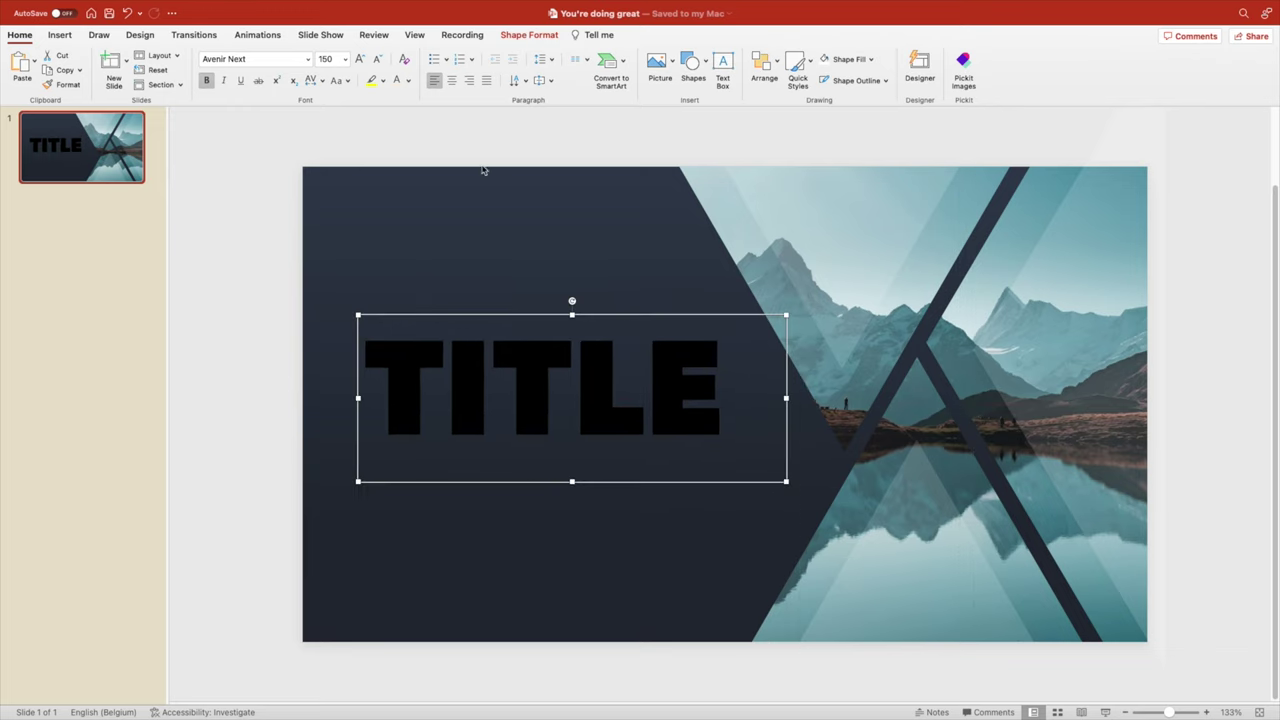
{"action": "left_click", "coordinate": [408, 81]}
{"action": "left_click", "coordinate": [401, 117]}
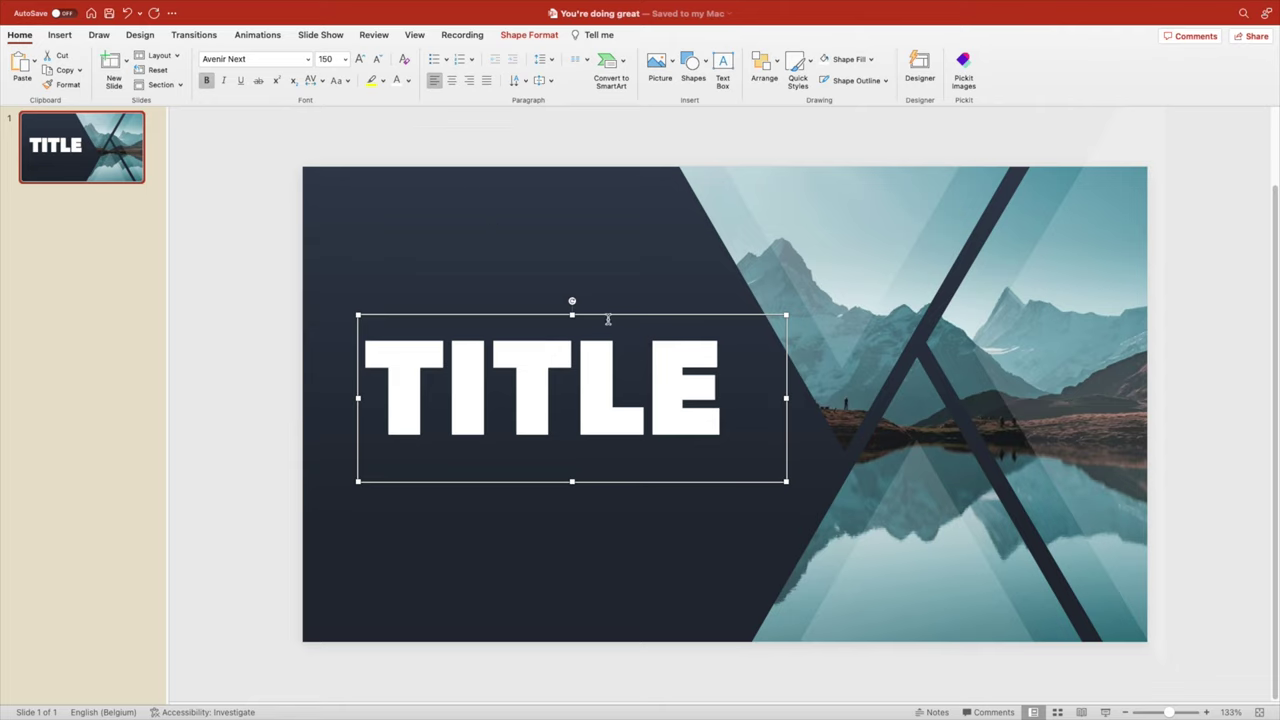
Duplicate the TITLE box below, shrink it to size 75 and change its text to 'subtitle'.
{"action": "left_click_drag", "start_coordinate": [607, 318], "coordinate": [607, 408]}
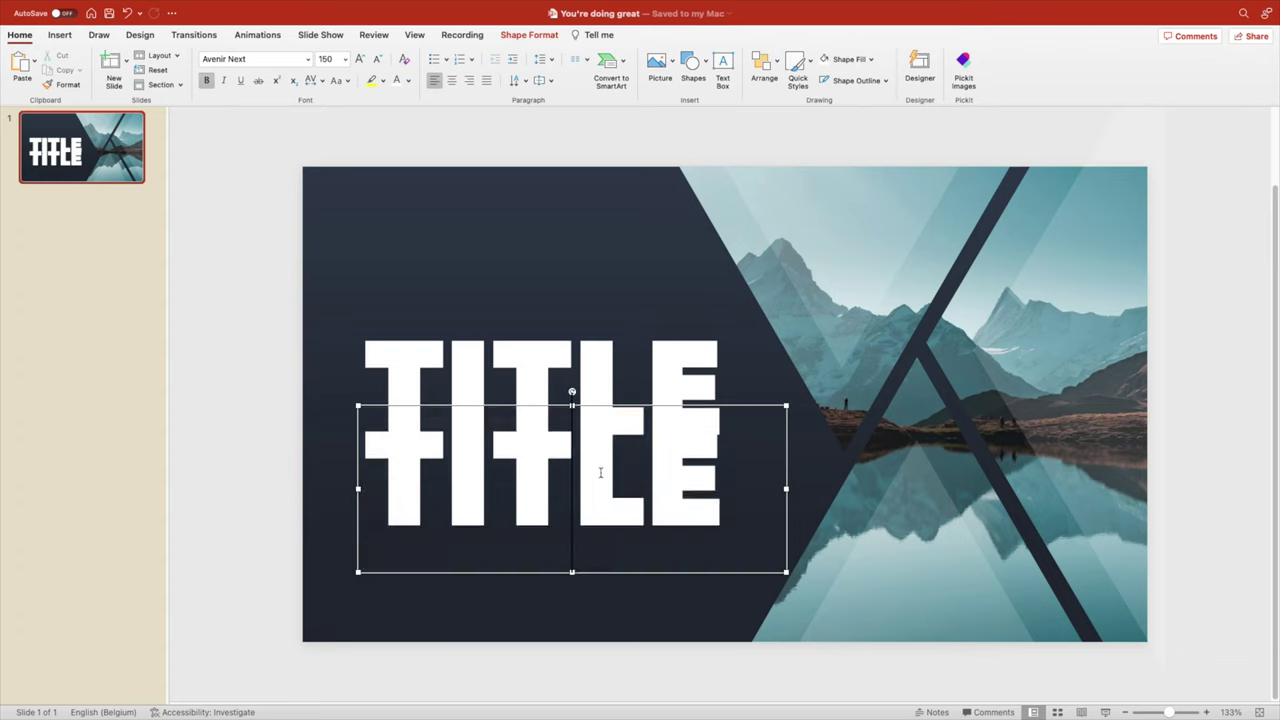
{"action": "double_click", "coordinate": [600, 472]}
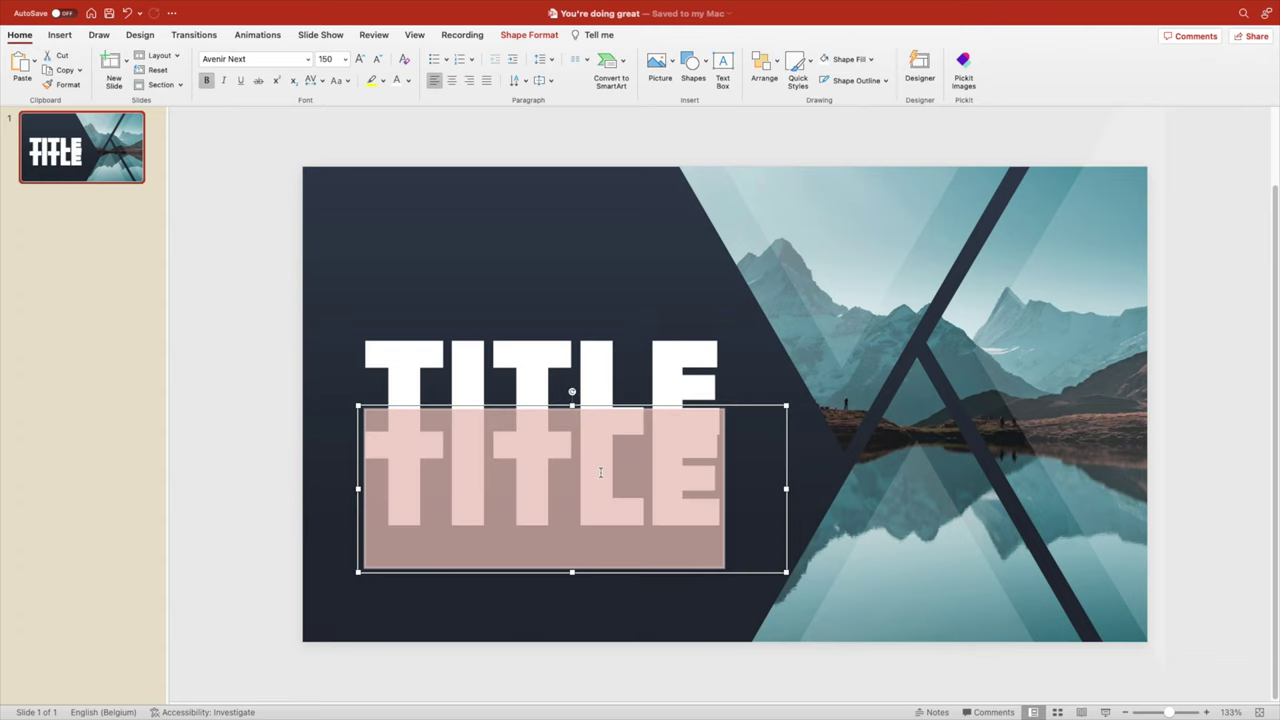
{"action": "left_click", "coordinate": [325, 59]}
{"action": "key", "text": "Return"}
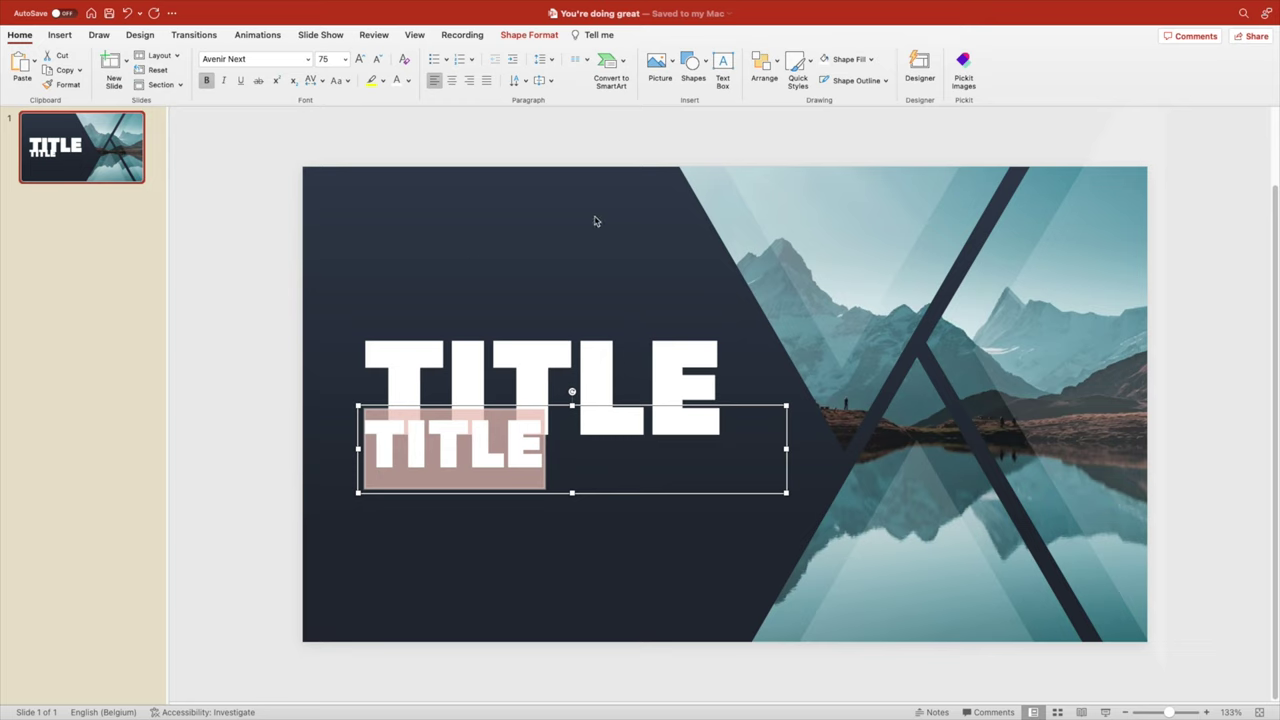
{"action": "left_click", "coordinate": [486, 450]}
{"action": "triple_click", "coordinate": [484, 452]}
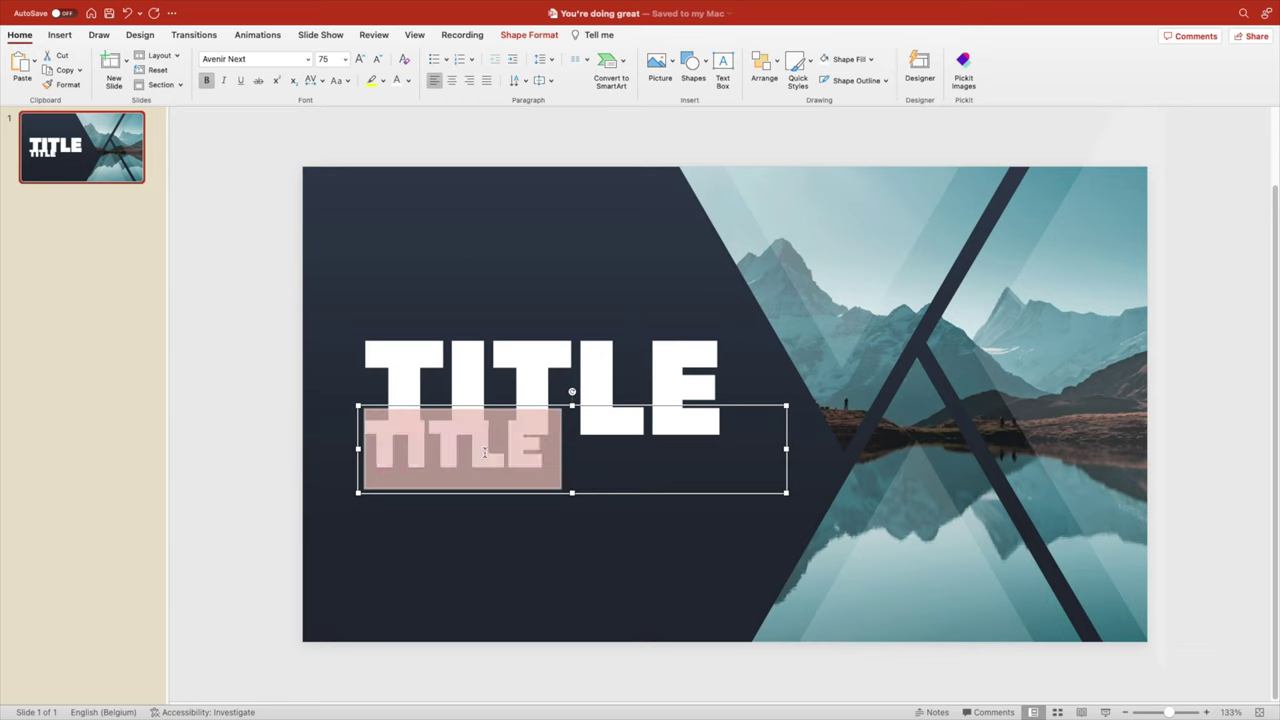
{"action": "type", "text": "subtitle"}
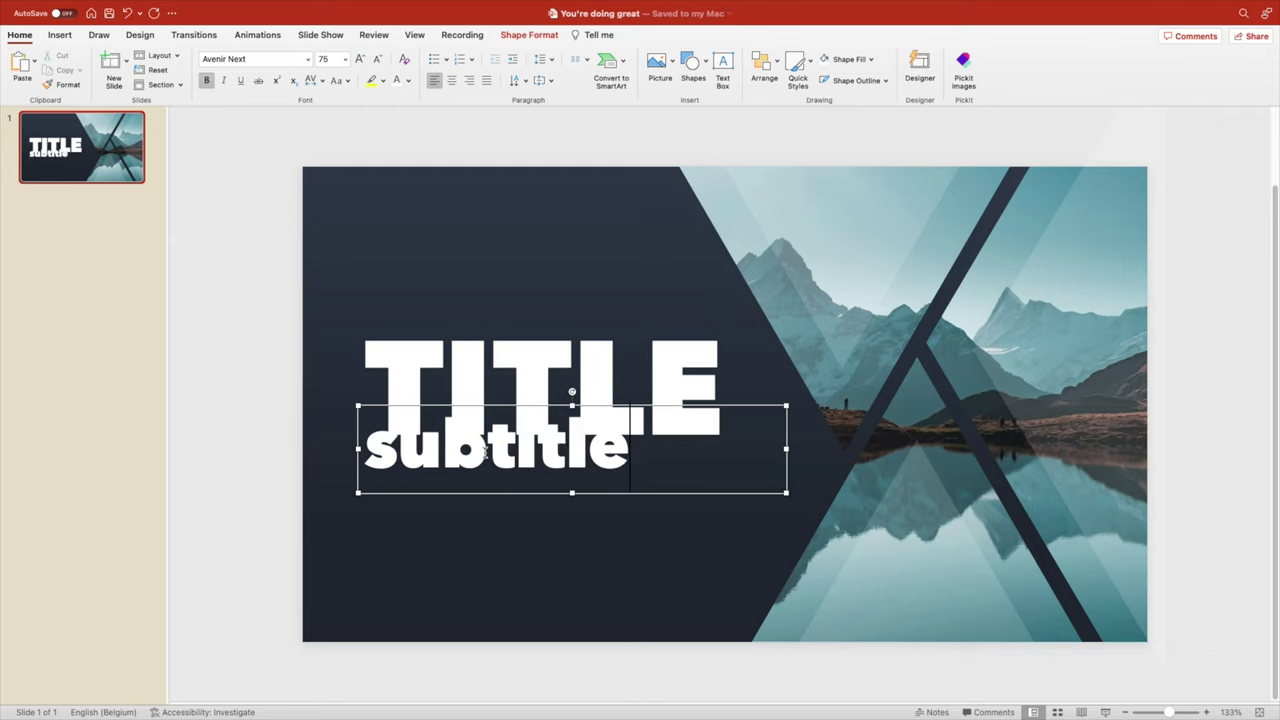
{"action": "key", "text": "Escape"}
Set the subtitle to the SignPainter font in gold.
{"action": "left_click", "coordinate": [258, 60]}
{"action": "type", "text": "SignPainter"}
{"action": "key", "text": "Return"}
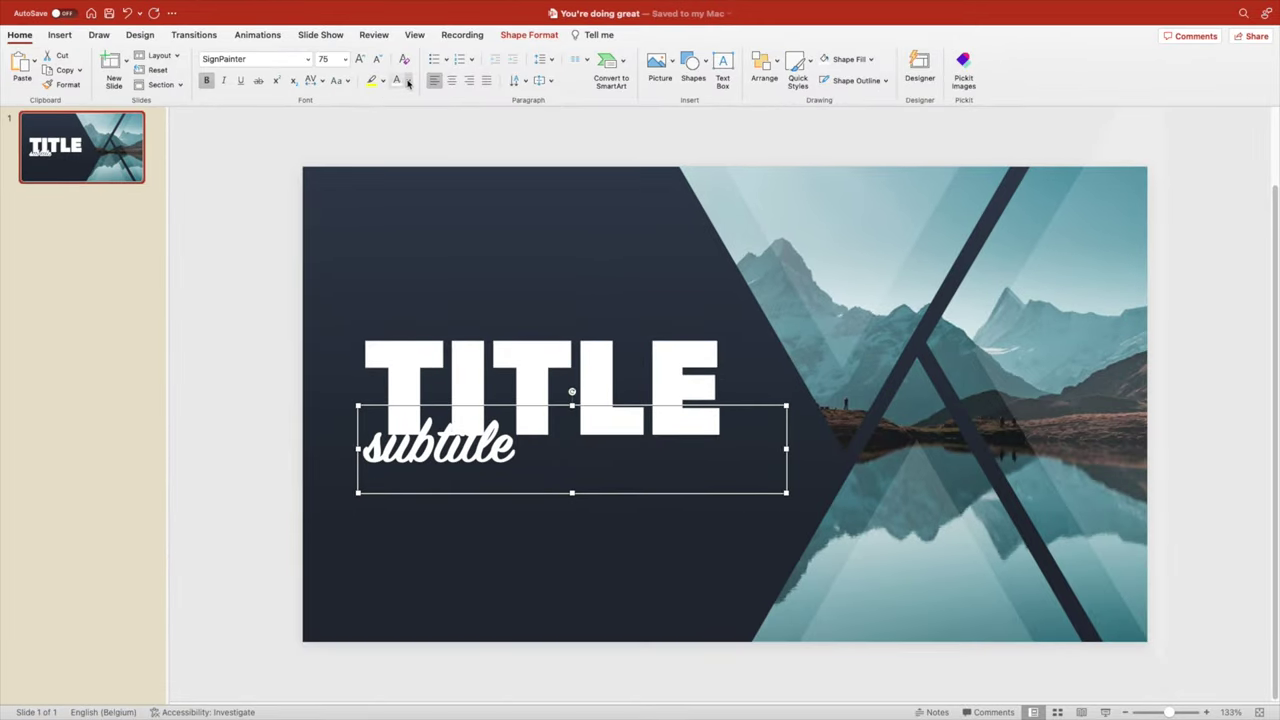
{"action": "left_click", "coordinate": [636, 125]}
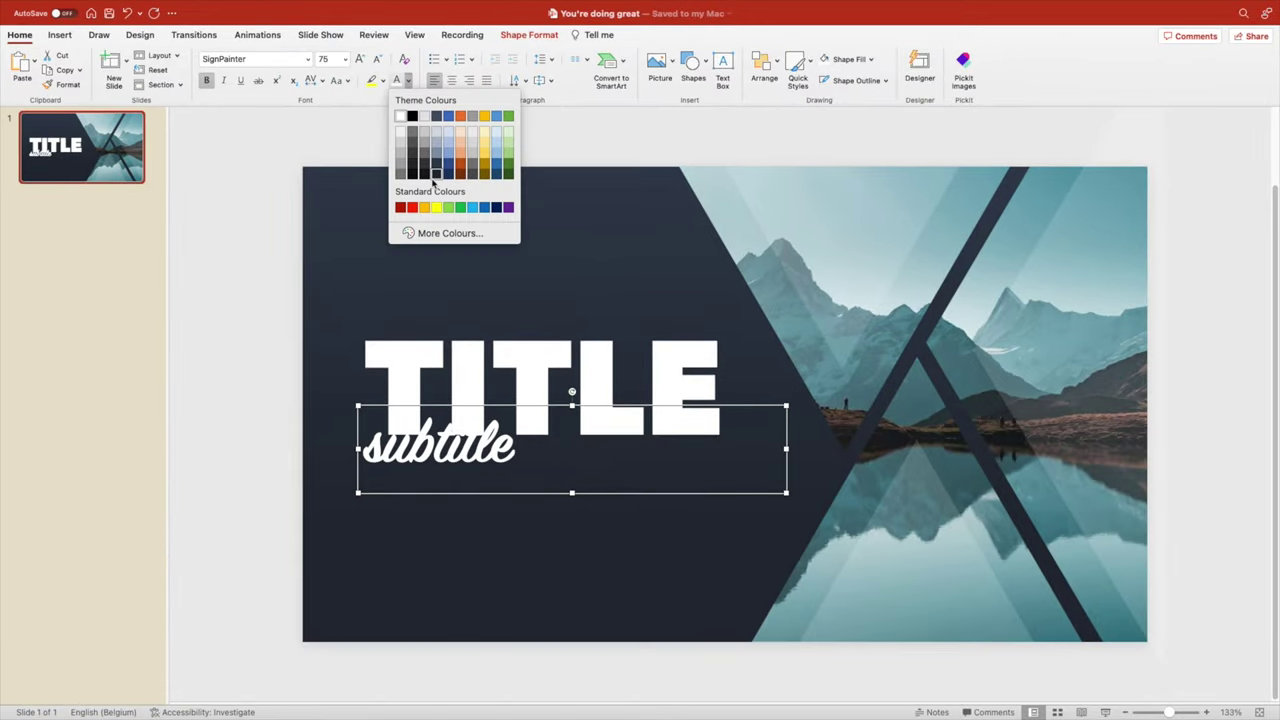
{"action": "left_click", "coordinate": [424, 207]}
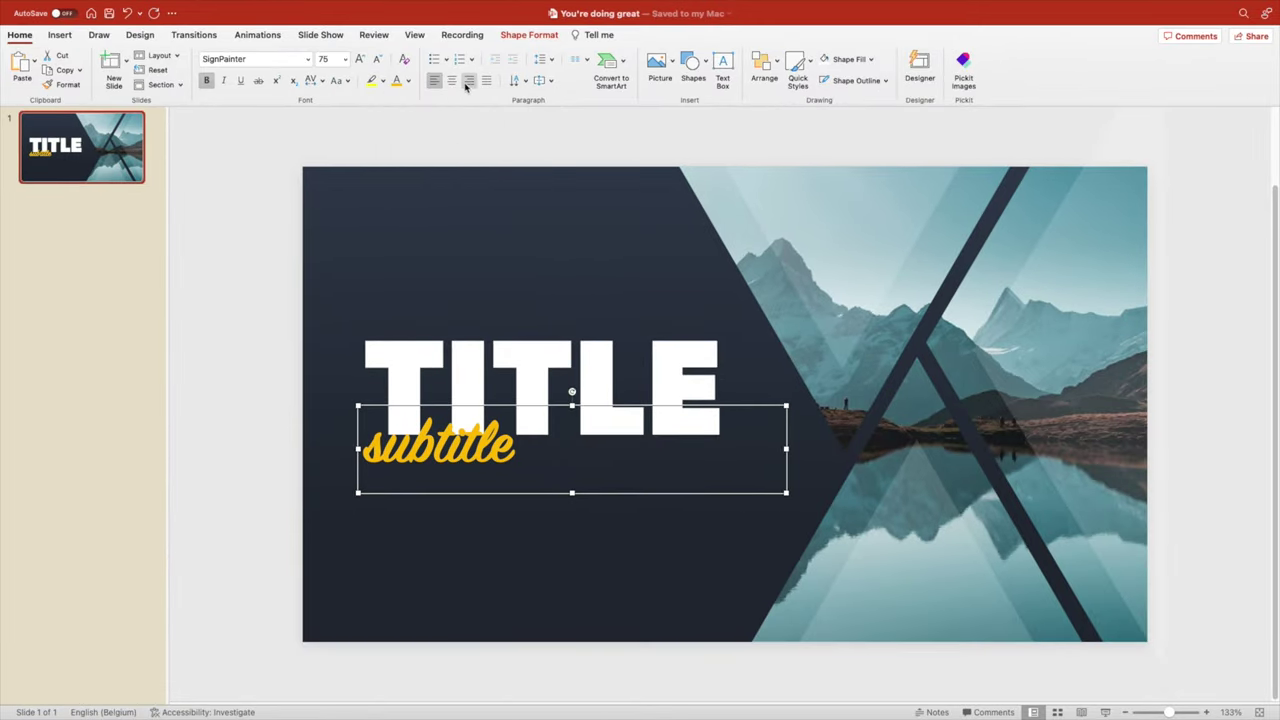
Right-align the subtitle, narrow its box, and tuck it beneath TITLE's right end.
{"action": "left_click_drag", "start_coordinate": [786, 450], "coordinate": [711, 450]}
{"action": "left_click", "coordinate": [469, 80]}
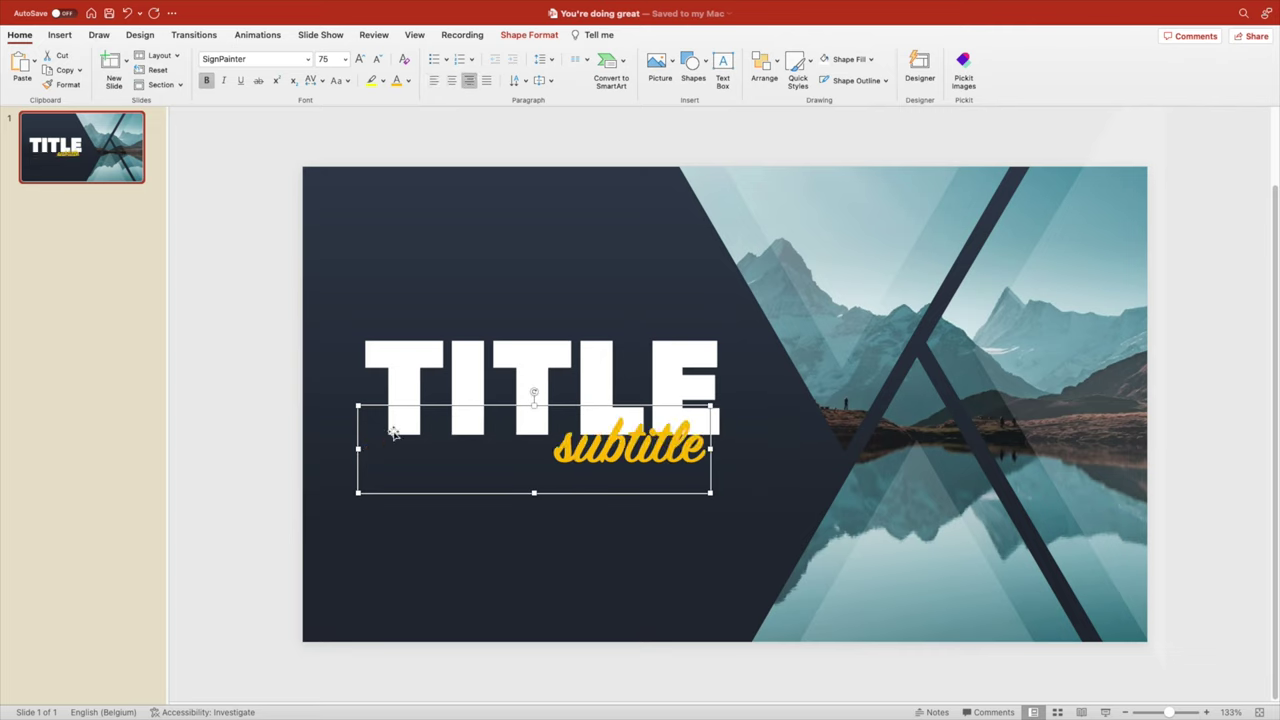
{"action": "left_click_drag", "start_coordinate": [355, 449], "coordinate": [517, 450]}
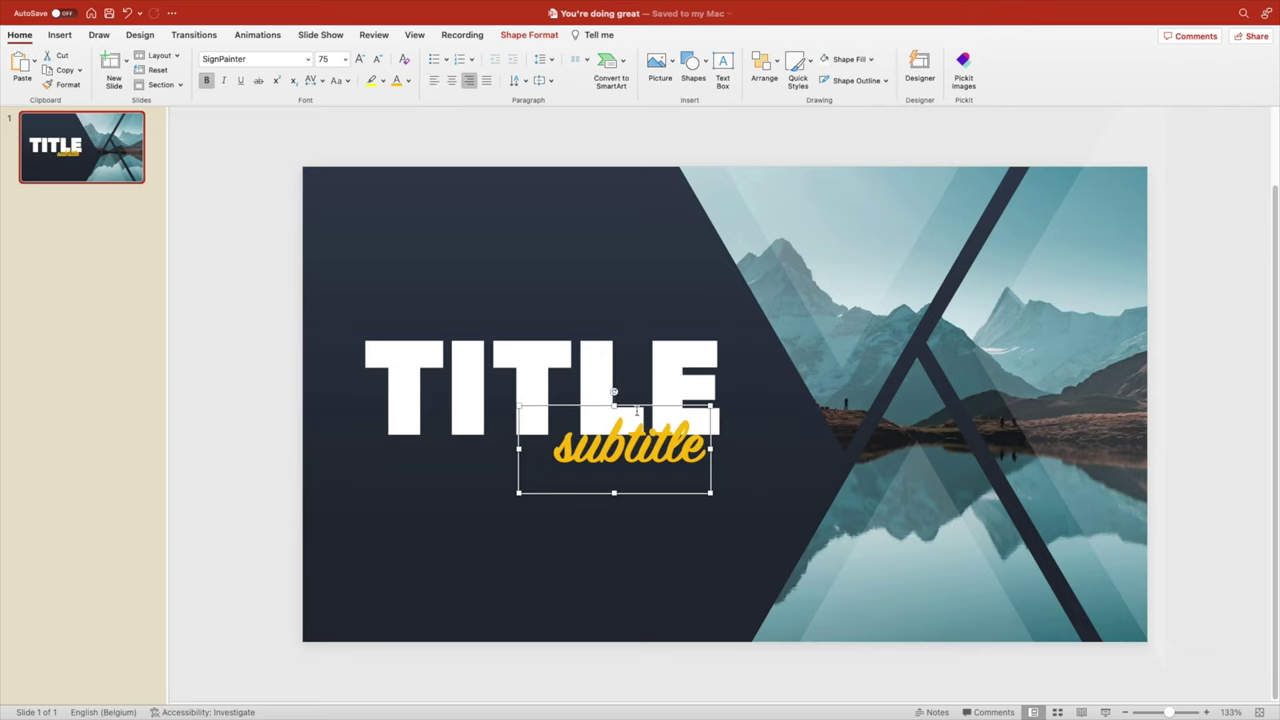
{"action": "left_click_drag", "start_coordinate": [637, 410], "coordinate": [649, 416]}
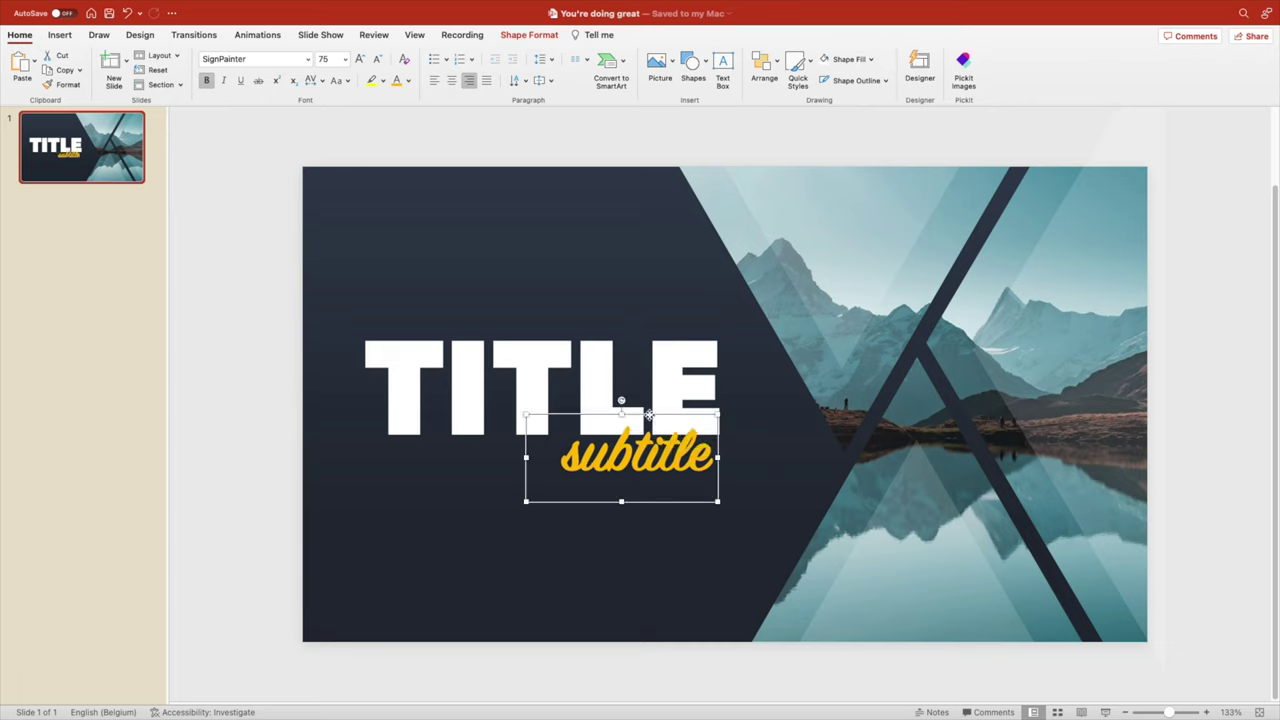
{"action": "left_click", "coordinate": [564, 291]}
{"action": "left_click", "coordinate": [659, 438]}
{"action": "left_click", "coordinate": [621, 332], "text": "shift"}
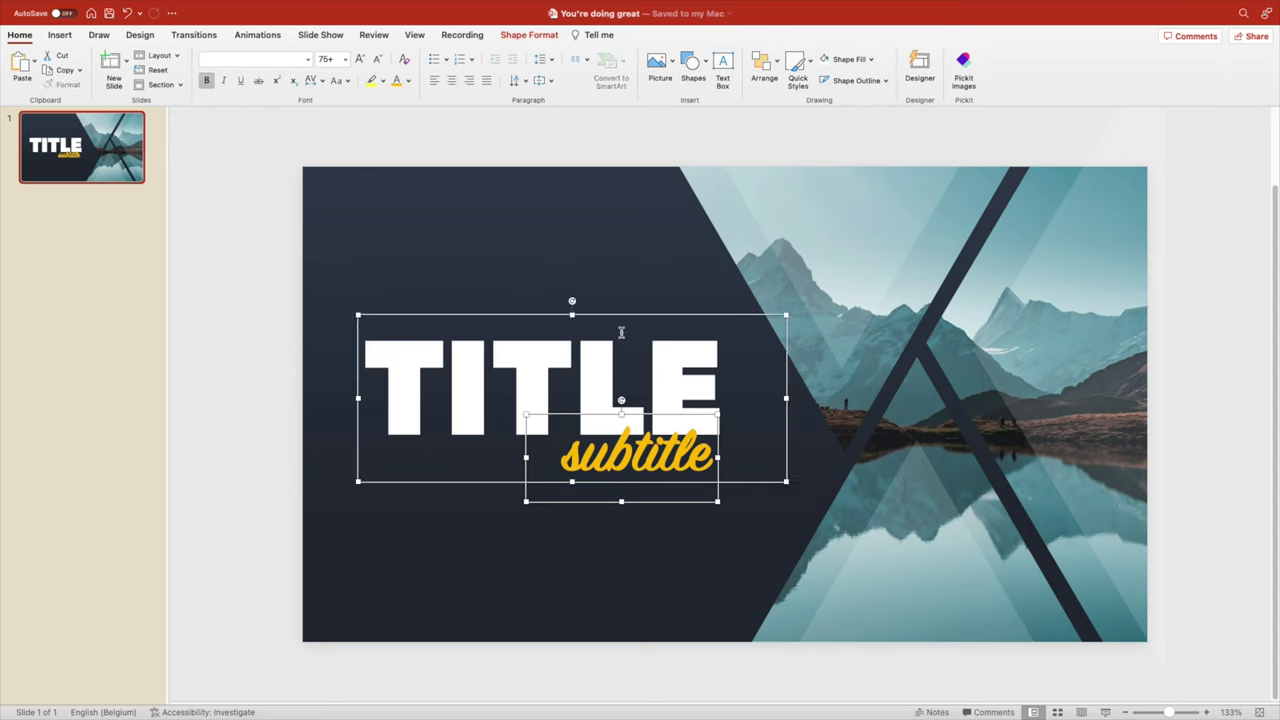
Give both text boxes an outer drop shadow preset with a 12 pt blur.
{"action": "right_click", "coordinate": [631, 319]}
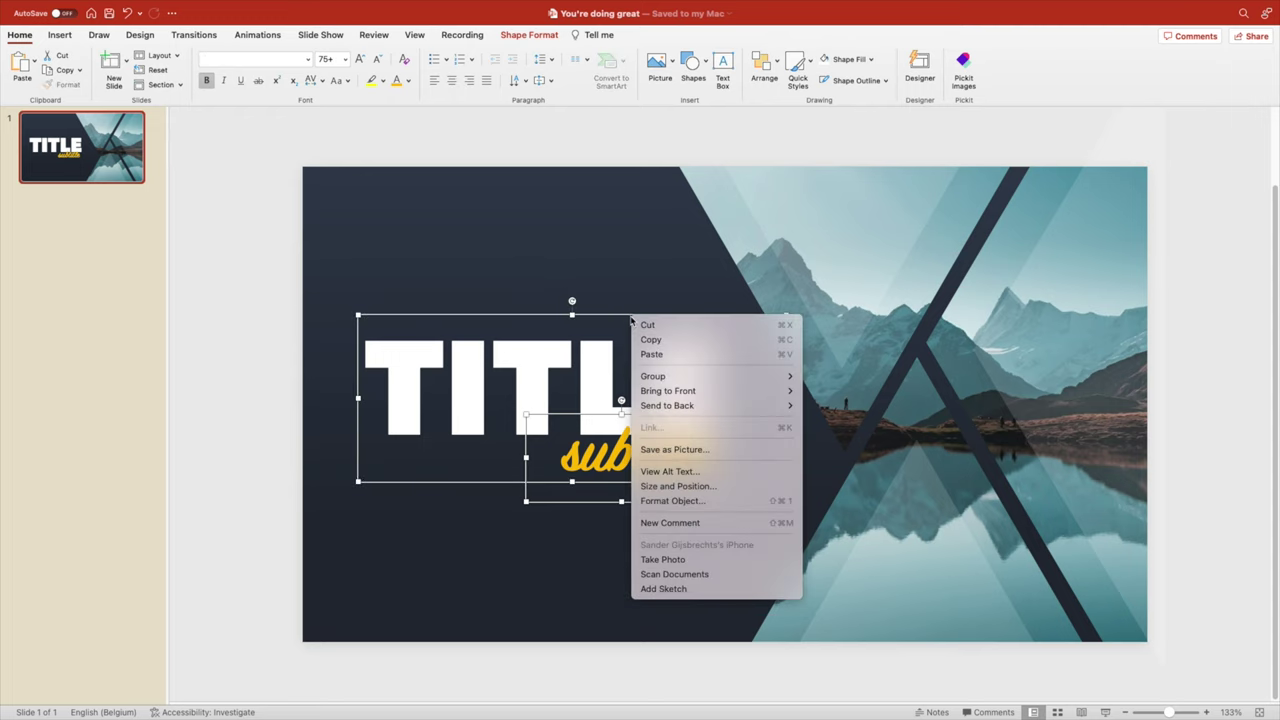
{"action": "left_click", "coordinate": [686, 500]}
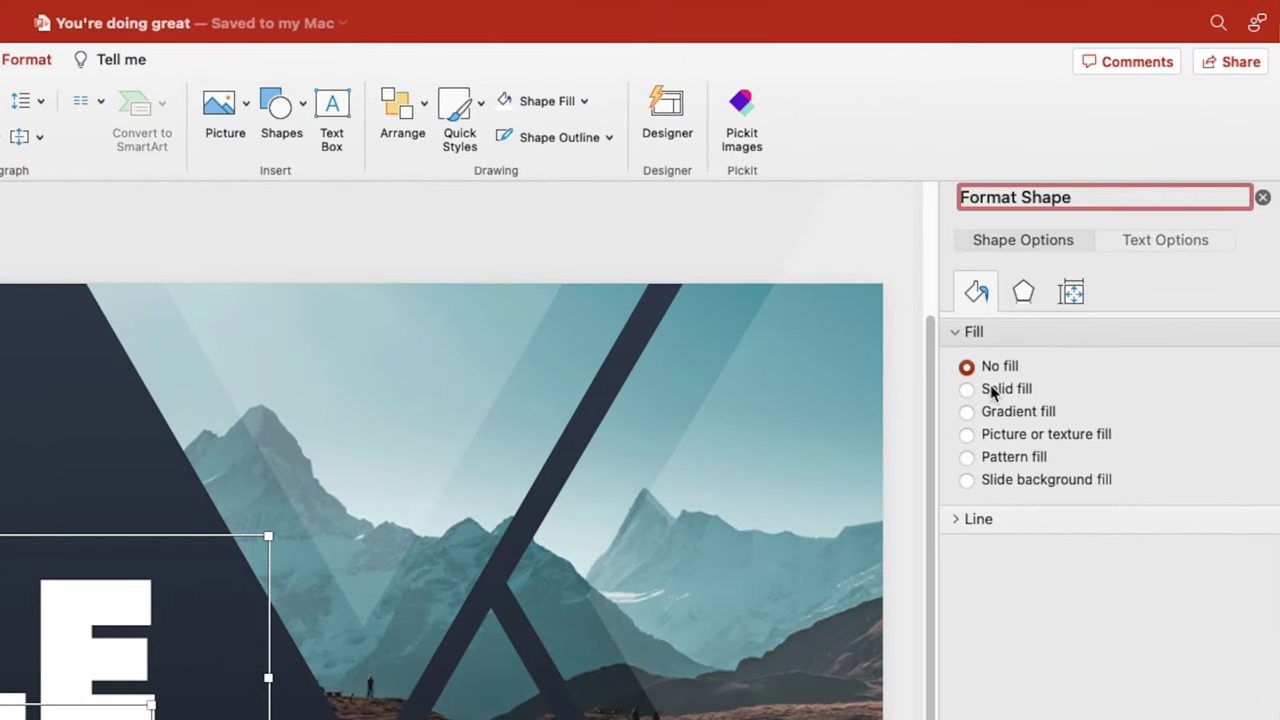
{"action": "left_click", "coordinate": [1125, 245]}
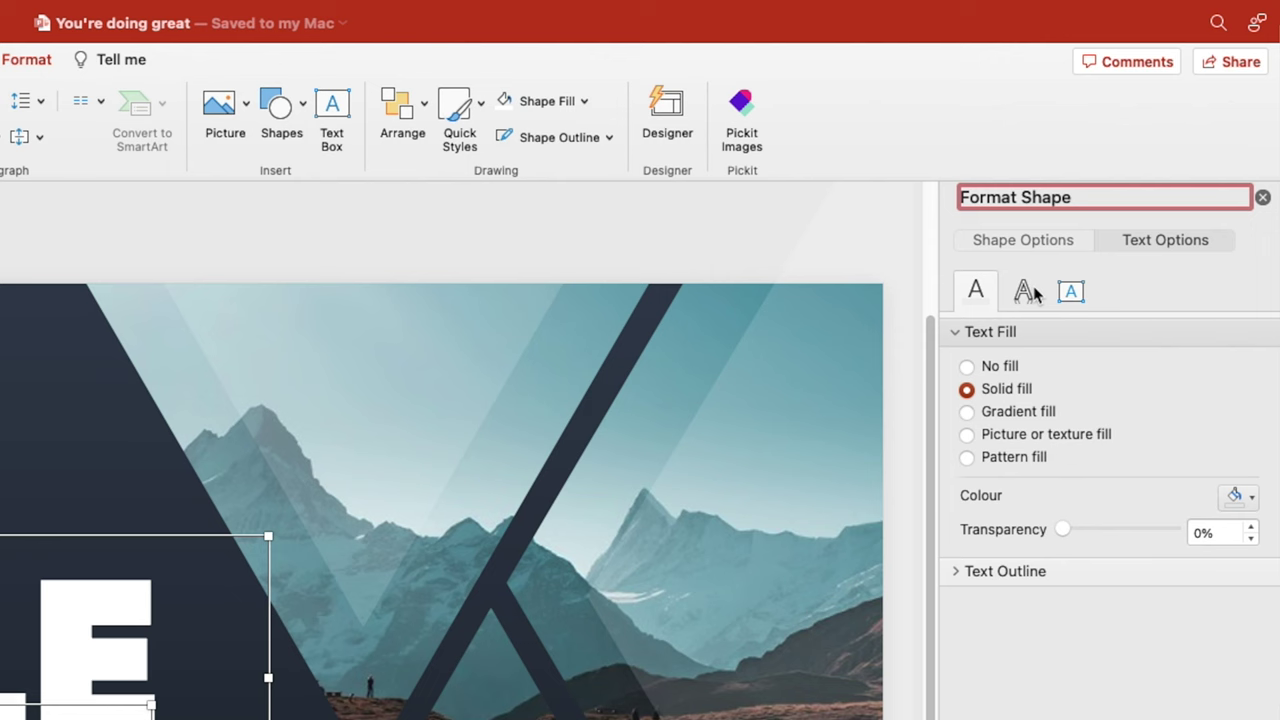
{"action": "left_click", "coordinate": [1023, 290]}
{"action": "left_click", "coordinate": [996, 334]}
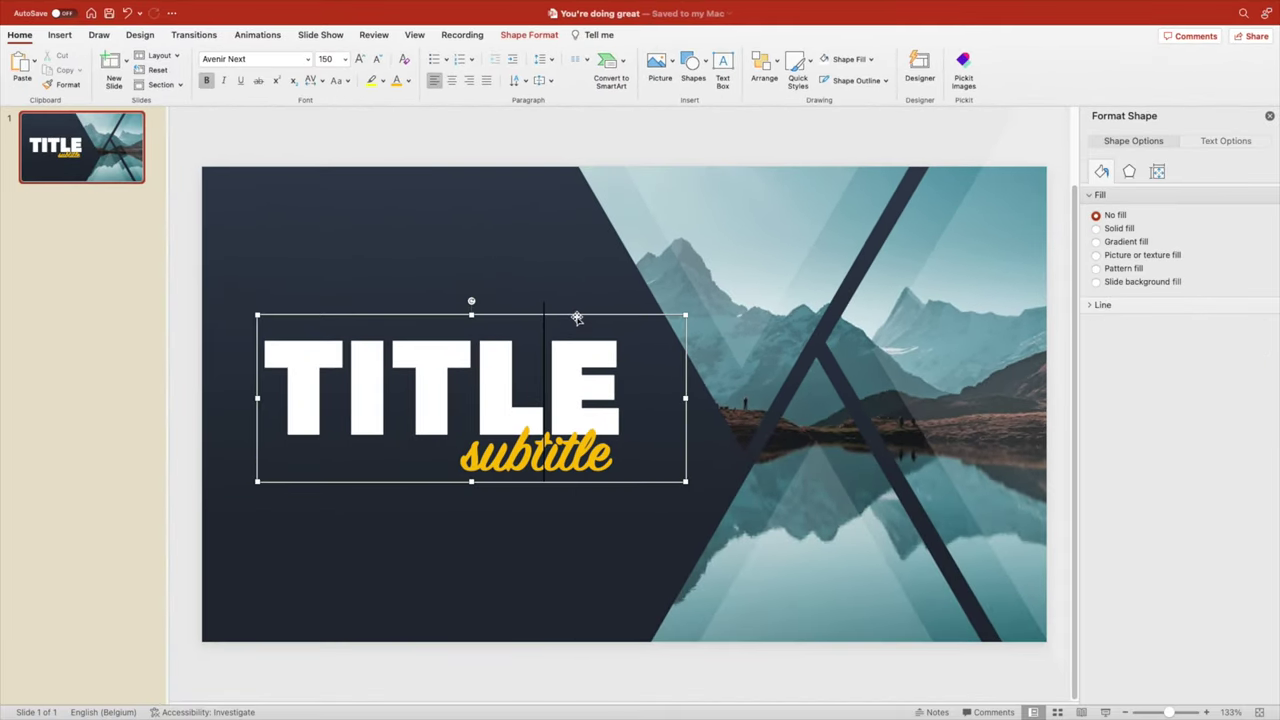
{"action": "left_click", "coordinate": [1200, 141]}
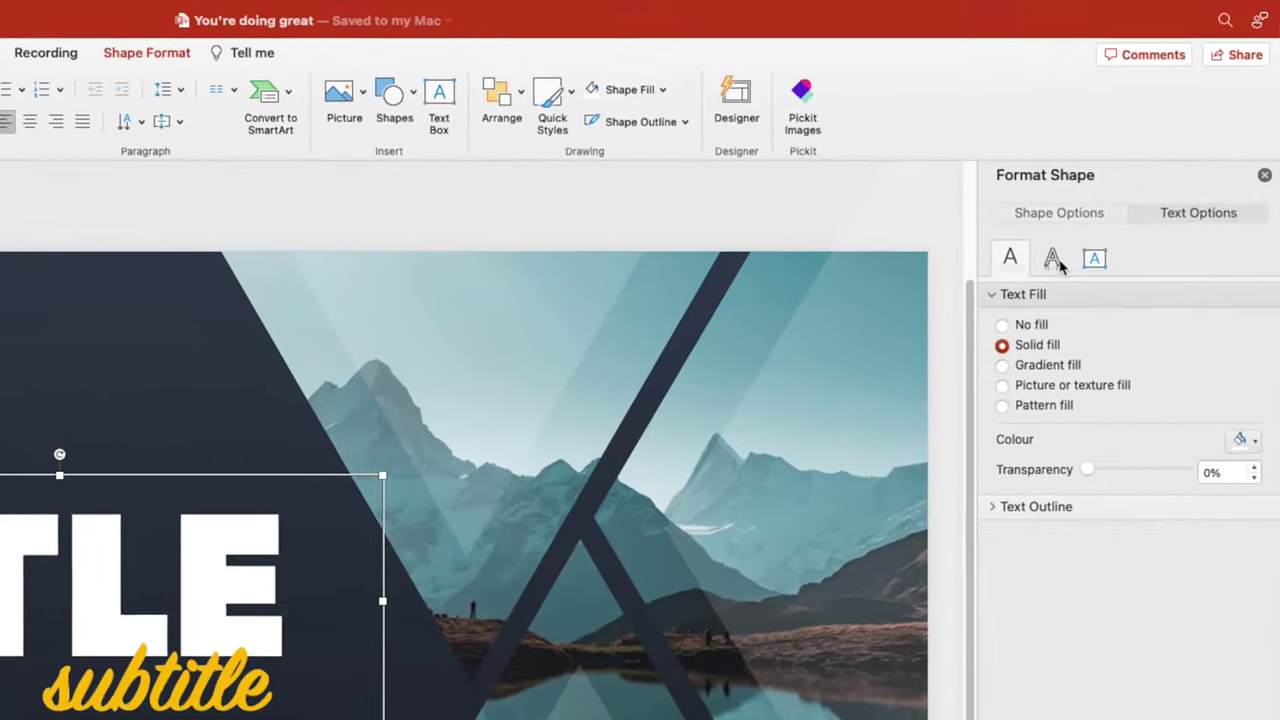
{"action": "left_click", "coordinate": [1129, 171]}
{"action": "left_click", "coordinate": [1240, 372]}
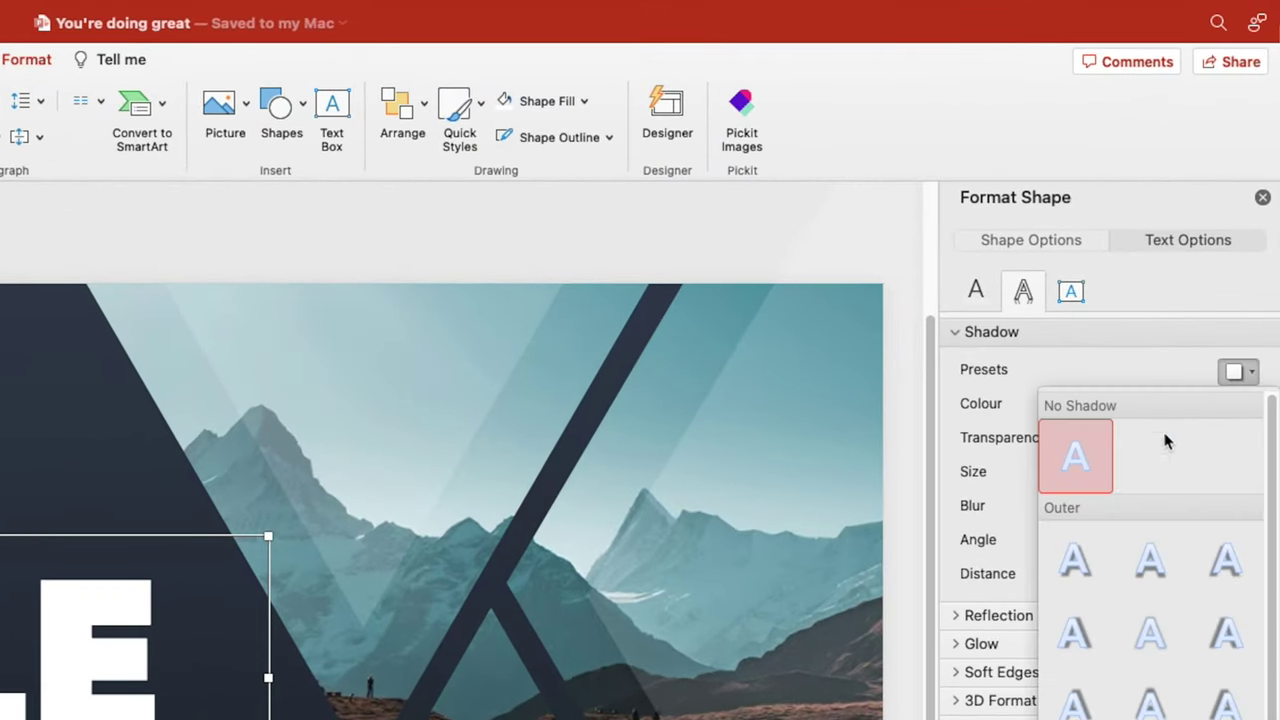
{"action": "left_click", "coordinate": [1068, 556]}
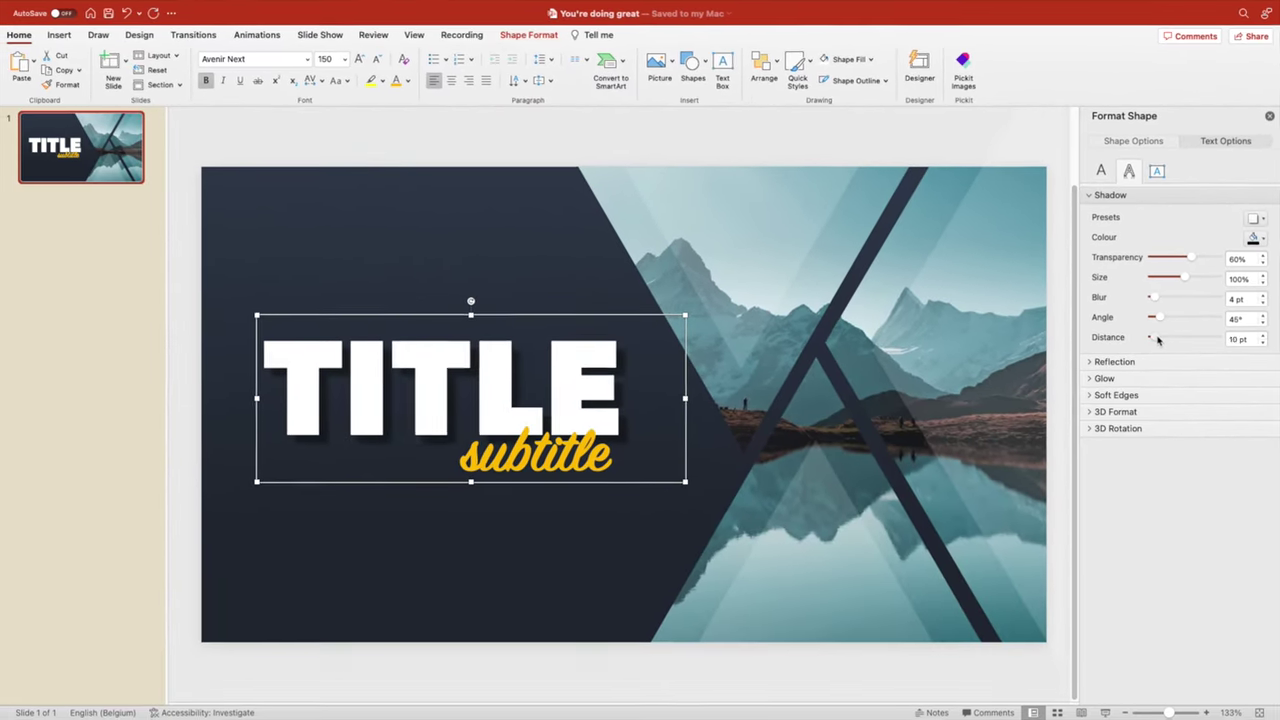
{"action": "left_click_drag", "start_coordinate": [1155, 302], "coordinate": [1157, 299]}
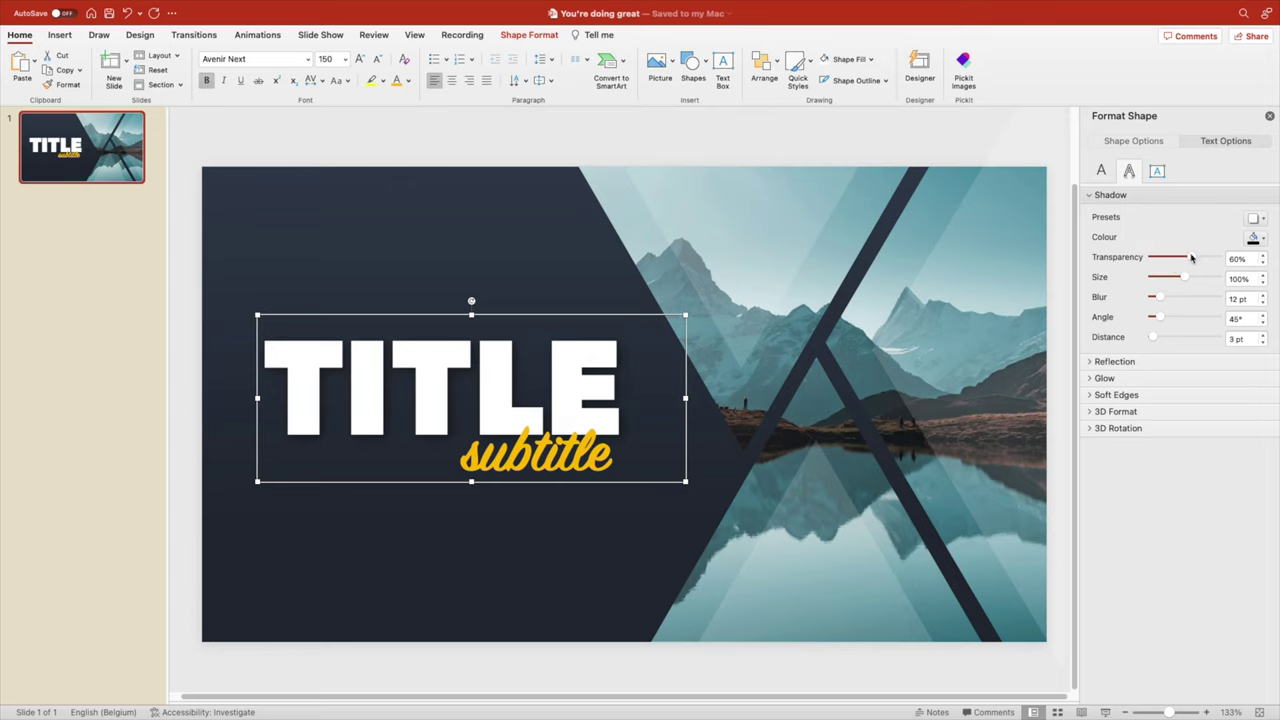
{"action": "left_click", "coordinate": [573, 410]}
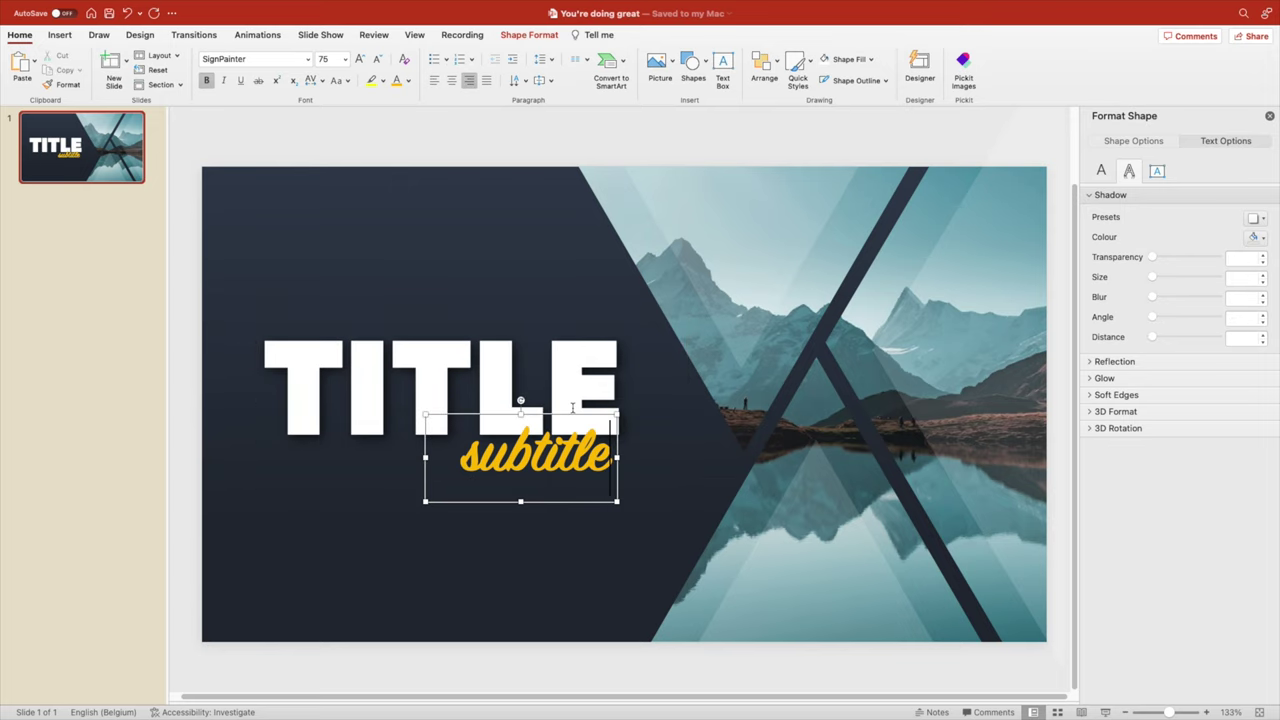
Apply a 270° offset shadow to the subtitle with 66% transparency, 14 pt blur and 5 pt distance.
{"action": "left_click", "coordinate": [568, 416]}
{"action": "left_click", "coordinate": [1256, 218]}
{"action": "left_click", "coordinate": [1199, 406]}
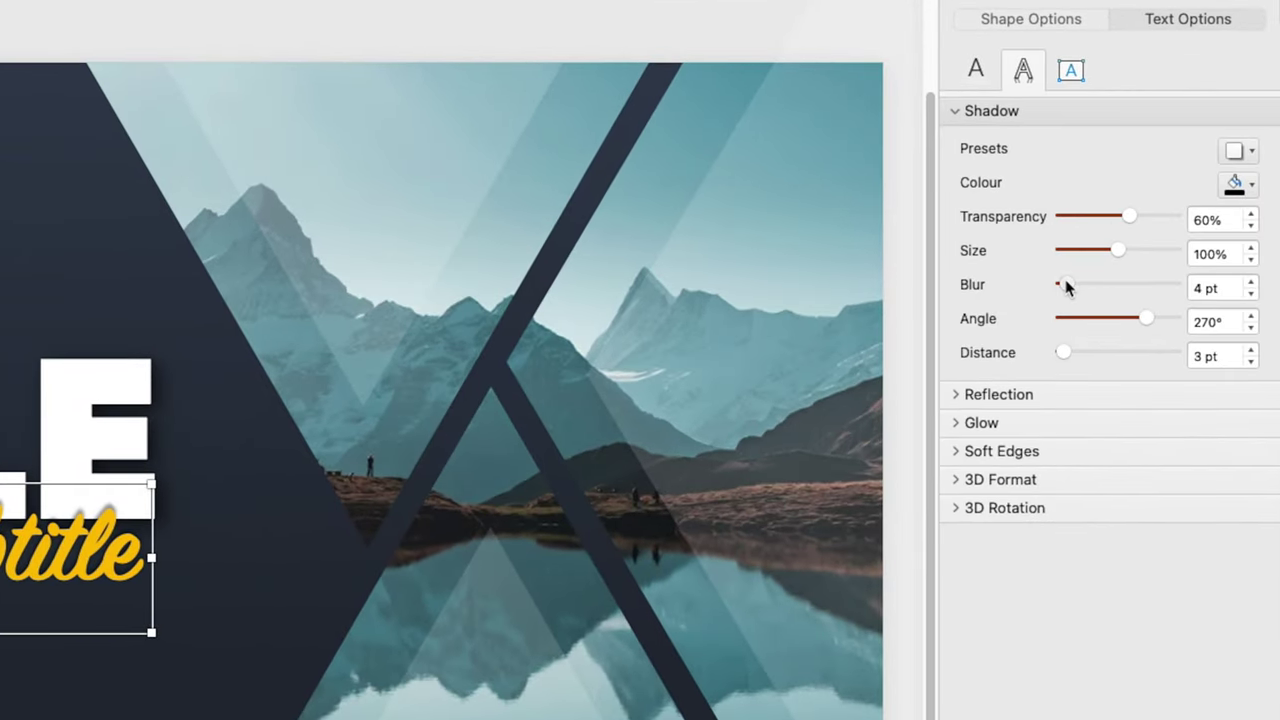
{"action": "left_click_drag", "start_coordinate": [1066, 287], "coordinate": [1078, 286]}
{"action": "left_click_drag", "start_coordinate": [1066, 357], "coordinate": [1073, 358]}
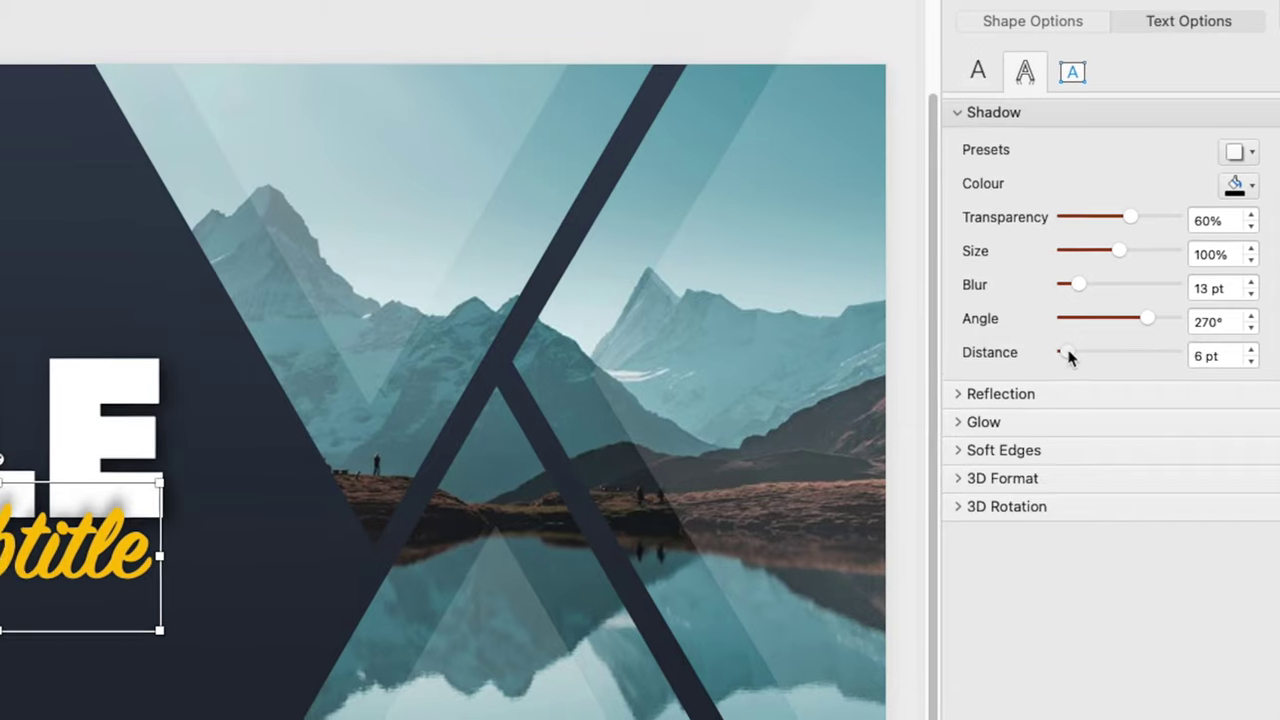
{"action": "left_click_drag", "start_coordinate": [1130, 218], "coordinate": [1133, 218]}
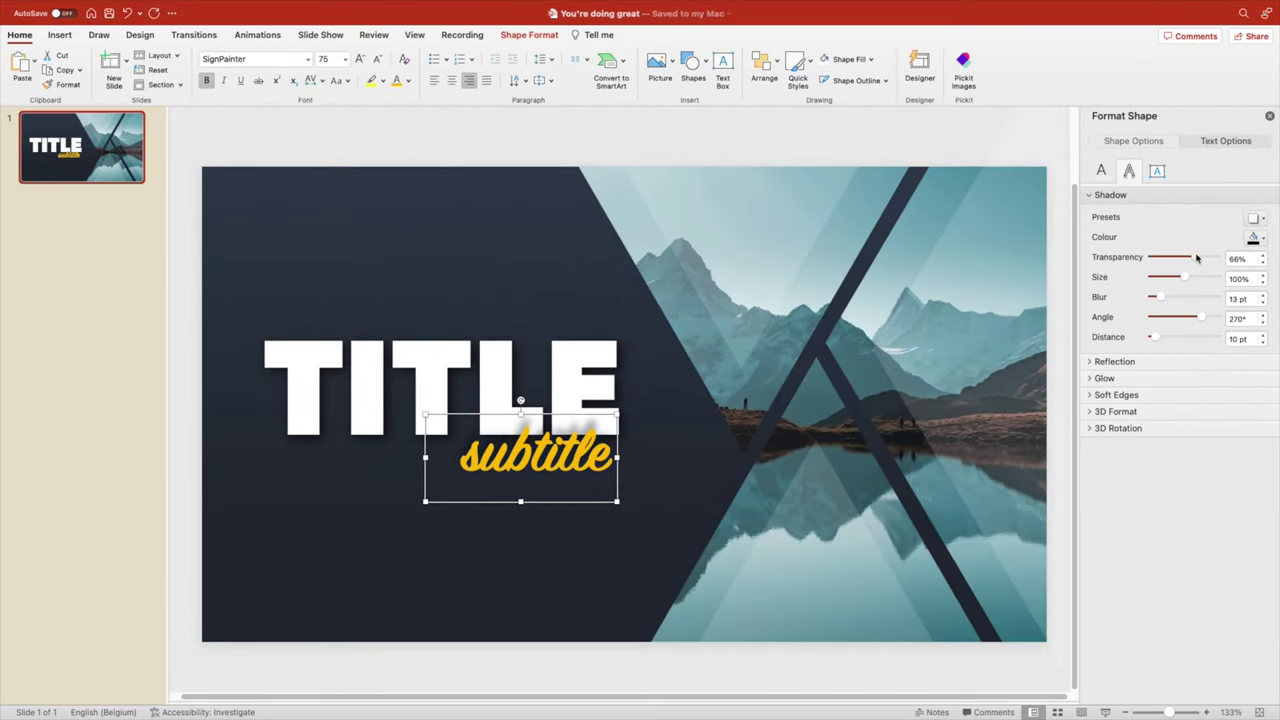
{"action": "left_click_drag", "start_coordinate": [1160, 297], "coordinate": [1163, 297]}
{"action": "left_click_drag", "start_coordinate": [567, 418], "coordinate": [567, 413]}
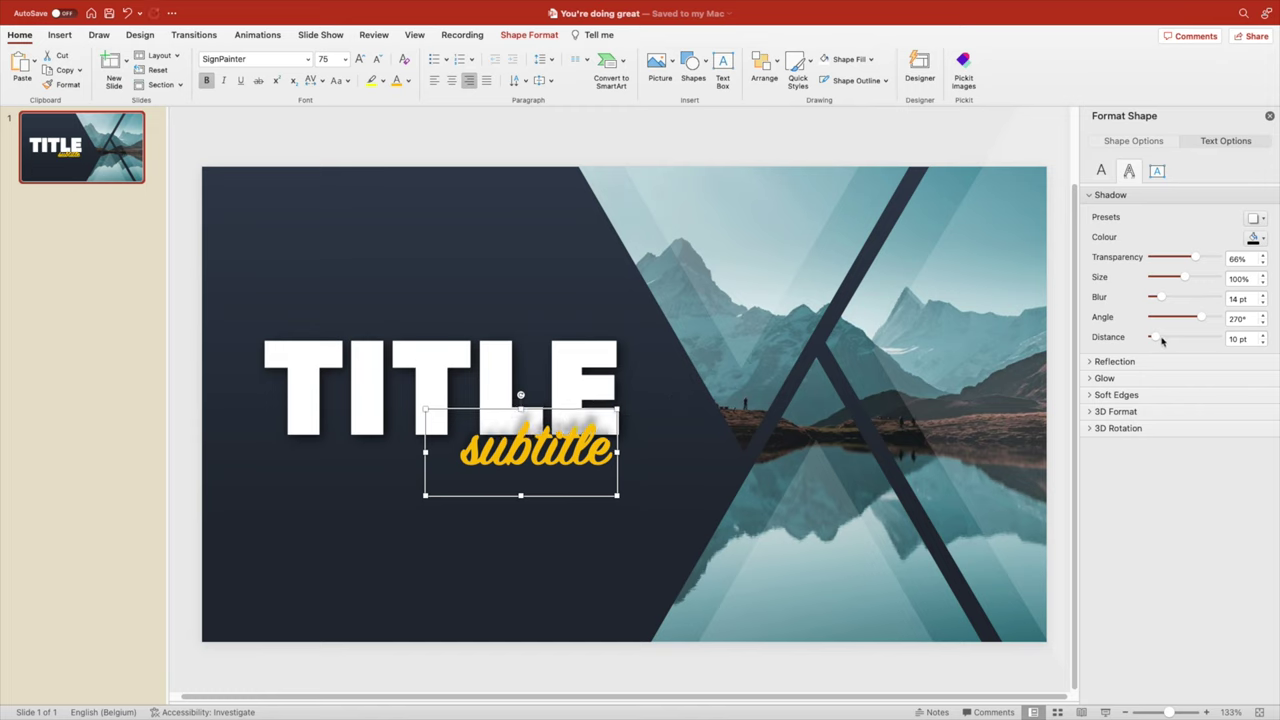
{"action": "left_click", "coordinate": [1262, 343]}
{"action": "left_click", "coordinate": [1262, 343]}
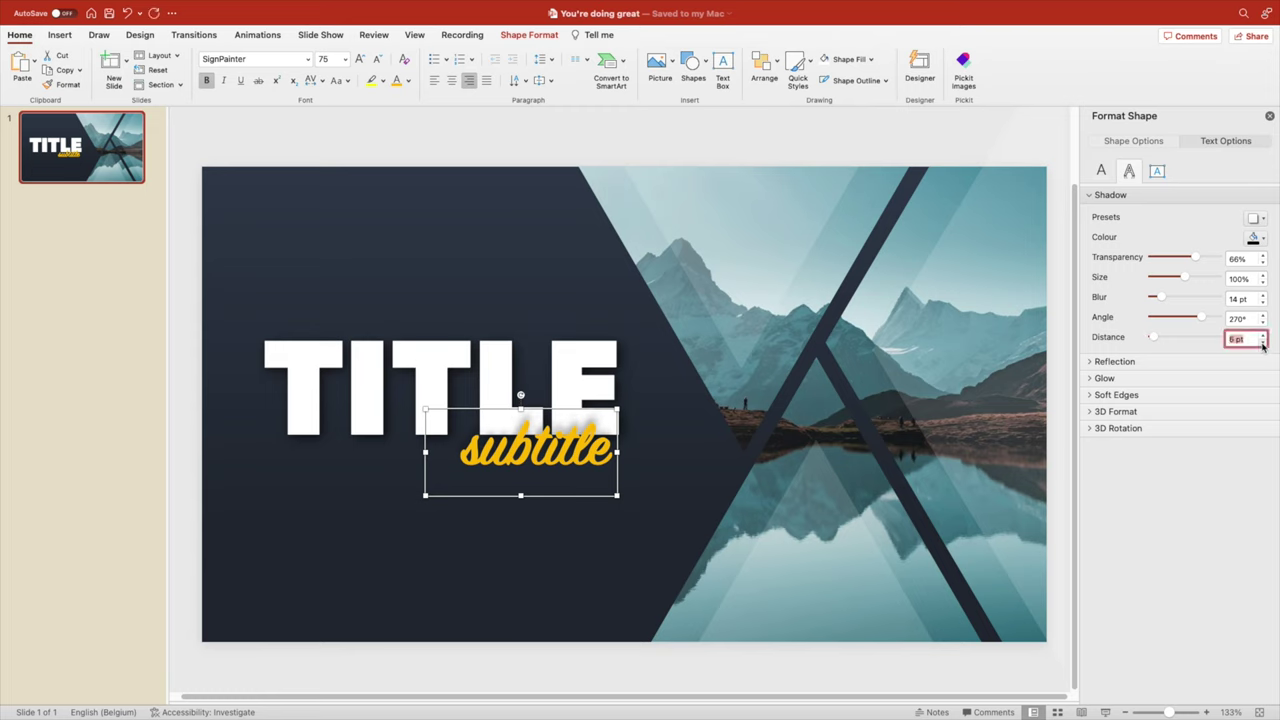
{"action": "left_click", "coordinate": [1264, 277]}
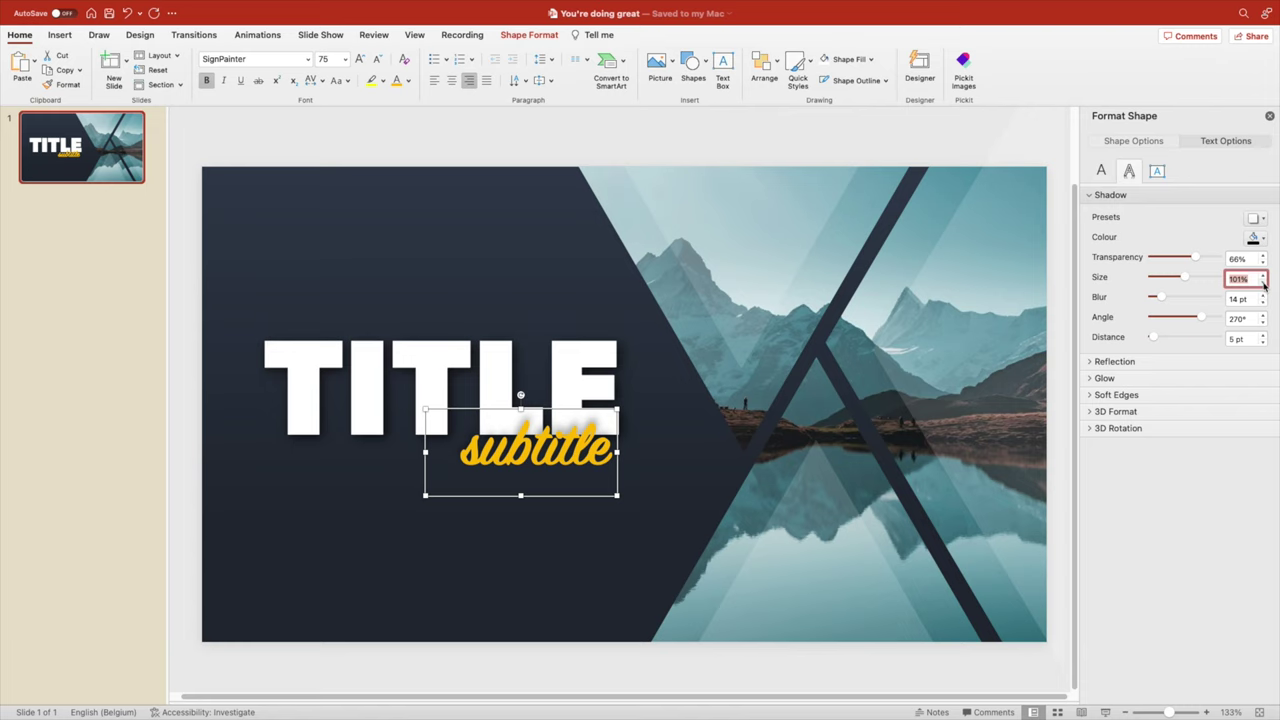
Close the background pane and add a pasted Lorem ipsum paragraph box below the subtitle.
{"action": "left_click", "coordinate": [757, 143]}
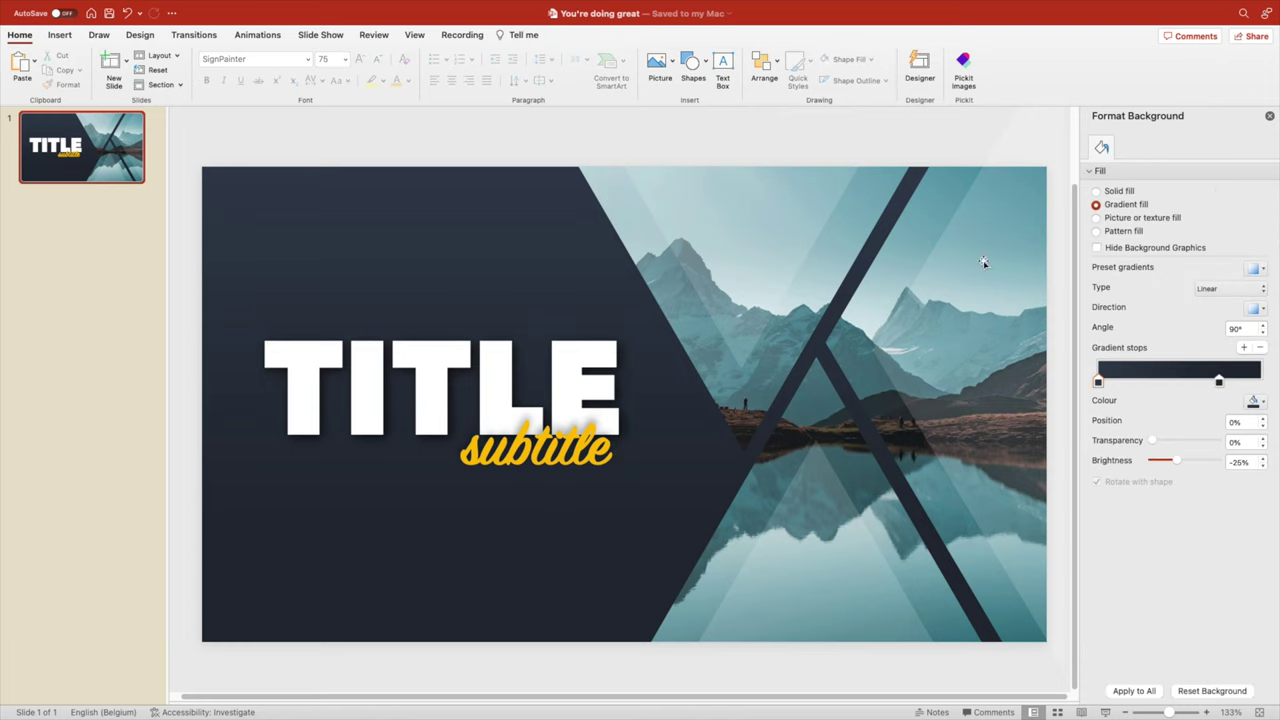
{"action": "left_click", "coordinate": [1269, 117]}
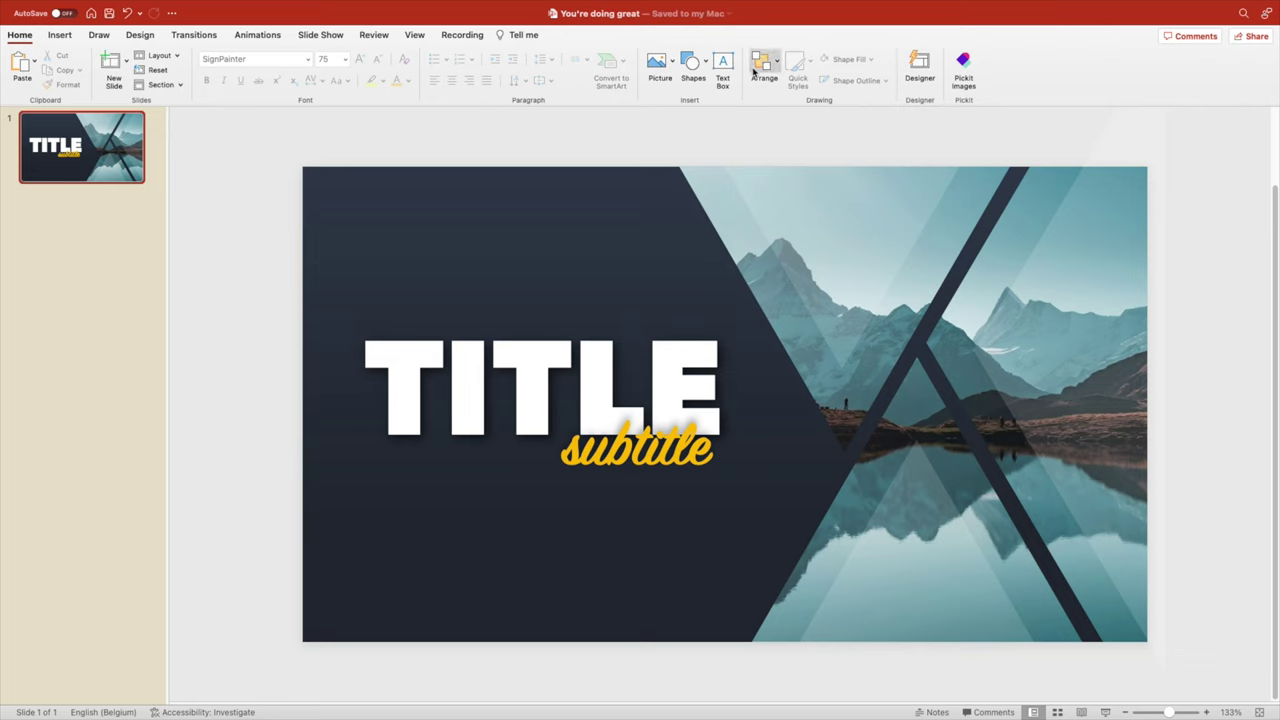
{"action": "left_click", "coordinate": [727, 66]}
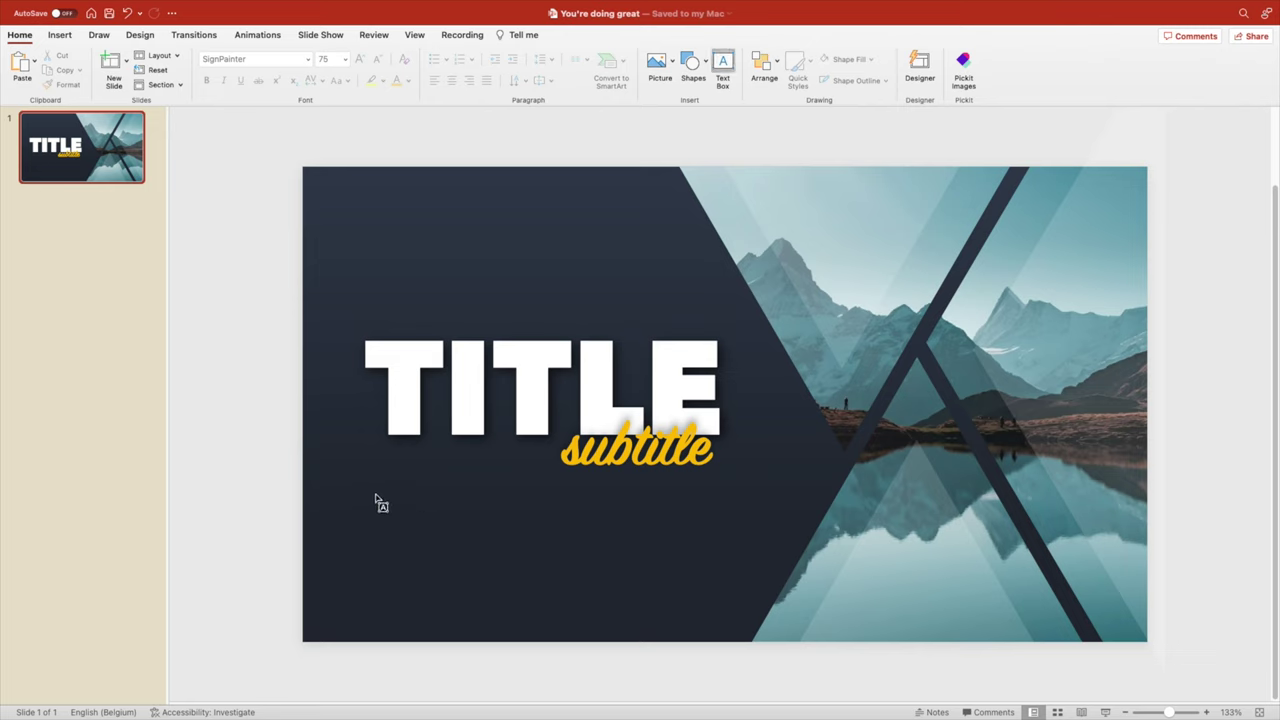
{"action": "left_click_drag", "start_coordinate": [388, 500], "coordinate": [749, 580]}
{"action": "type", "text": "Lorem ipsum dolor sit amet, consectetur adipiscing elit, sed do eiusmod tempor incididunt ut labore et dolore magna aliqua. Ut enim ad minim veniam, quis nostrud exercitation ullamco laboris nisi ut aliquip ex ea commodo consequat."}
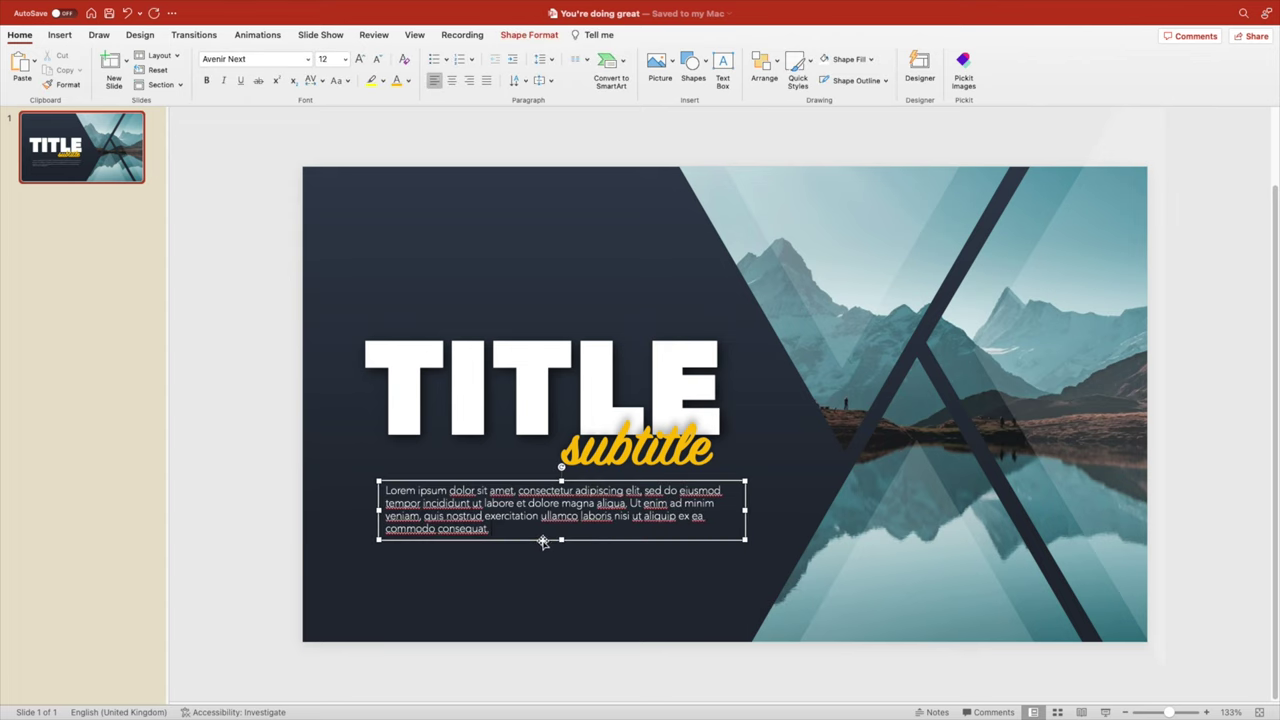
{"action": "left_click_drag", "start_coordinate": [543, 542], "coordinate": [541, 552]}
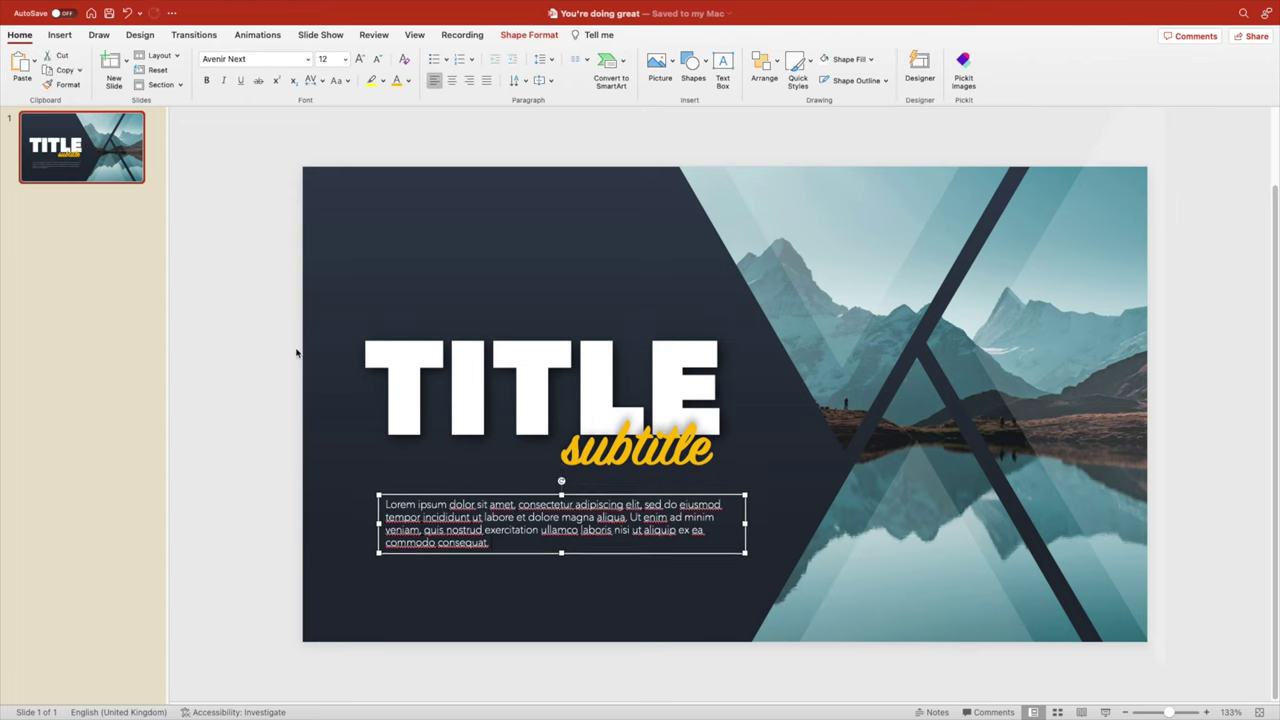
{"action": "left_click", "coordinate": [241, 339]}
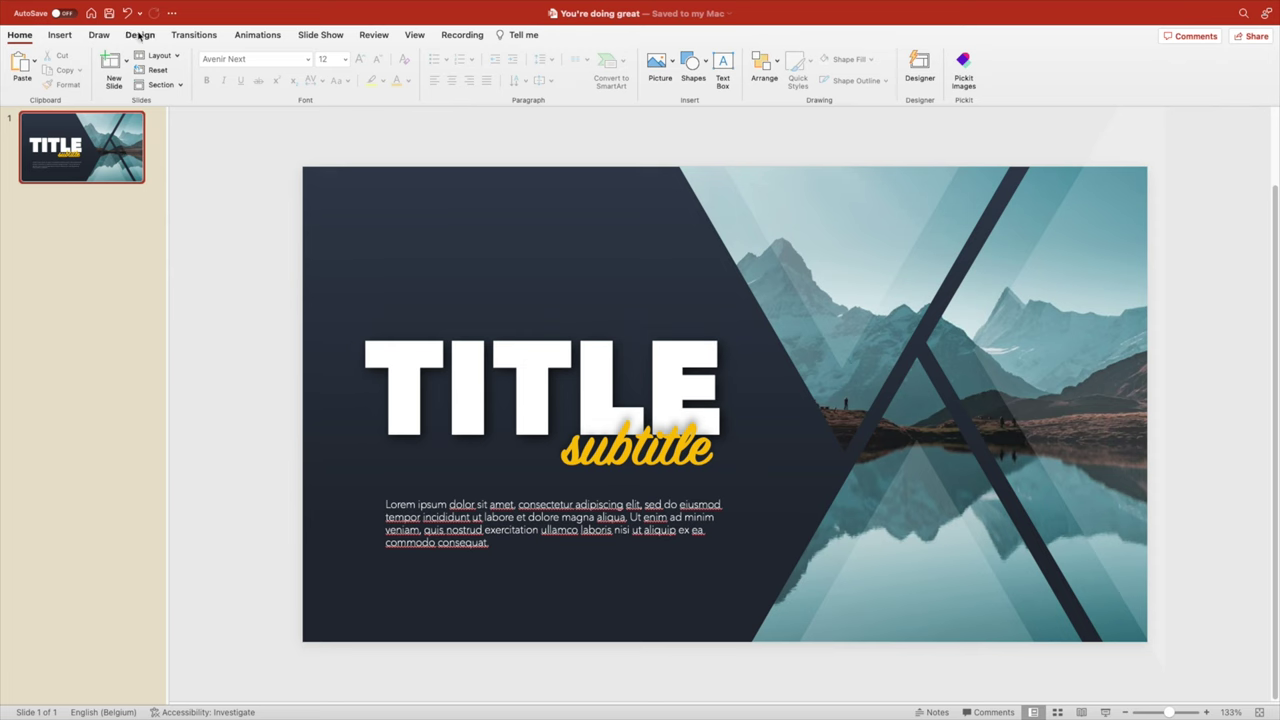
Insert the plane-and-globe icon found by searching the icon library for 'travel'.
{"action": "left_click", "coordinate": [62, 36]}
{"action": "left_click", "coordinate": [311, 66]}
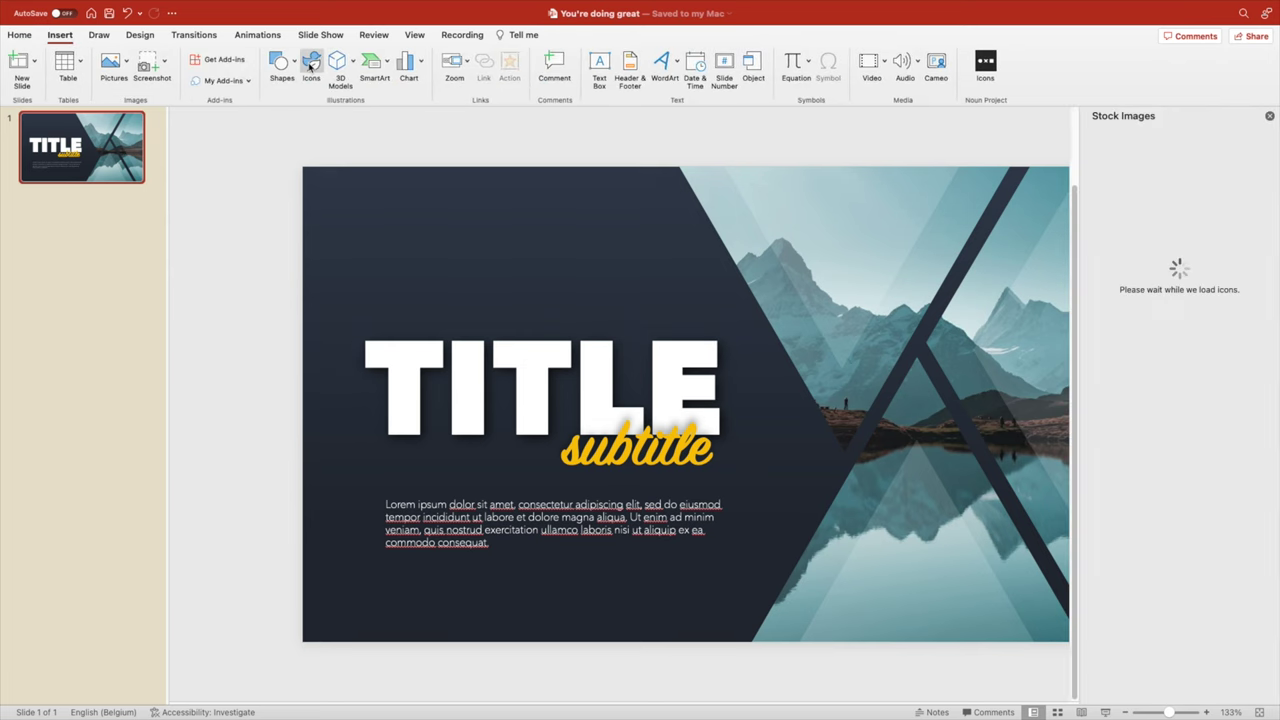
{"action": "left_click", "coordinate": [1269, 116]}
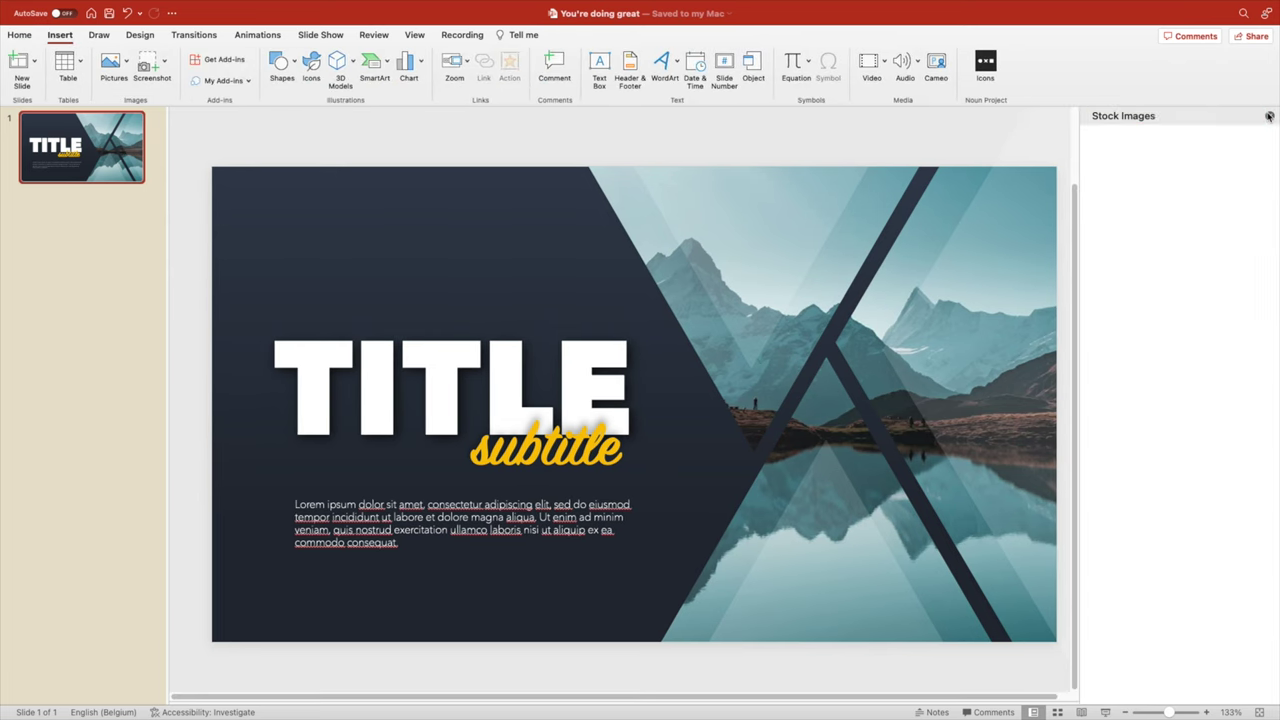
{"action": "type", "text": "travel"}
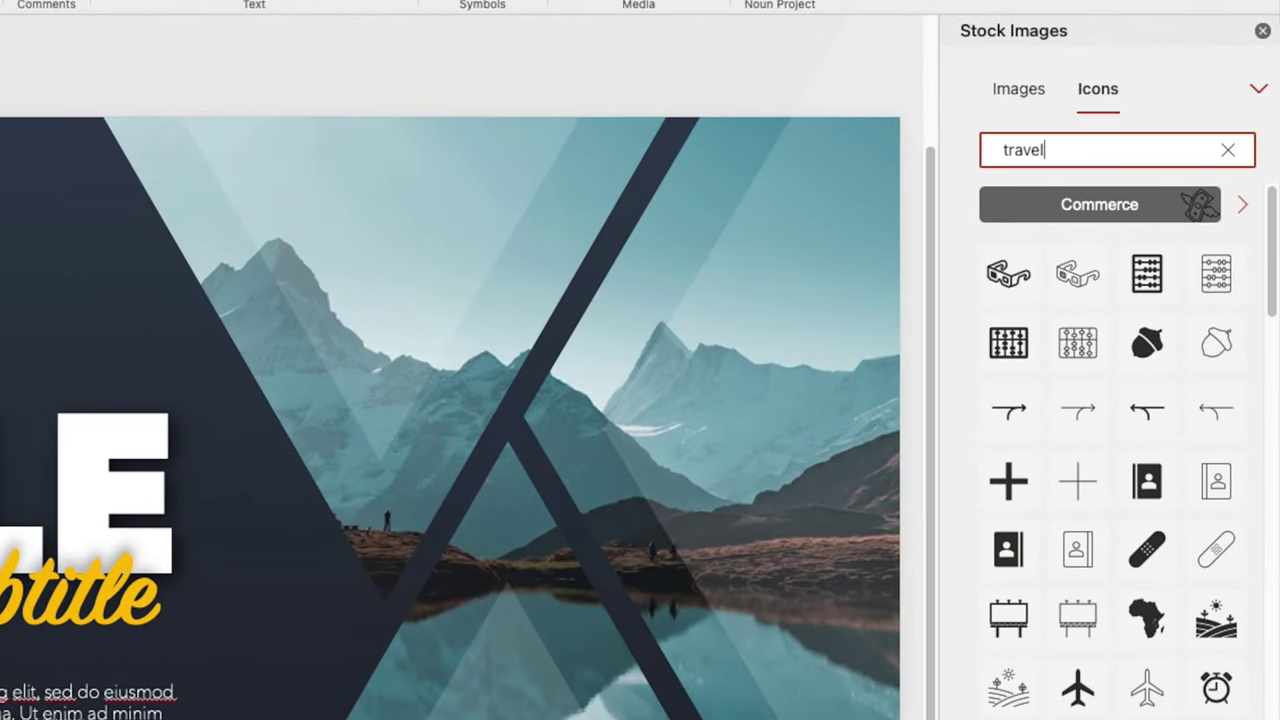
{"action": "left_click", "coordinate": [1012, 220]}
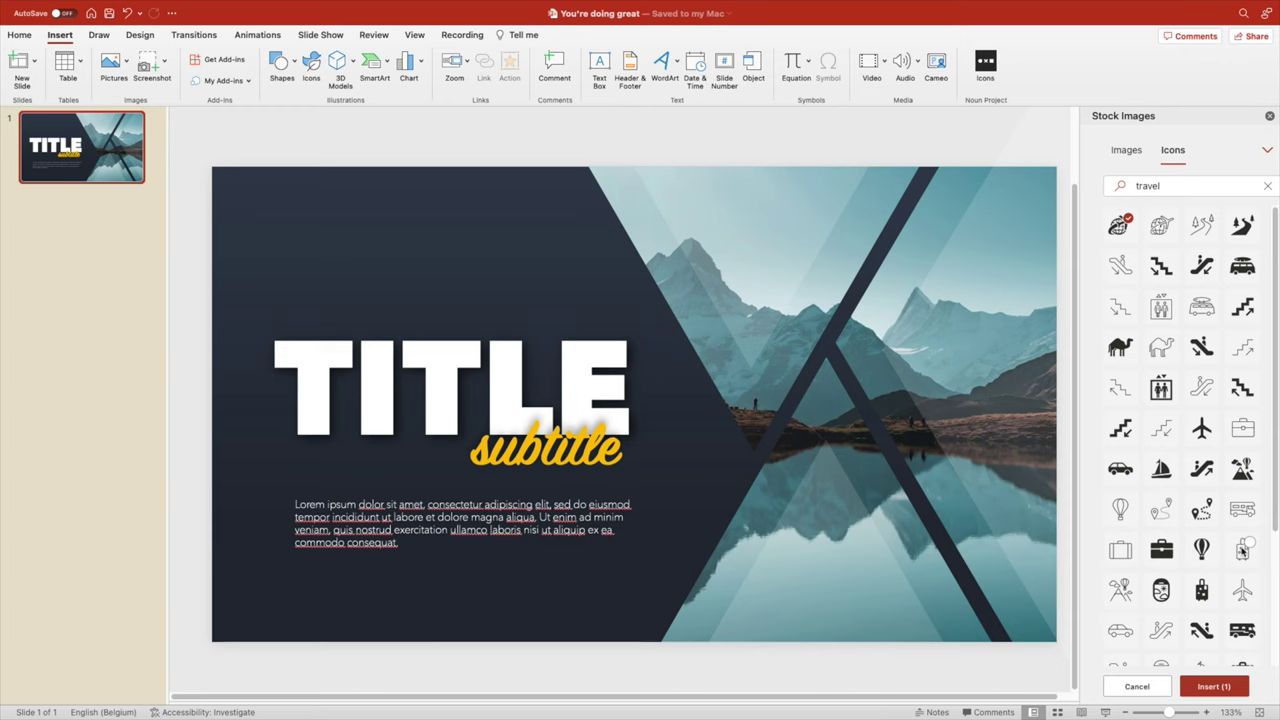
{"action": "left_click", "coordinate": [1228, 688]}
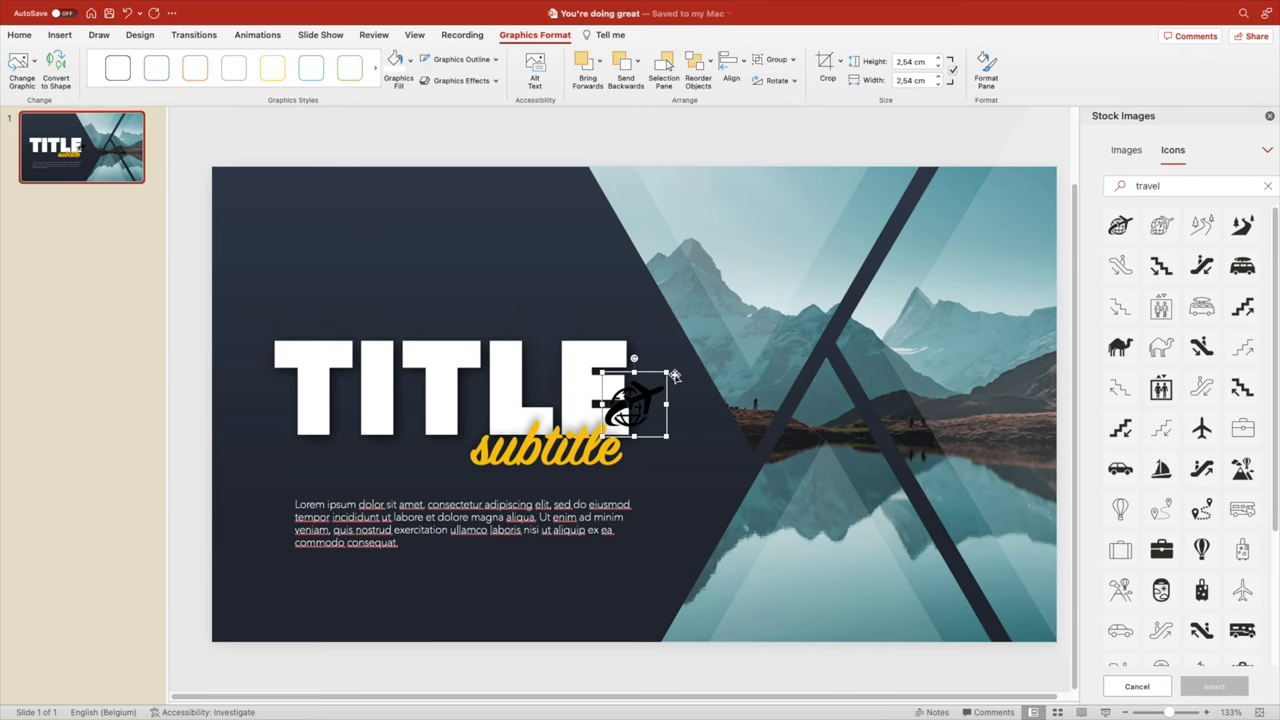
{"action": "left_click", "coordinate": [1268, 116]}
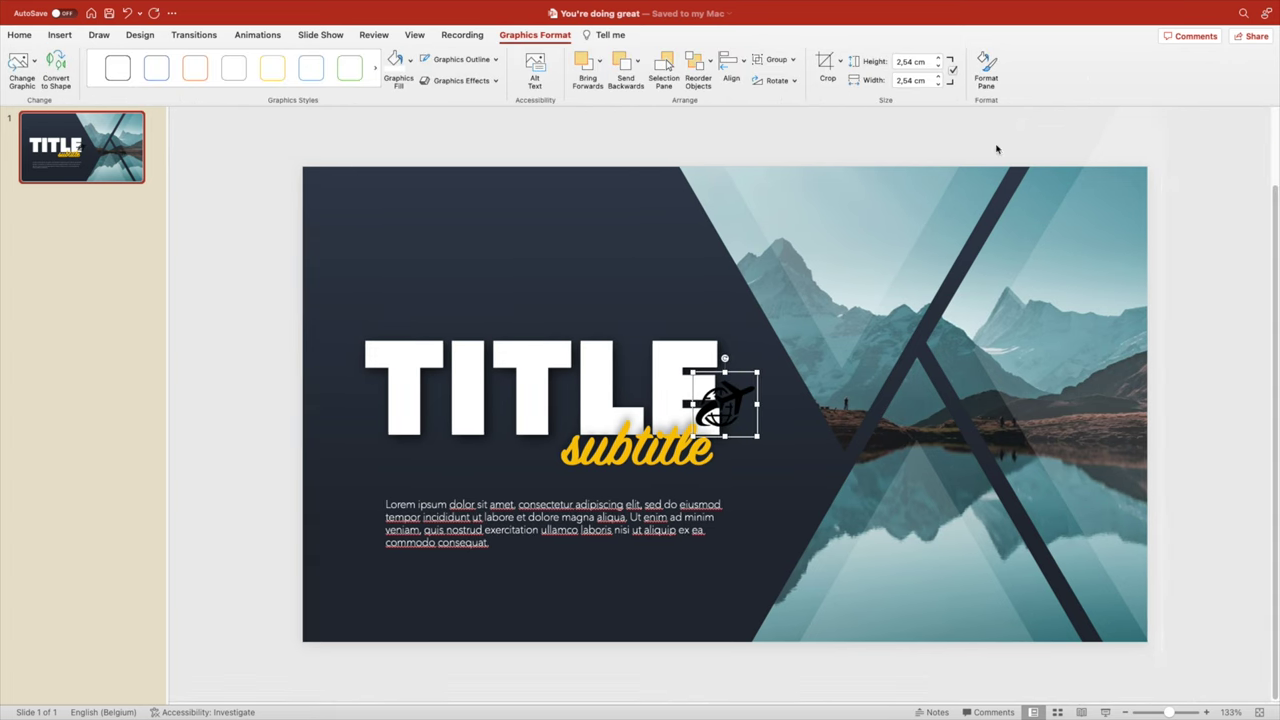
Make the icon white, shrink it to 3,57 × 3,57 cm and place it above TITLE.
{"action": "left_click", "coordinate": [398, 70]}
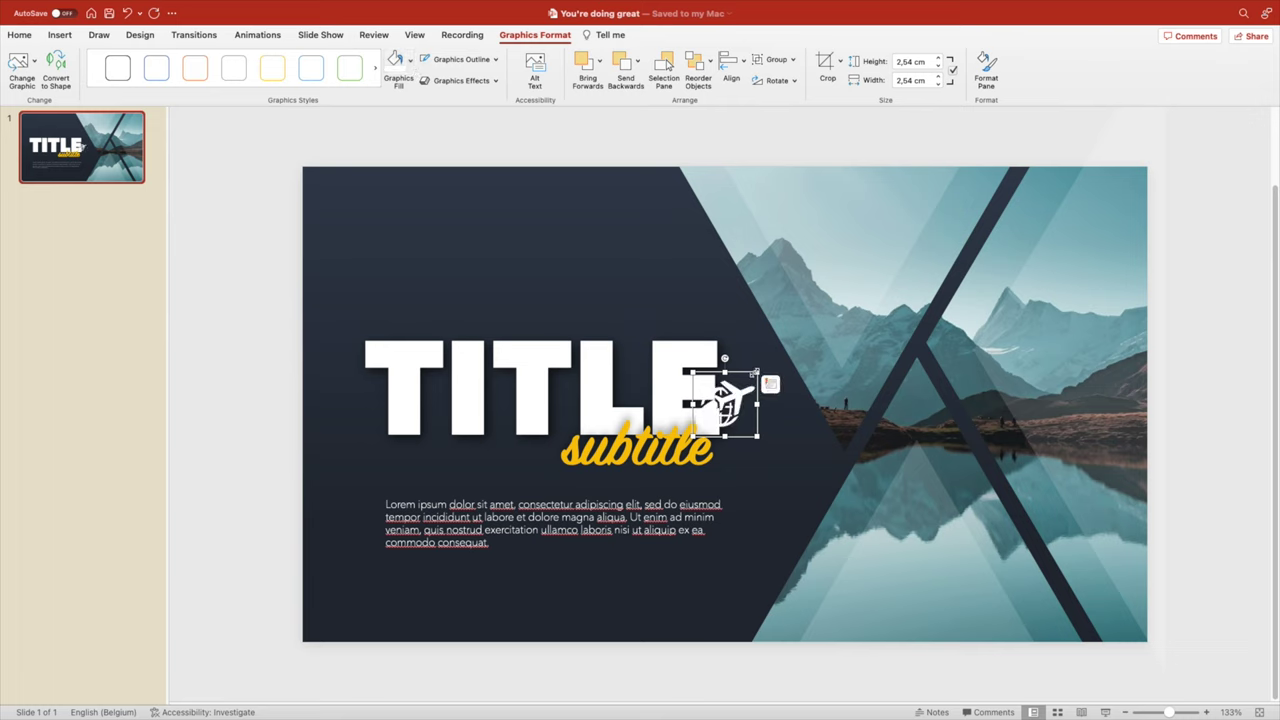
{"action": "left_click_drag", "start_coordinate": [755, 372], "coordinate": [463, 277]}
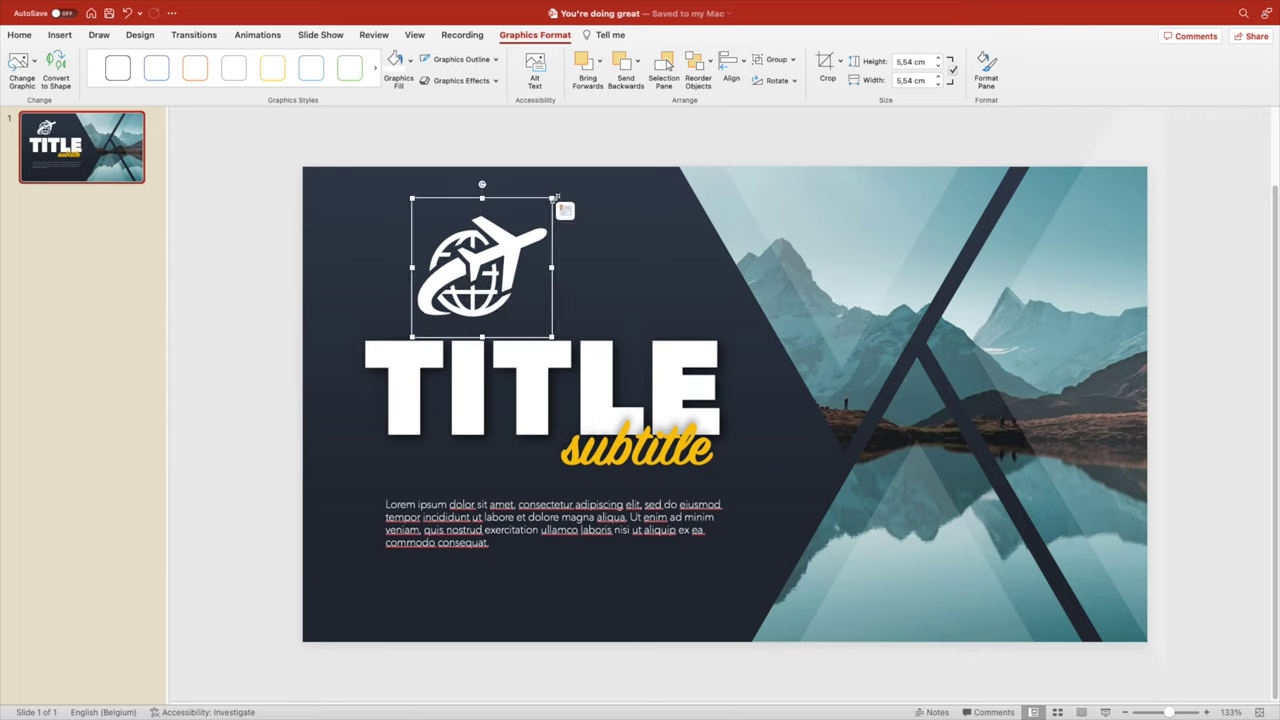
{"action": "left_click_drag", "start_coordinate": [557, 202], "coordinate": [523, 222]}
{"action": "left_click_drag", "start_coordinate": [476, 274], "coordinate": [470, 316]}
{"action": "left_click", "coordinate": [619, 320]}
{"action": "left_click", "coordinate": [582, 252]}
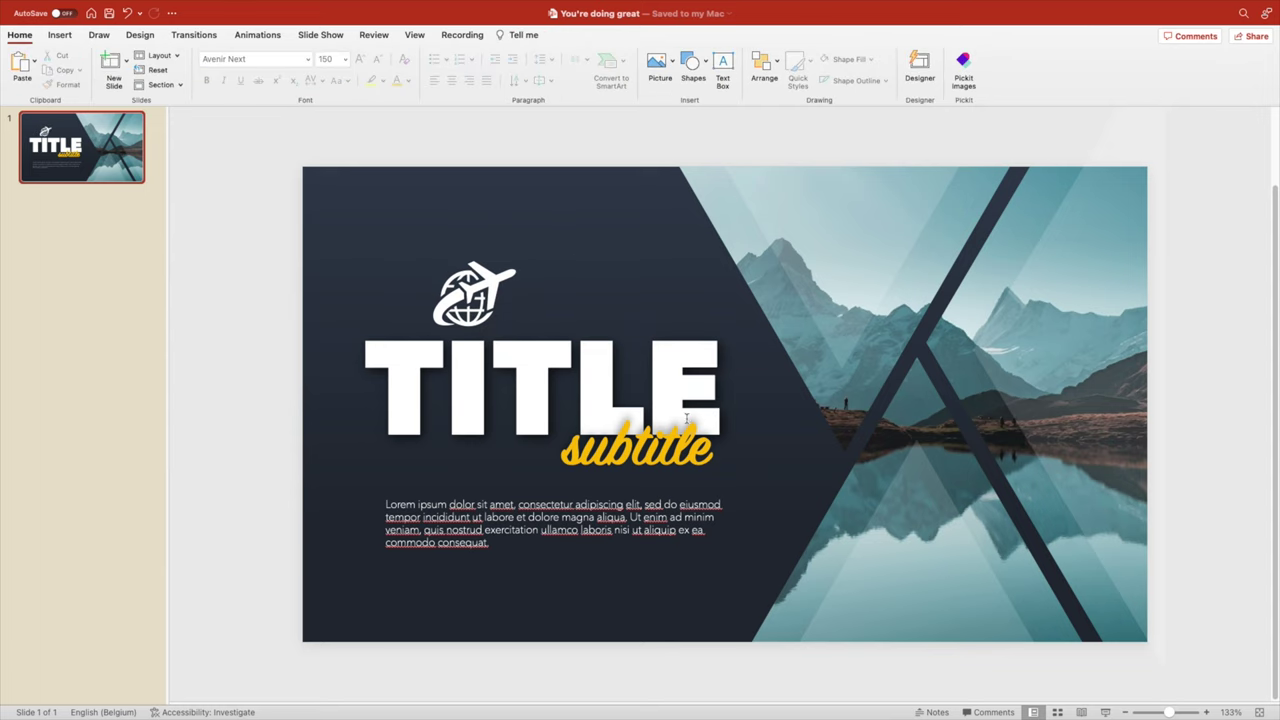
{"action": "left_click_drag", "start_coordinate": [468, 306], "coordinate": [468, 304]}
Set the travel icon's transparency to 90%.
{"action": "right_click", "coordinate": [486, 286]}
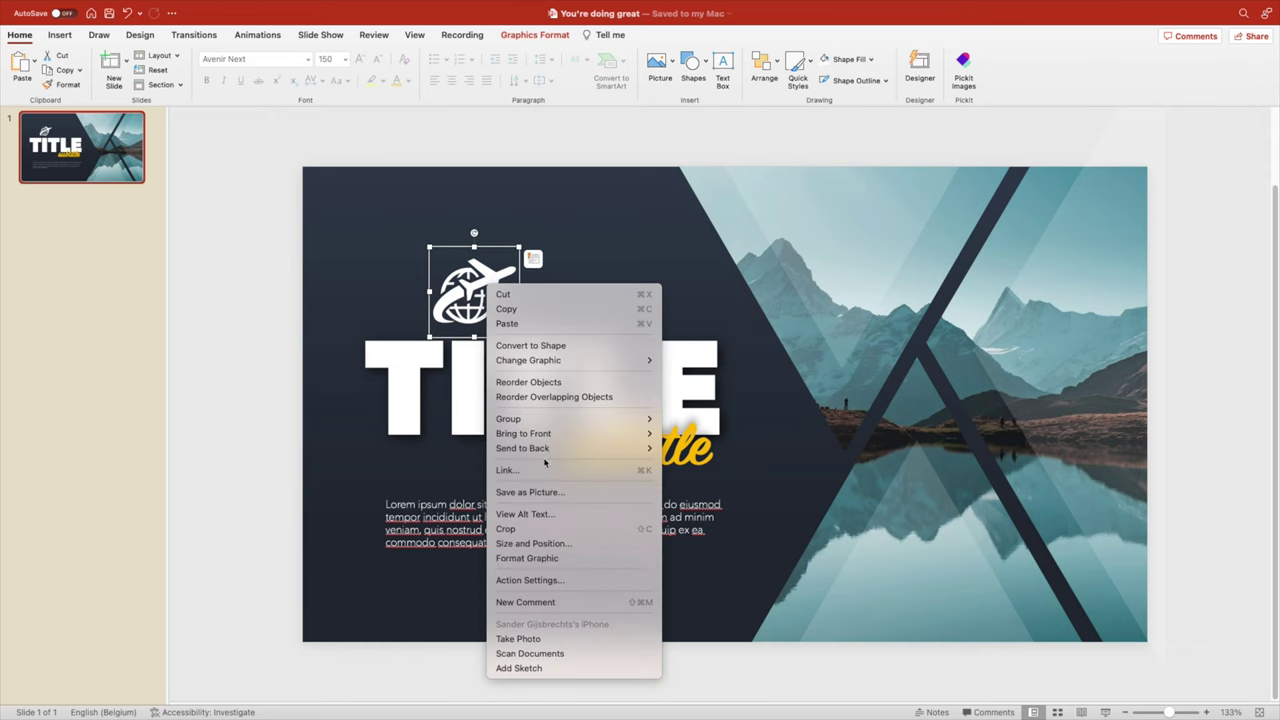
{"action": "left_click", "coordinate": [542, 566]}
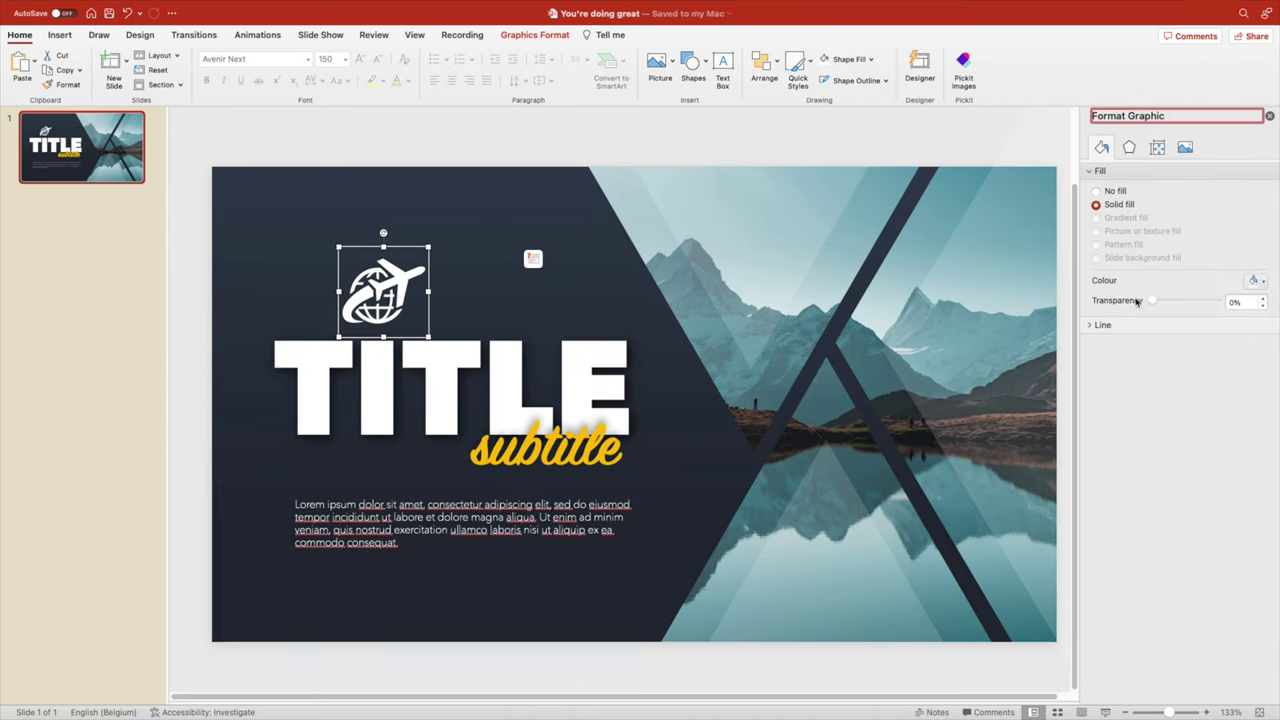
{"action": "left_click_drag", "start_coordinate": [1151, 303], "coordinate": [1211, 300]}
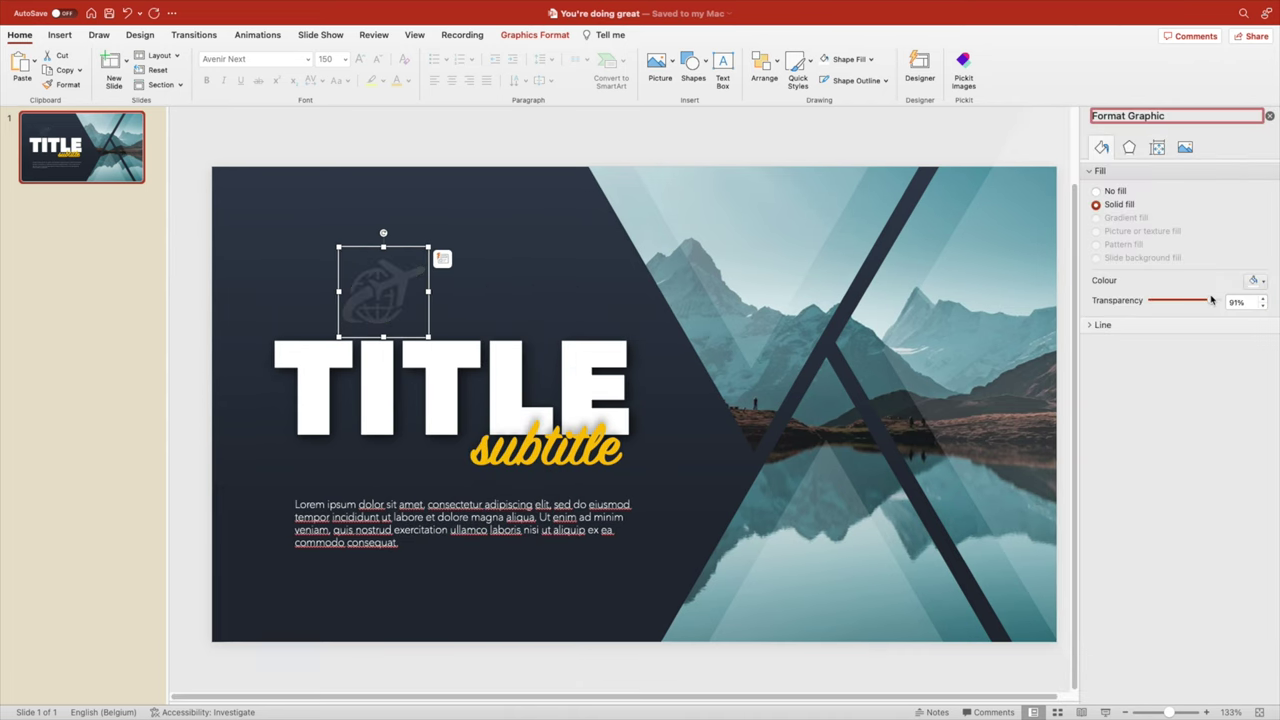
{"action": "left_click", "coordinate": [1262, 306]}
Enlarge the icon into a watermark bleeding off the slide's top-left corner behind TITLE.
{"action": "left_click", "coordinate": [455, 138]}
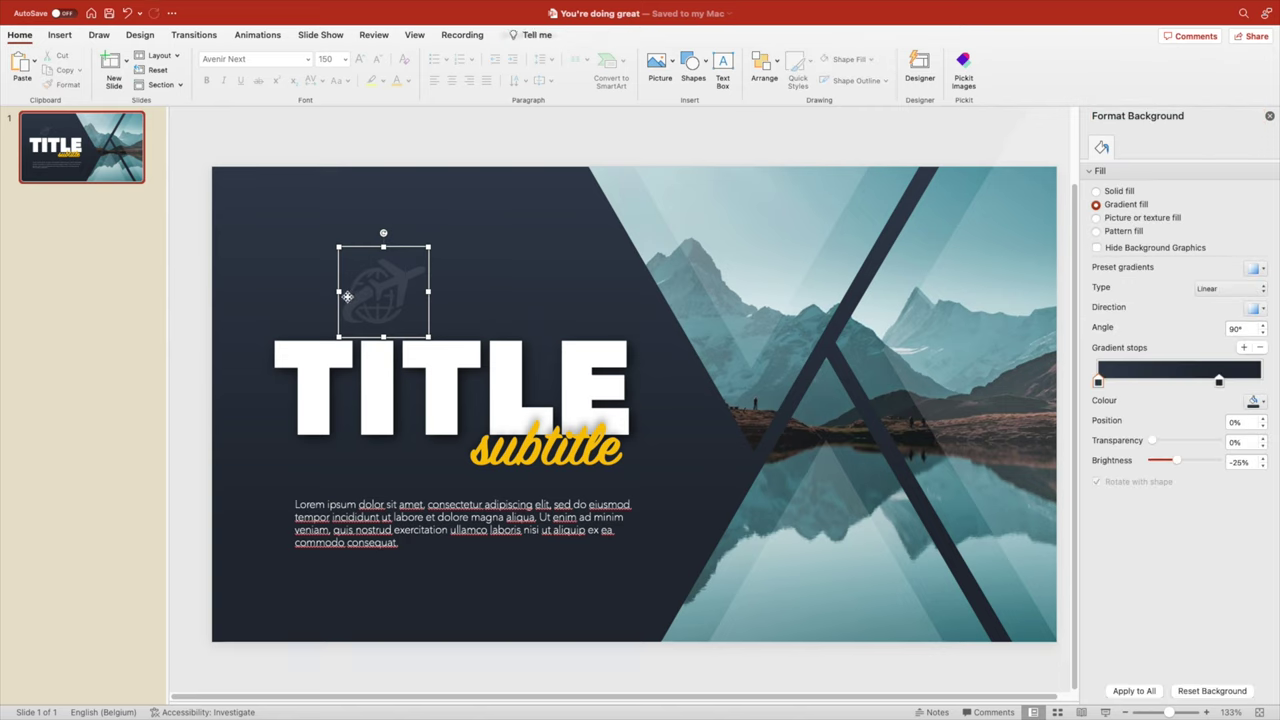
{"action": "left_click", "coordinate": [425, 252]}
{"action": "left_click_drag", "start_coordinate": [428, 247], "coordinate": [515, 216]}
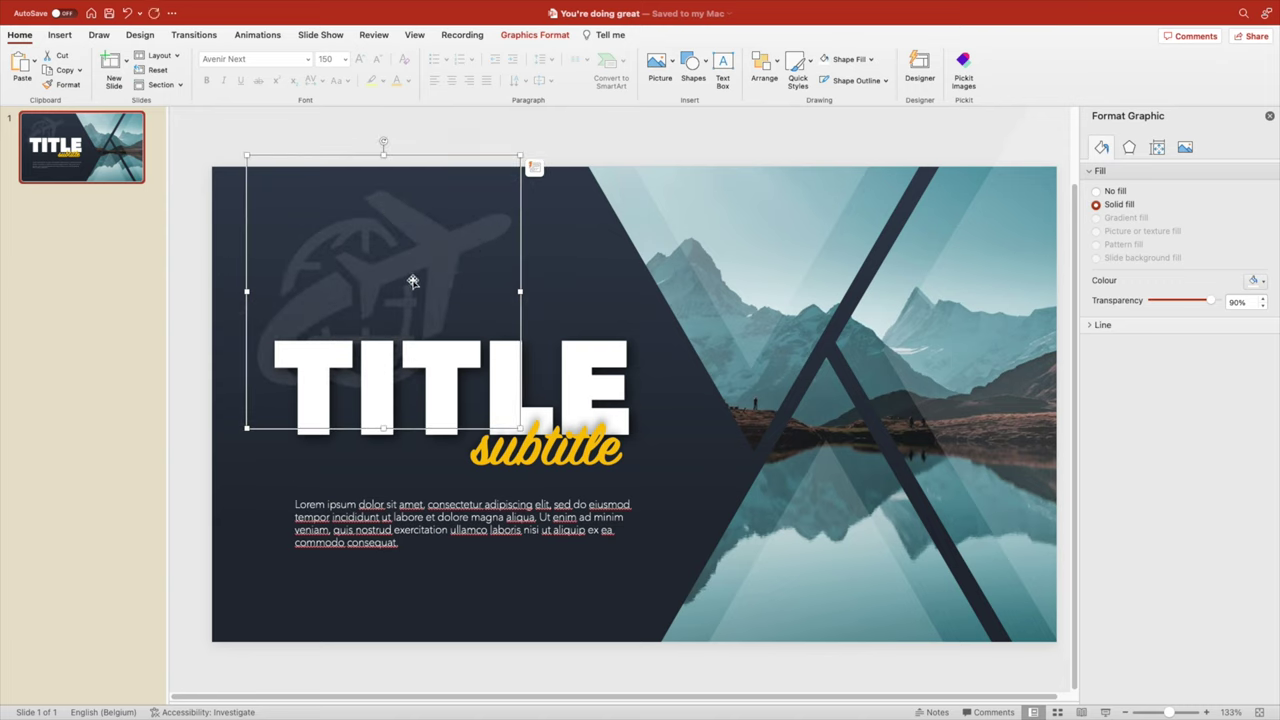
{"action": "left_click_drag", "start_coordinate": [413, 282], "coordinate": [357, 244]}
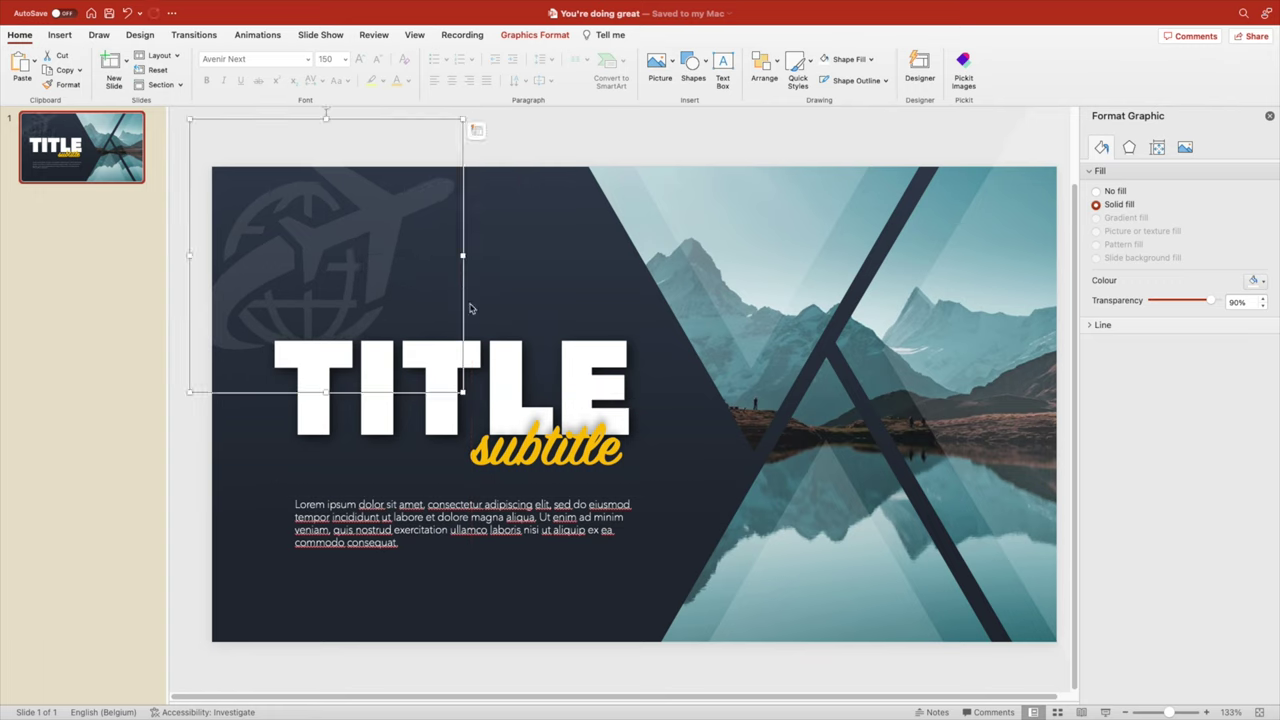
{"action": "left_click_drag", "start_coordinate": [463, 392], "coordinate": [527, 418]}
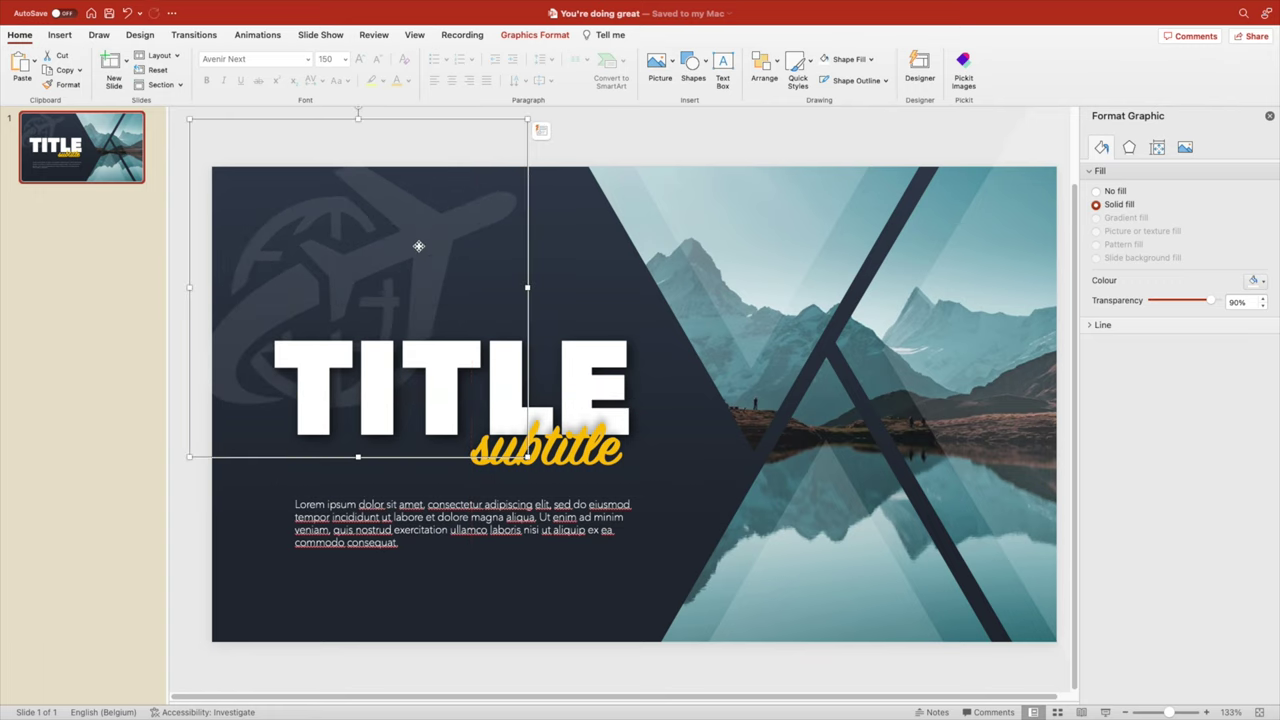
{"action": "left_click_drag", "start_coordinate": [419, 246], "coordinate": [416, 236]}
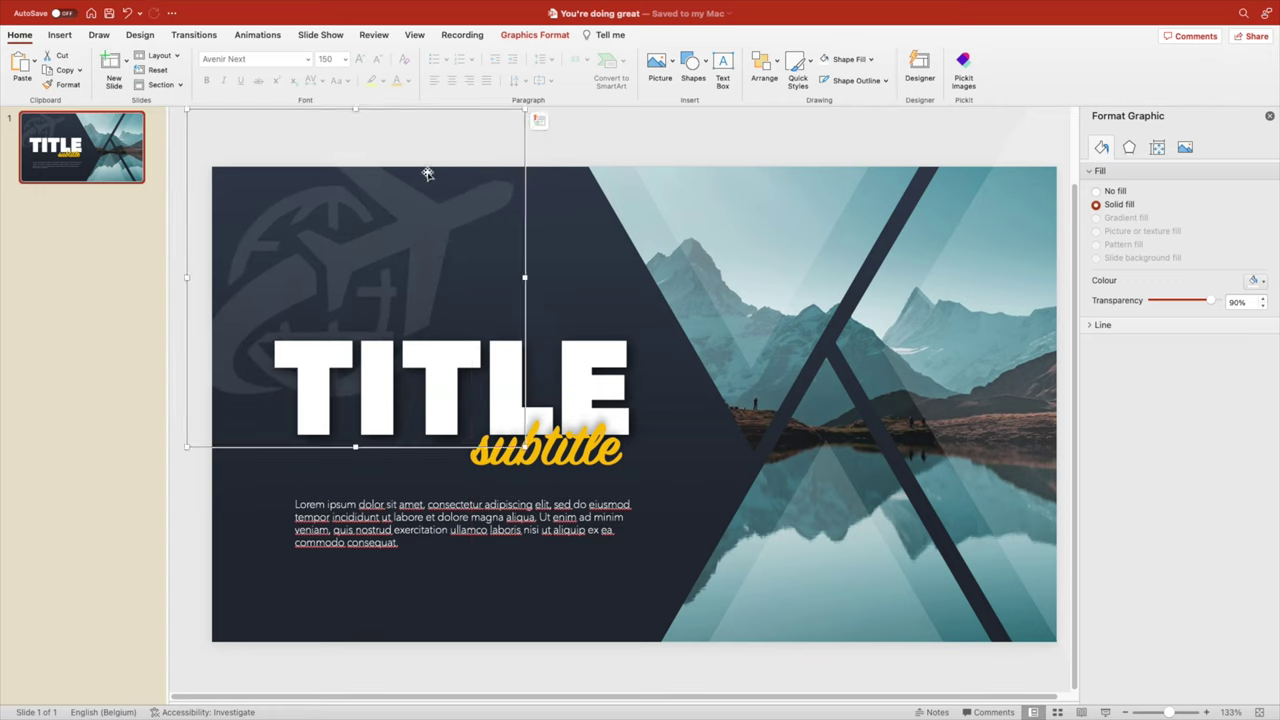
{"action": "left_click", "coordinate": [610, 153]}
{"action": "left_click", "coordinate": [1270, 116]}
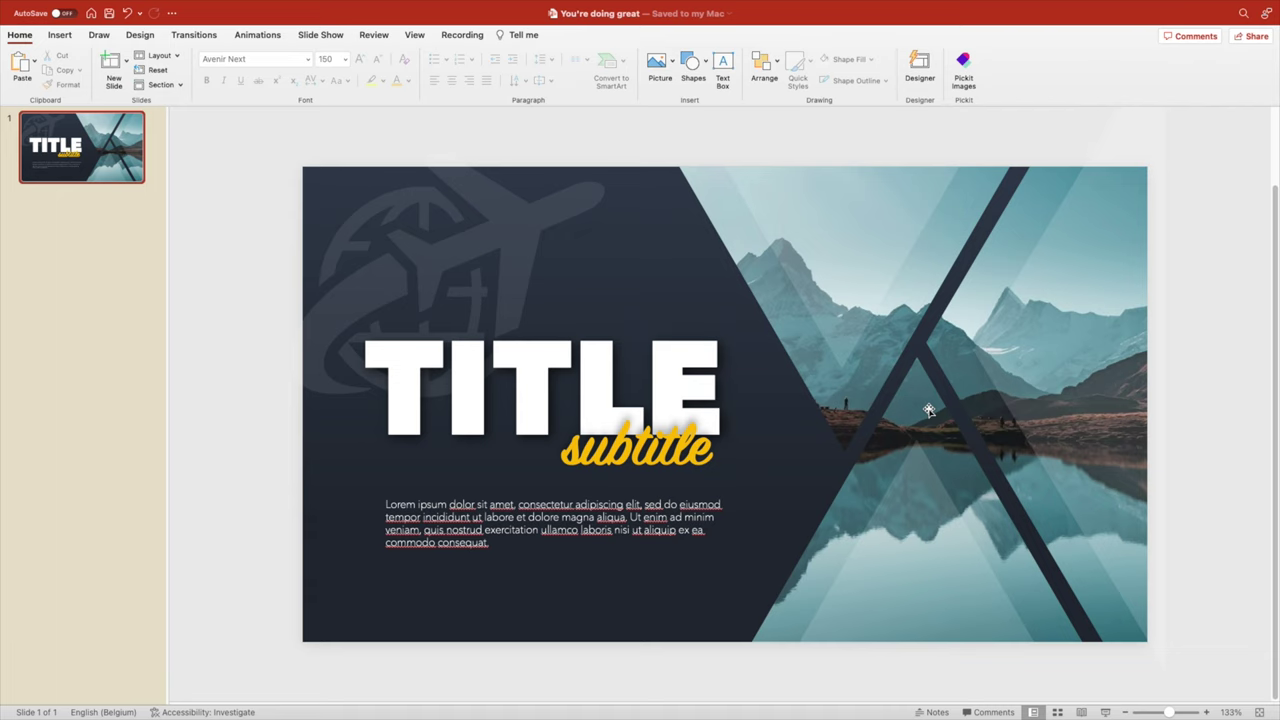
Add a new slide 2, delete its placeholders and give it a dark navy gradient background.
{"action": "right_click", "coordinate": [99, 198]}
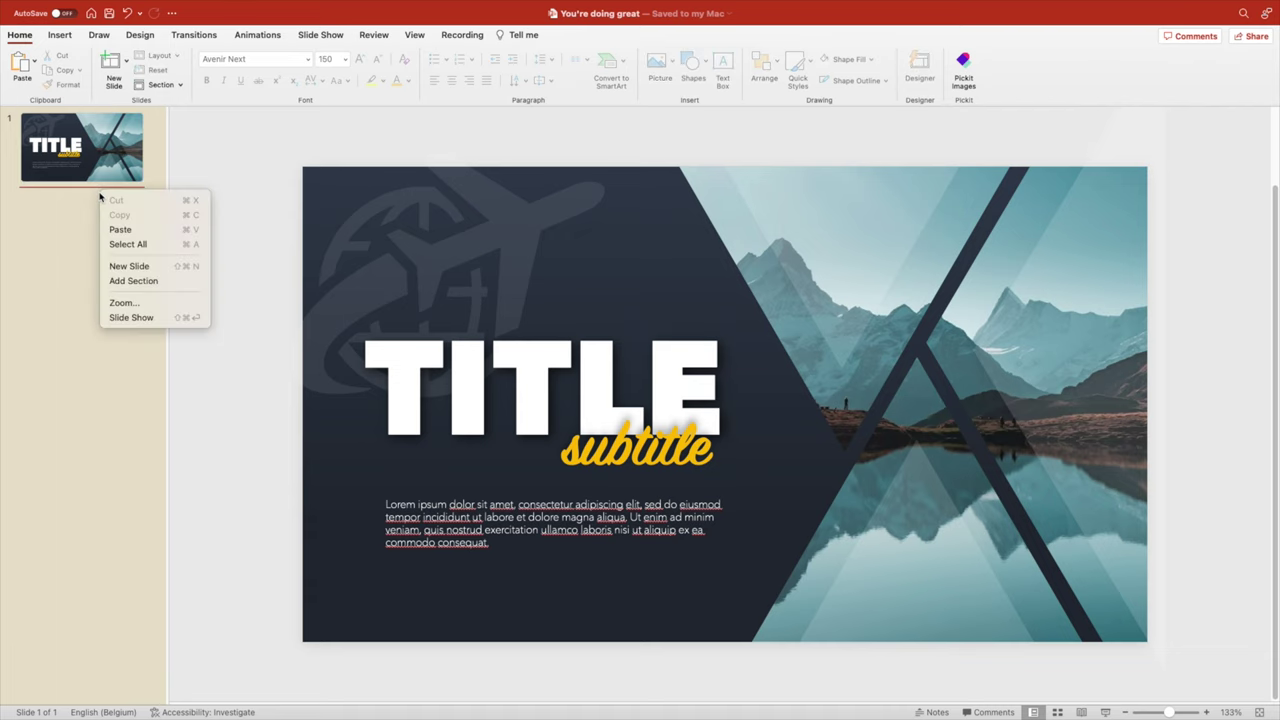
{"action": "left_click", "coordinate": [128, 264]}
{"action": "left_click_drag", "start_coordinate": [330, 166], "coordinate": [1096, 592]}
{"action": "key", "text": "Delete"}
{"action": "right_click", "coordinate": [695, 376]}
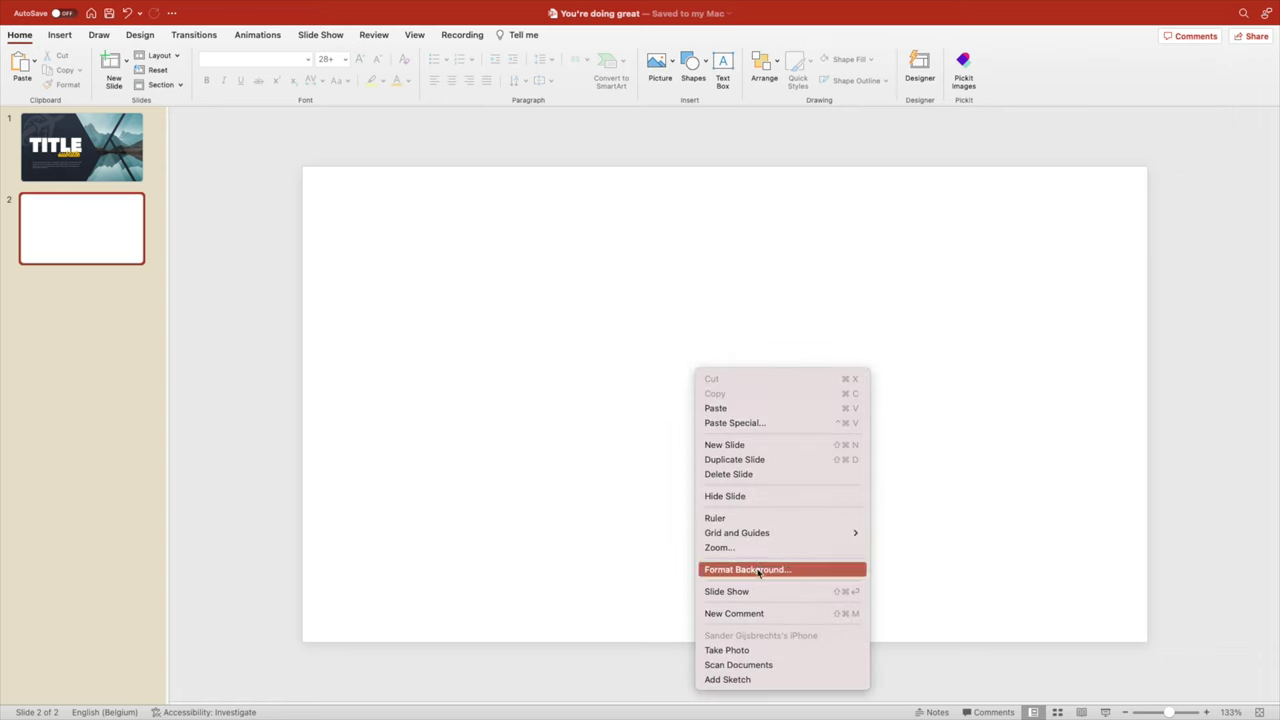
{"action": "left_click", "coordinate": [763, 570]}
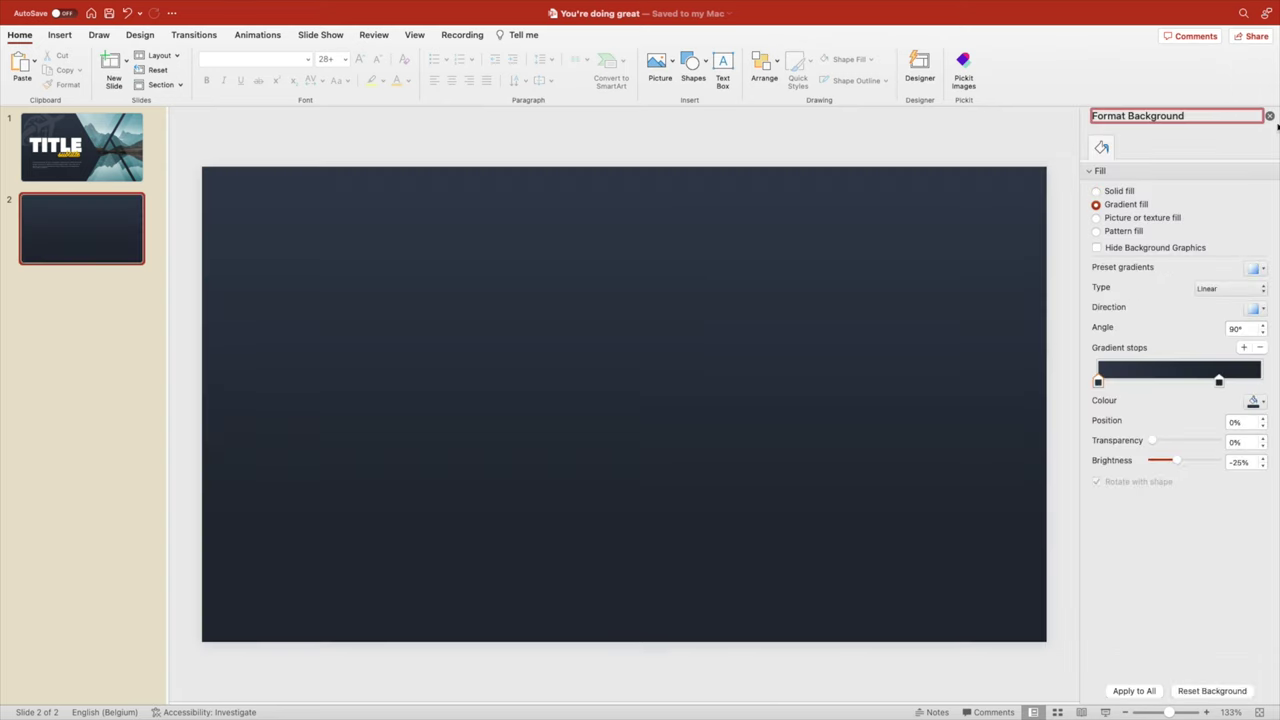
{"action": "left_click", "coordinate": [1270, 117]}
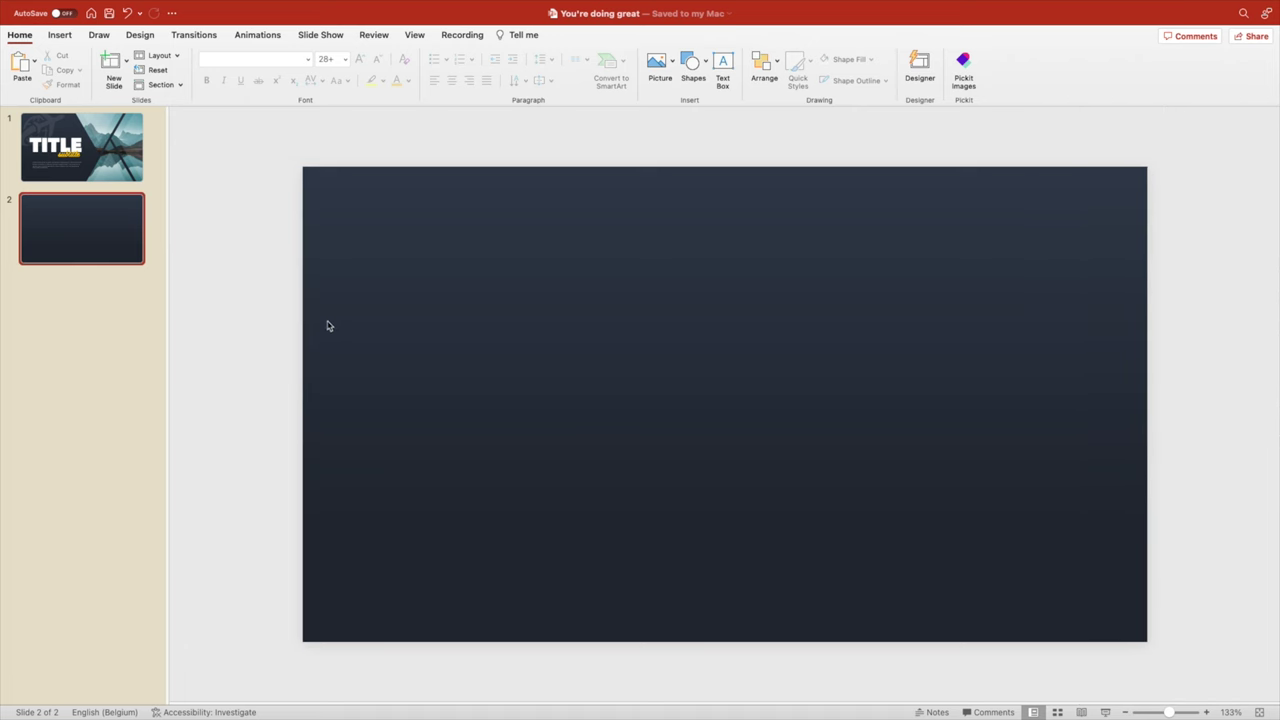
{"action": "left_click", "coordinate": [74, 160]}
Paste TITLE, subtitle and body text onto slide 2 and centre them horizontally.
{"action": "left_click", "coordinate": [646, 337]}
{"action": "left_click", "coordinate": [665, 457]}
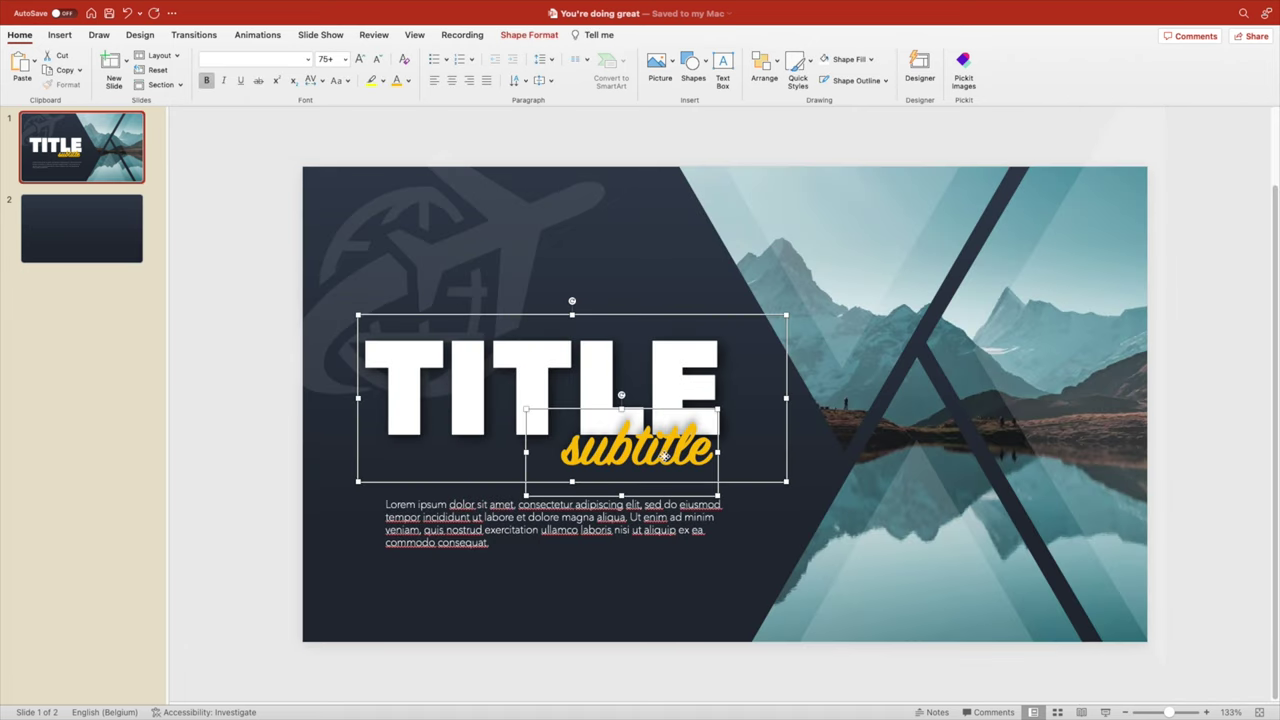
{"action": "left_click", "coordinate": [614, 527], "text": "shift"}
{"action": "left_click", "coordinate": [94, 248]}
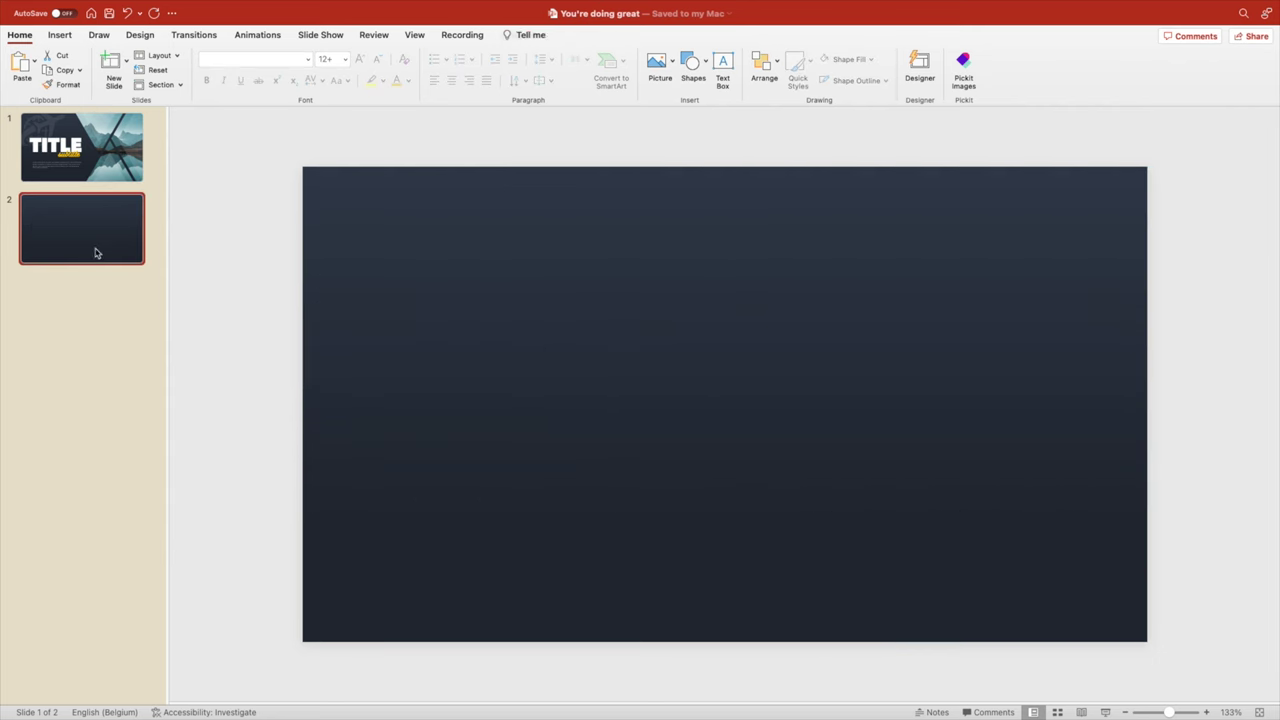
{"action": "key", "text": "cmd+v"}
{"action": "left_click_drag", "start_coordinate": [600, 380], "coordinate": [749, 317]}
{"action": "left_click", "coordinate": [763, 62]}
{"action": "left_click", "coordinate": [779, 99]}
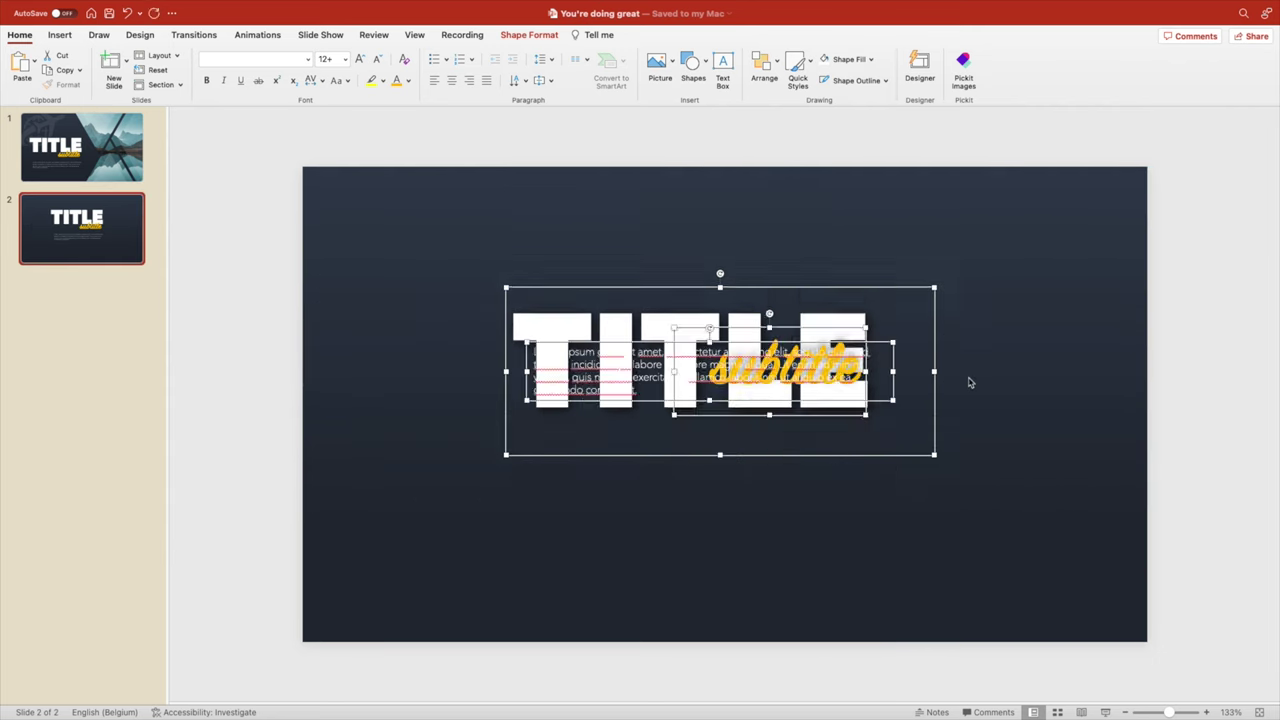
{"action": "left_click", "coordinate": [763, 62]}
{"action": "left_click", "coordinate": [986, 314]}
{"action": "left_click_drag", "start_coordinate": [782, 398], "coordinate": [722, 430]}
Justify the body text and paste a second copy of its paragraph below.
{"action": "left_click", "coordinate": [746, 432]}
{"action": "left_click", "coordinate": [486, 80]}
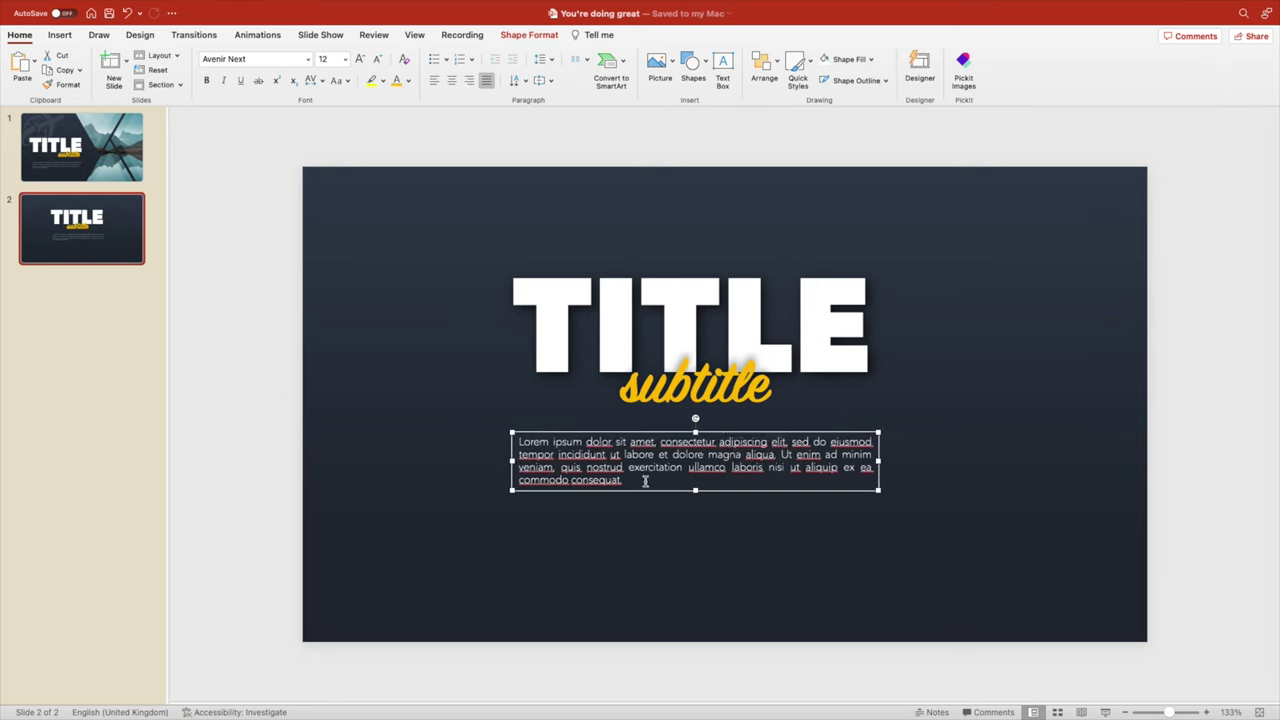
{"action": "key", "text": "super+a"}
{"action": "key", "text": "super+c"}
{"action": "left_click", "coordinate": [624, 480]}
{"action": "key", "text": "Return"}
{"action": "key", "text": "super+v"}
{"action": "left_click", "coordinate": [960, 451]}
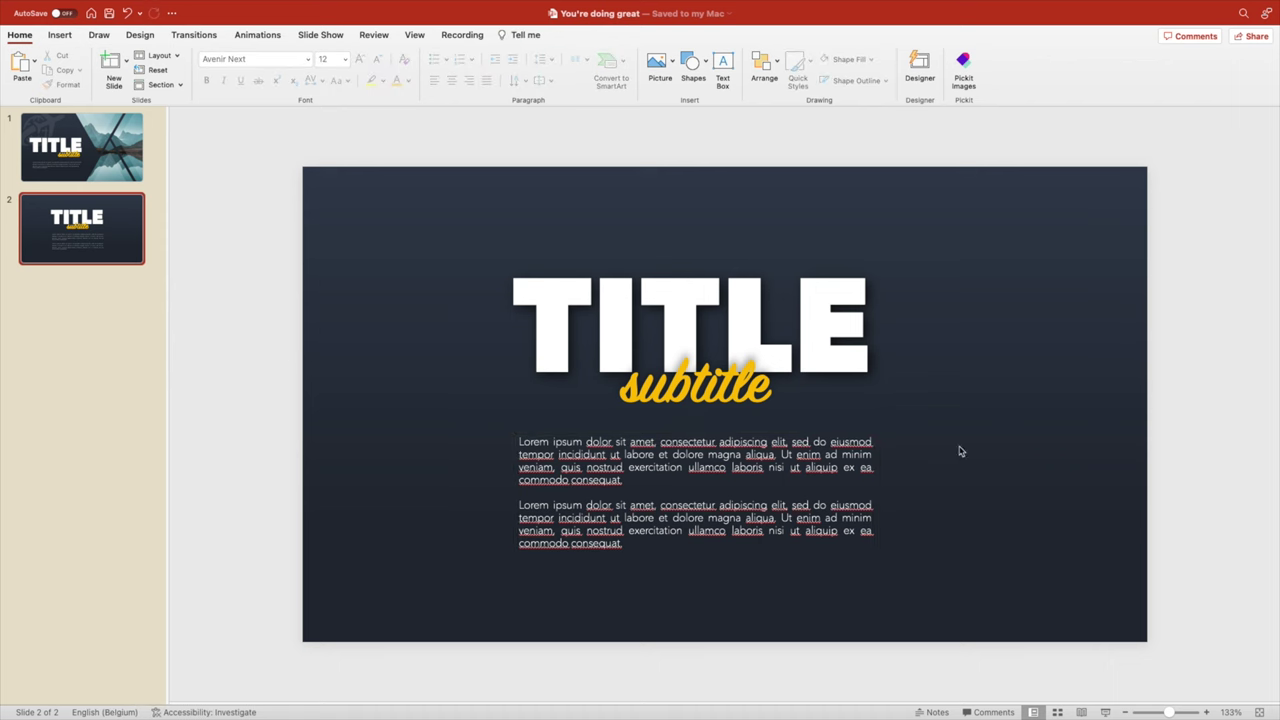
{"action": "left_click", "coordinate": [692, 65]}
Draw a large white triangle at the slide's lower right with 87% transparency.
{"action": "left_click", "coordinate": [731, 126]}
{"action": "left_click_drag", "start_coordinate": [951, 323], "coordinate": [1031, 578]}
{"action": "left_click", "coordinate": [392, 66]}
{"action": "right_click", "coordinate": [1006, 471]}
{"action": "left_click", "coordinate": [1086, 554]}
{"action": "left_click", "coordinate": [1245, 326]}
{"action": "type", "text": "87"}
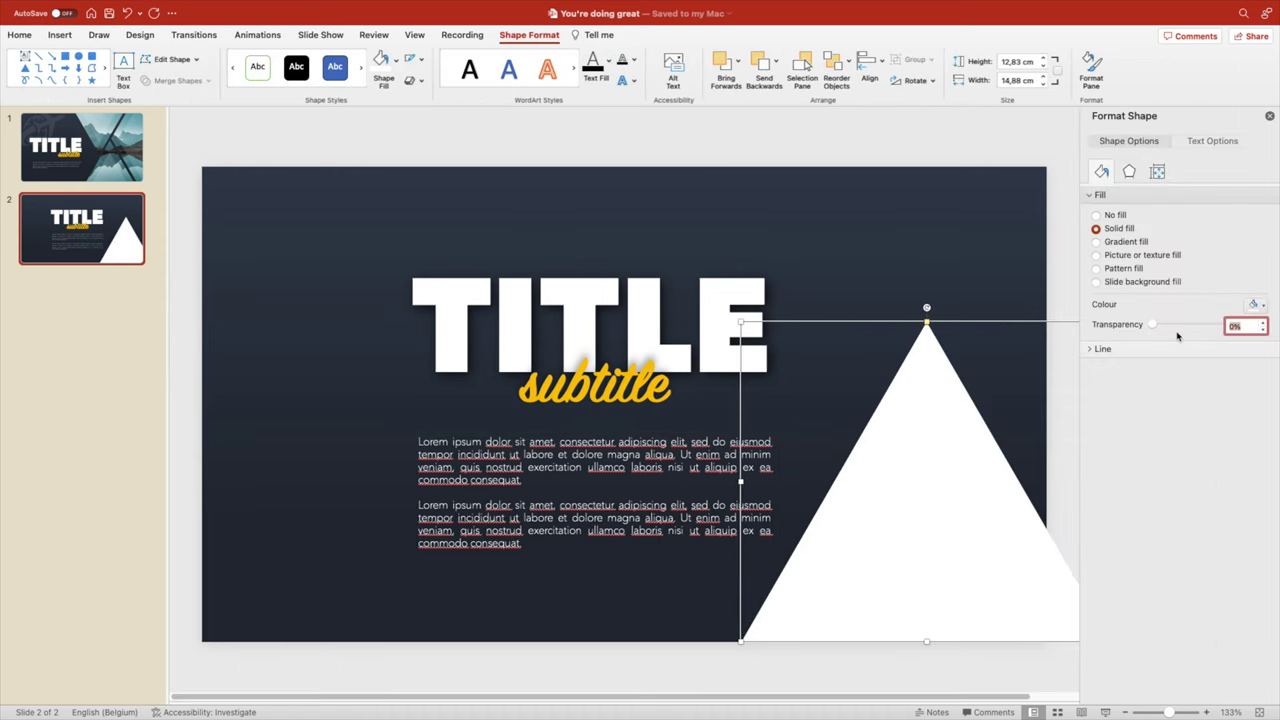
{"action": "key", "text": "Return"}
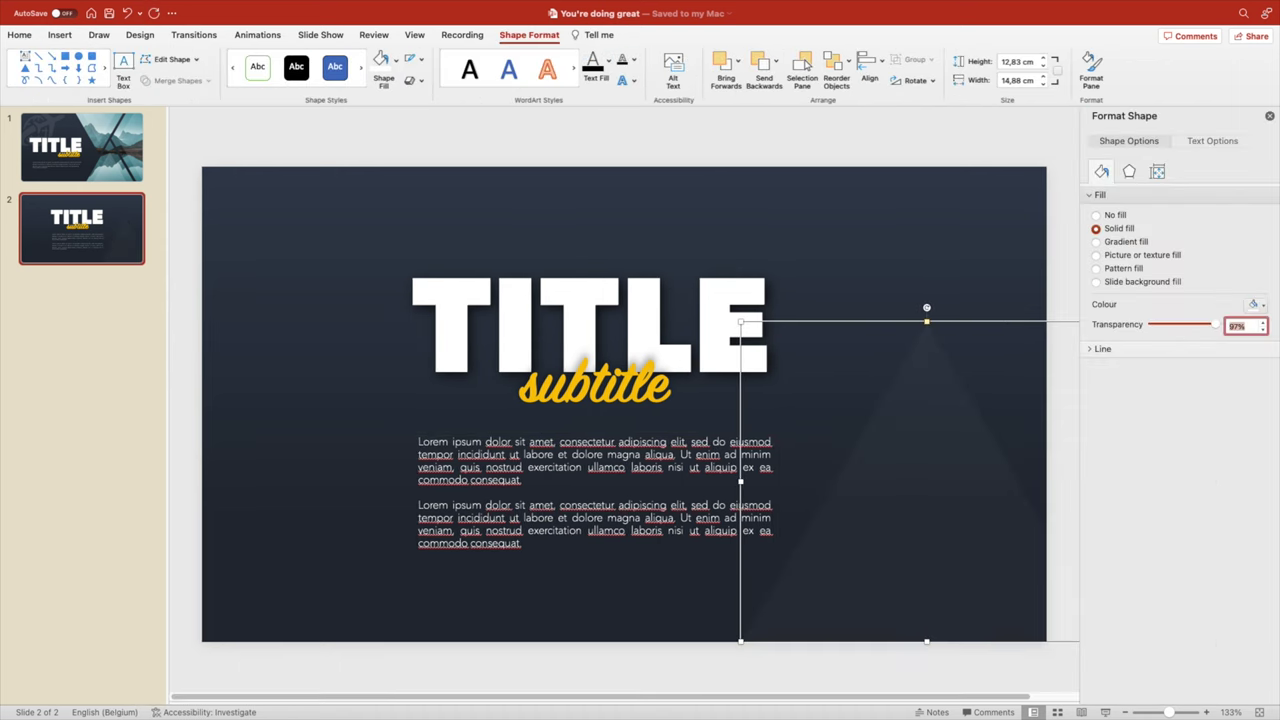
{"action": "left_click", "coordinate": [1269, 116]}
Copy the triangle to the slide's left edge and resize it to the slide's height.
{"action": "left_click_drag", "start_coordinate": [1077, 523], "coordinate": [446, 303]}
{"action": "left_click", "coordinate": [469, 566]}
{"action": "scroll", "coordinate": [469, 566], "scroll_direction": "down", "scroll_amount": 3}
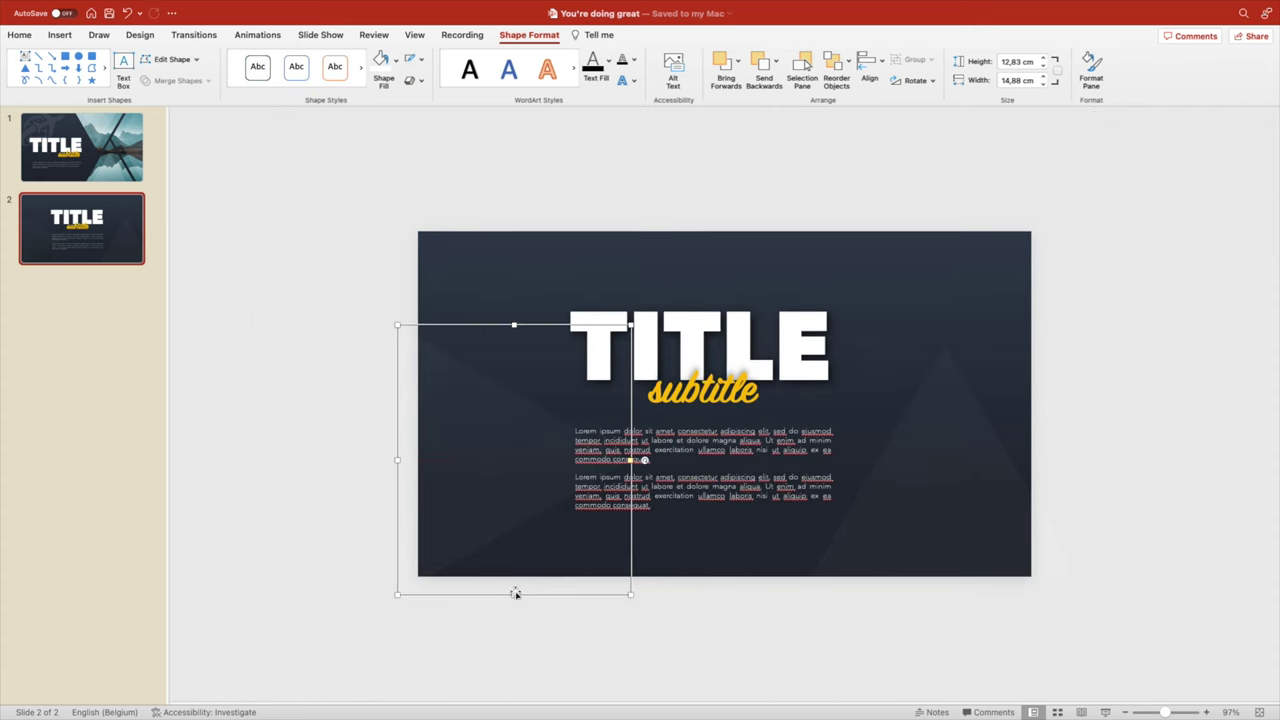
{"action": "left_click_drag", "start_coordinate": [515, 594], "coordinate": [423, 694]}
{"action": "left_click_drag", "start_coordinate": [303, 391], "coordinate": [422, 386]}
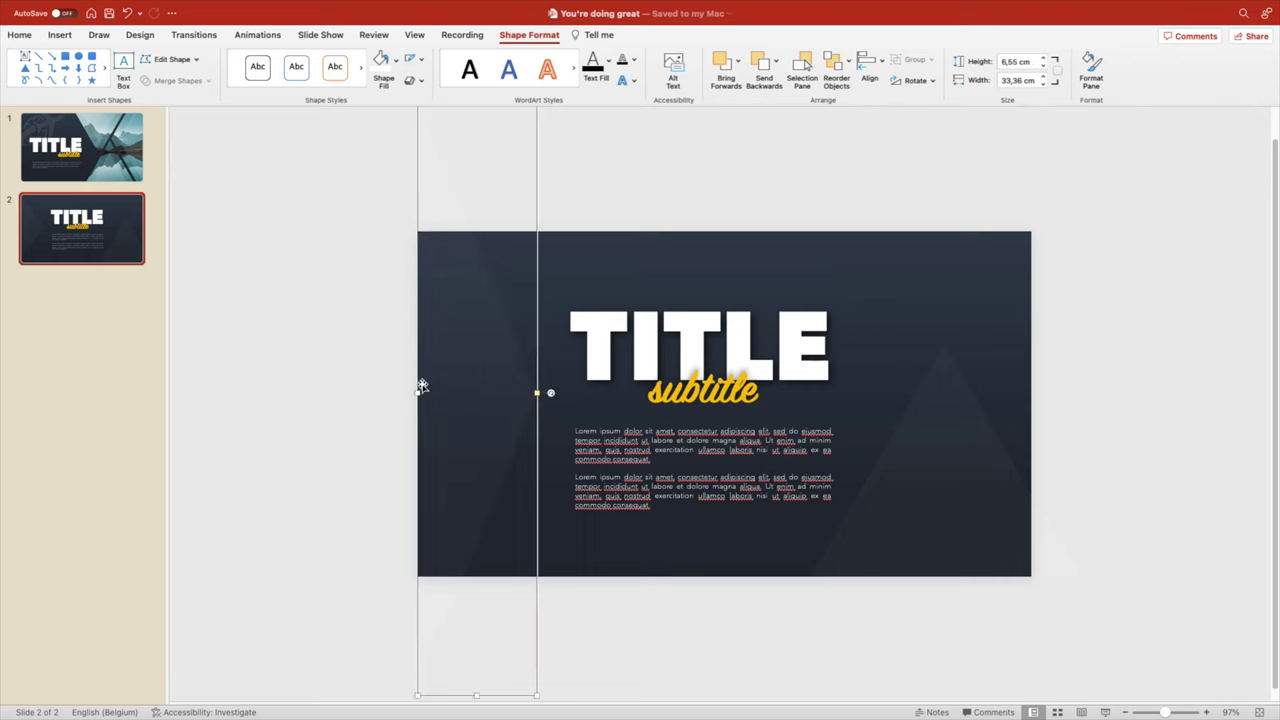
{"action": "scroll", "coordinate": [422, 386], "scroll_direction": "down", "scroll_amount": 2}
{"action": "left_click_drag", "start_coordinate": [515, 152], "coordinate": [513, 256]}
{"action": "left_click", "coordinate": [811, 586]}
{"action": "scroll", "coordinate": [811, 586], "scroll_direction": "up", "scroll_amount": 3}
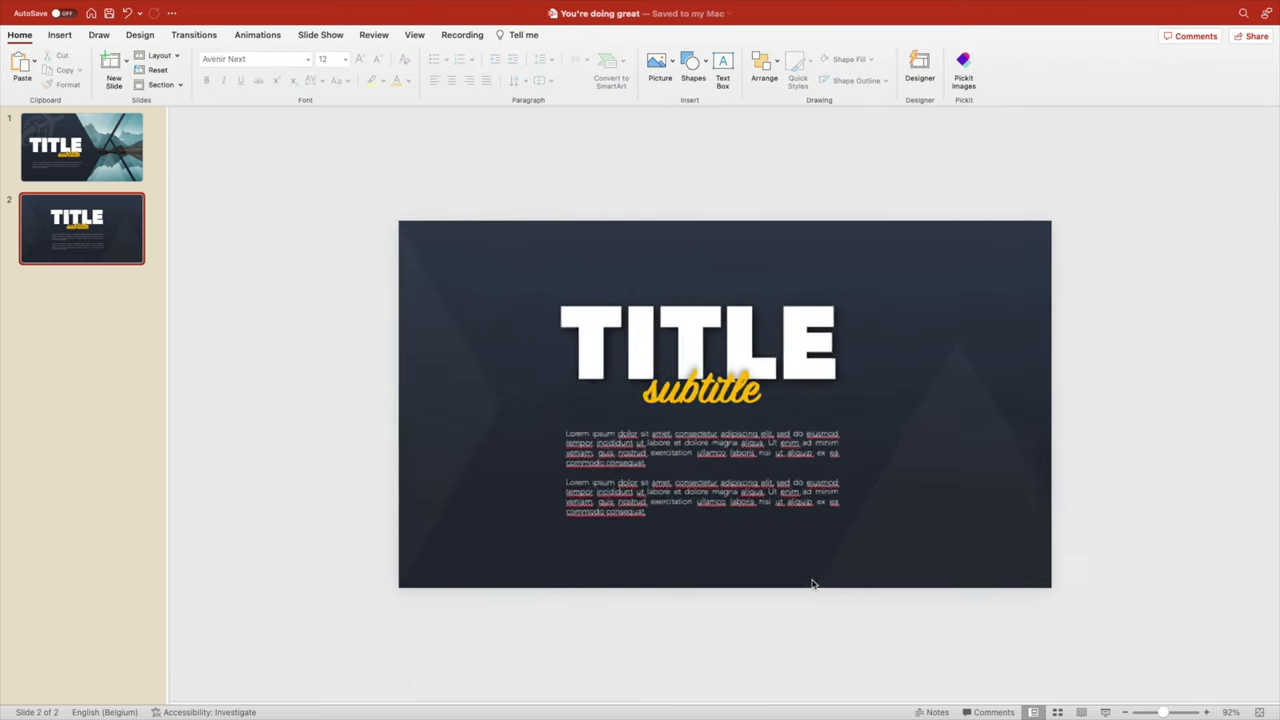
Shrink and centre the title, move the subtitle up at size 66, and shift the body text.
{"action": "left_click", "coordinate": [640, 310]}
{"action": "left_click", "coordinate": [377, 59]}
{"action": "left_click", "coordinate": [452, 80]}
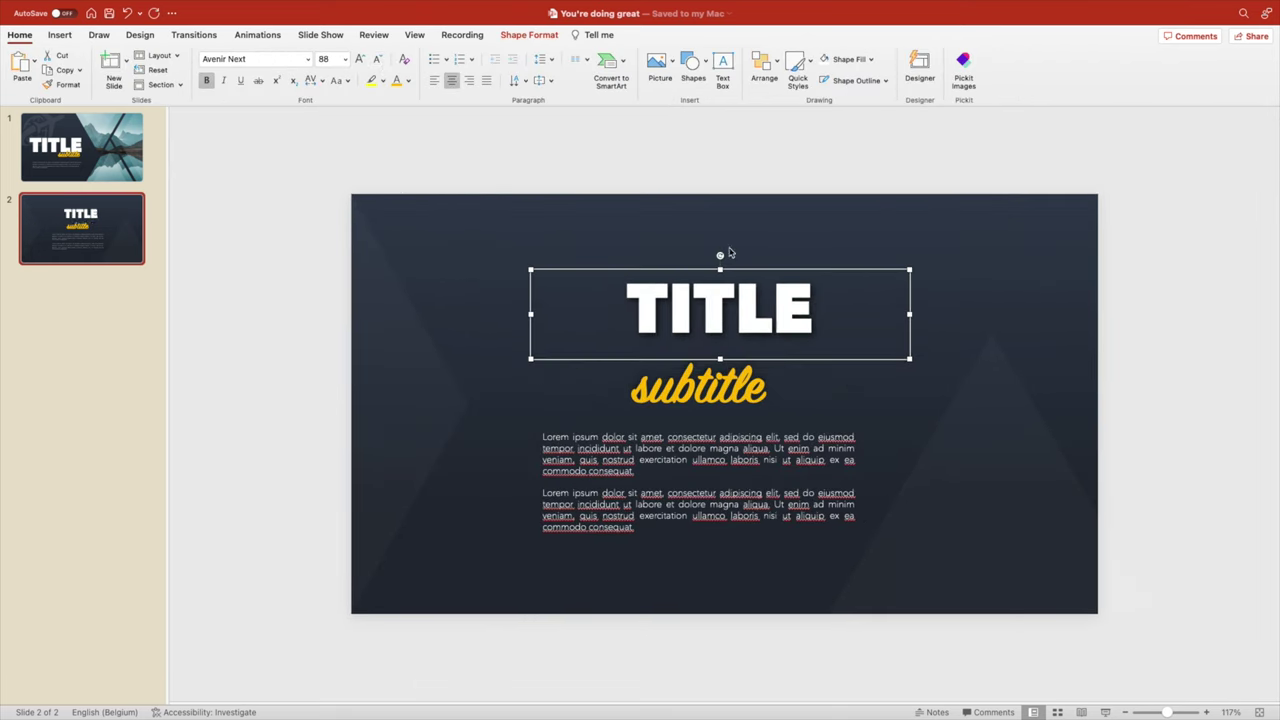
{"action": "left_click", "coordinate": [737, 352]}
{"action": "left_click_drag", "start_coordinate": [737, 352], "coordinate": [766, 294]}
{"action": "left_click", "coordinate": [377, 59]}
{"action": "left_click_drag", "start_coordinate": [732, 450], "coordinate": [758, 401]}
Widen the left triangle to 7.3 cm.
{"action": "left_click", "coordinate": [460, 405]}
{"action": "left_click_drag", "start_coordinate": [477, 409], "coordinate": [508, 614]}
{"action": "key", "text": "Escape"}
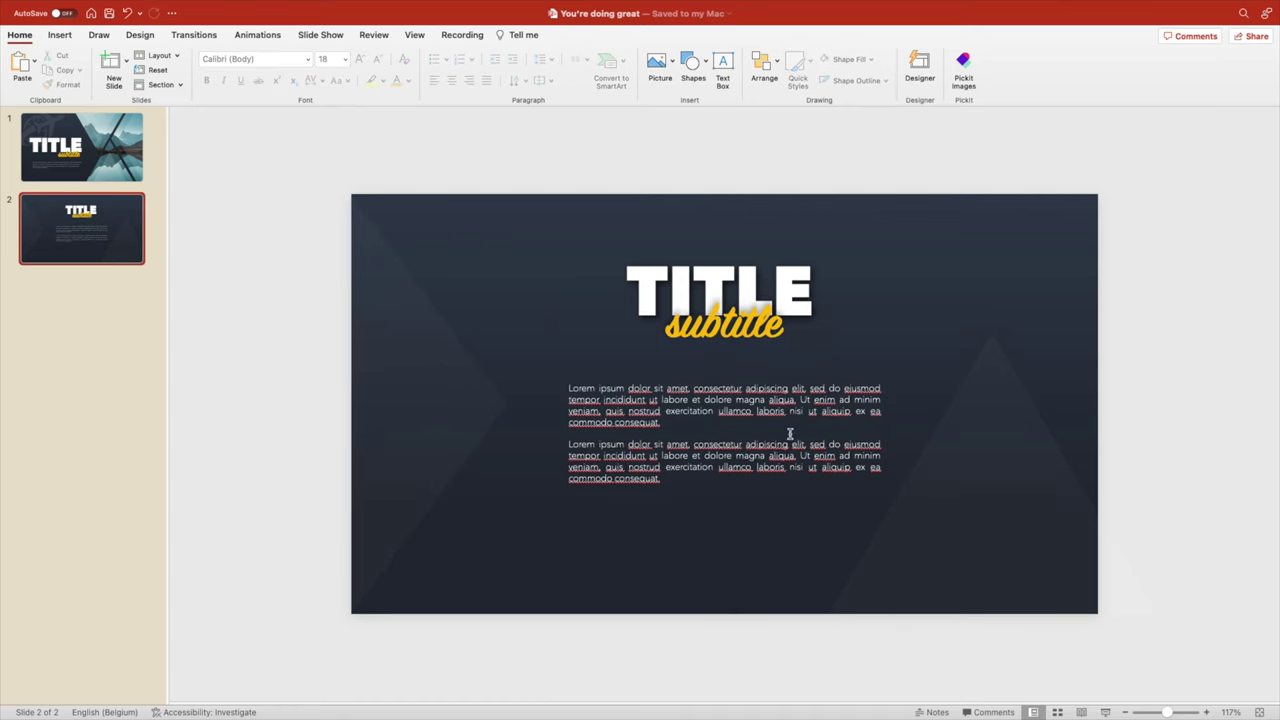
Give slide 2 a Push transition with a 1.75-second duration.
{"action": "left_click", "coordinate": [200, 35]}
{"action": "left_click", "coordinate": [268, 67]}
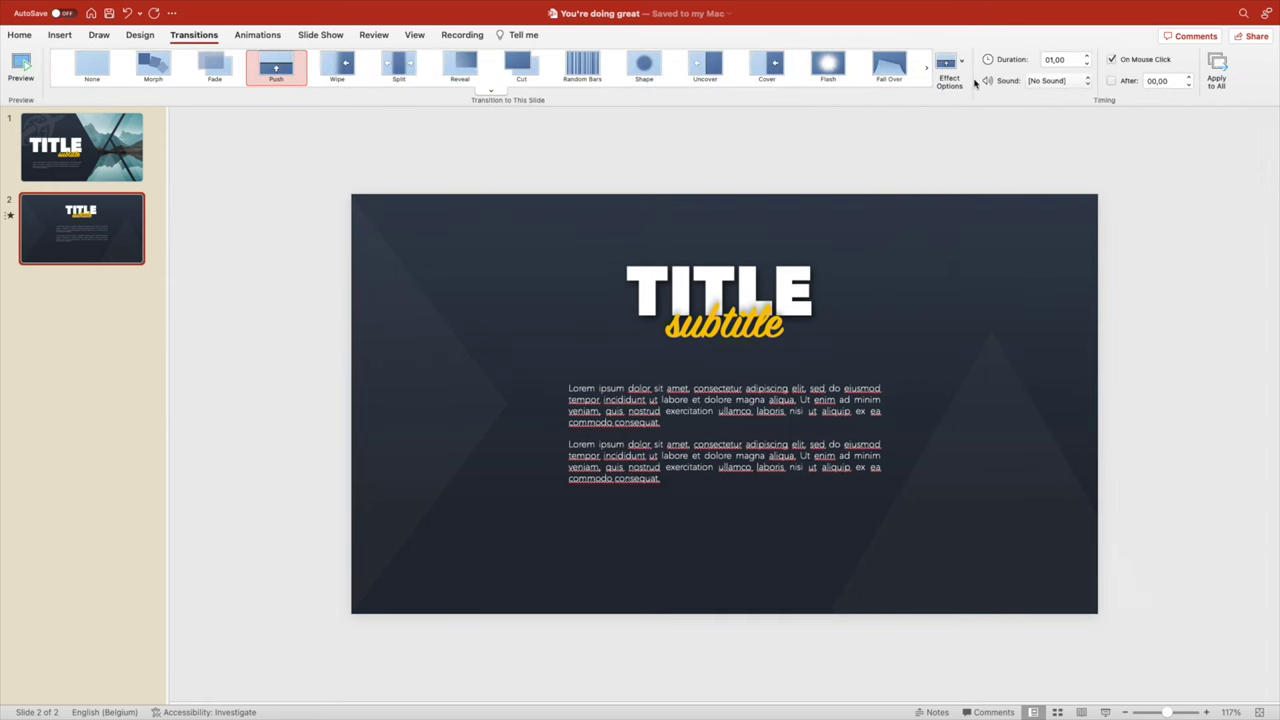
{"action": "left_click", "coordinate": [1087, 56]}
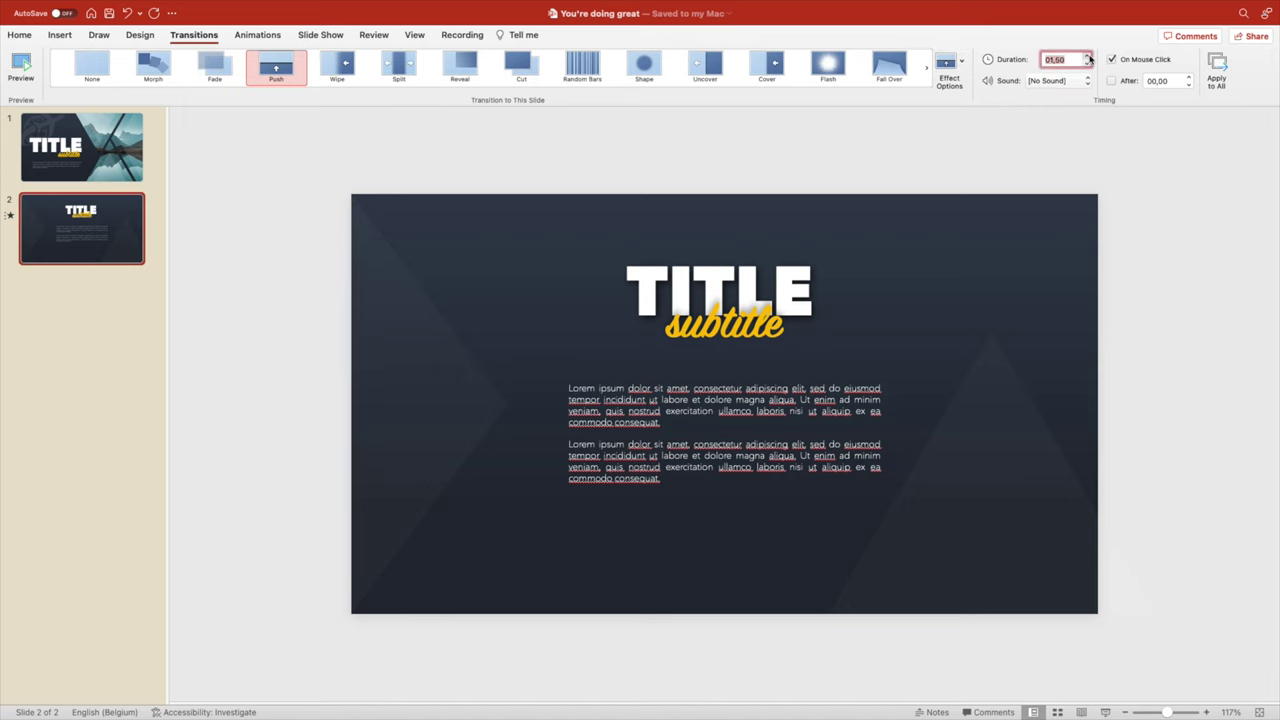
{"action": "left_click", "coordinate": [1087, 56]}
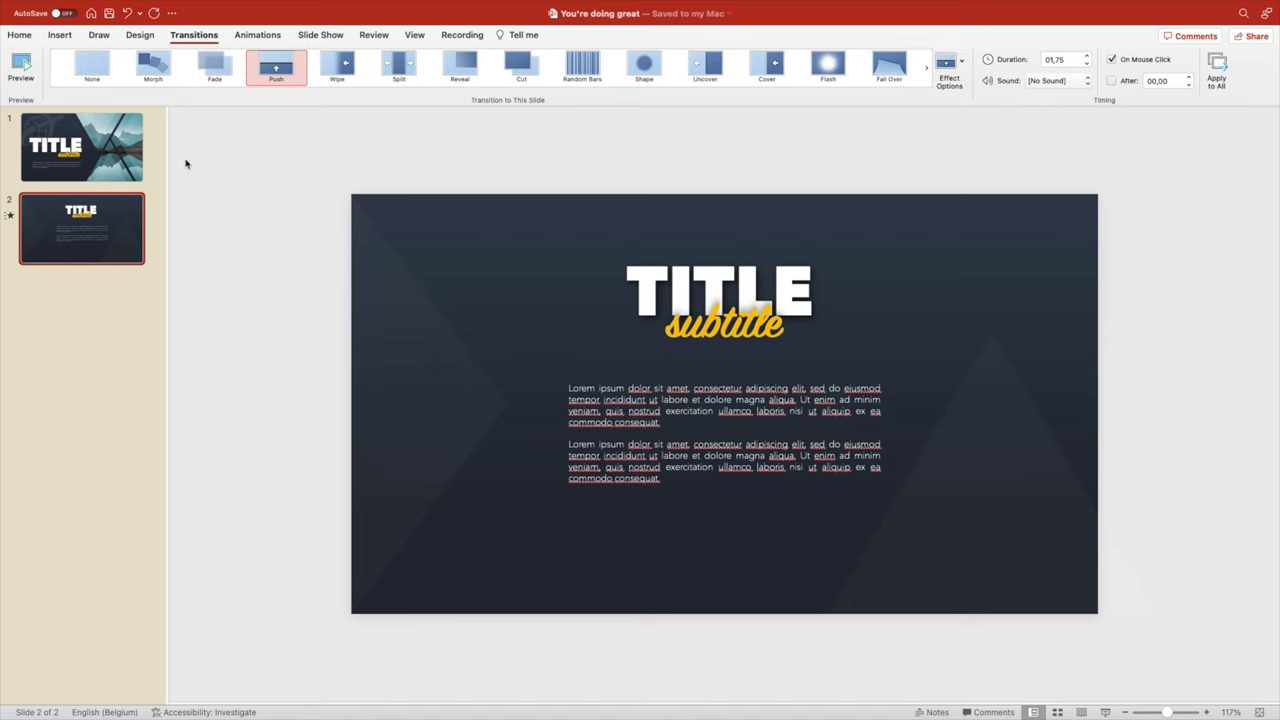
{"action": "left_click", "coordinate": [106, 164]}
{"action": "left_click", "coordinate": [15, 37]}
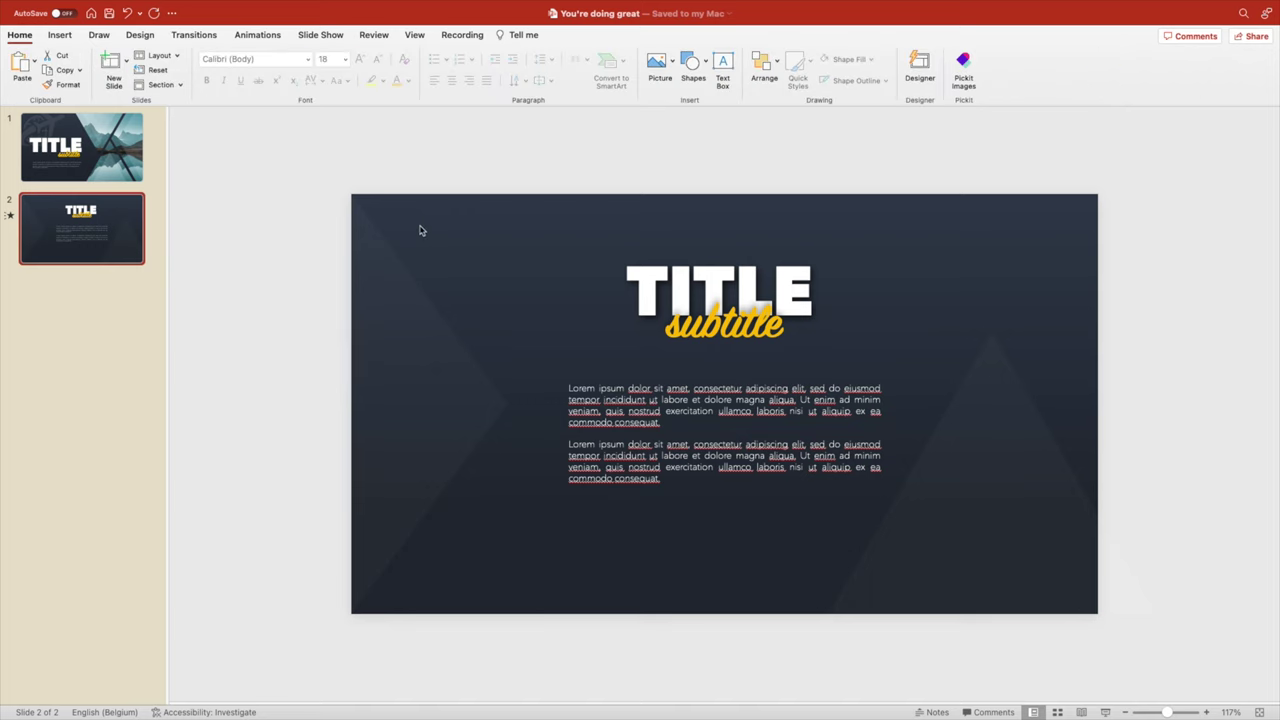
Flip slide 2's gradient direction from 90° to 270° so it lightens toward the bottom.
{"action": "right_click", "coordinate": [498, 236]}
{"action": "left_click", "coordinate": [567, 437]}
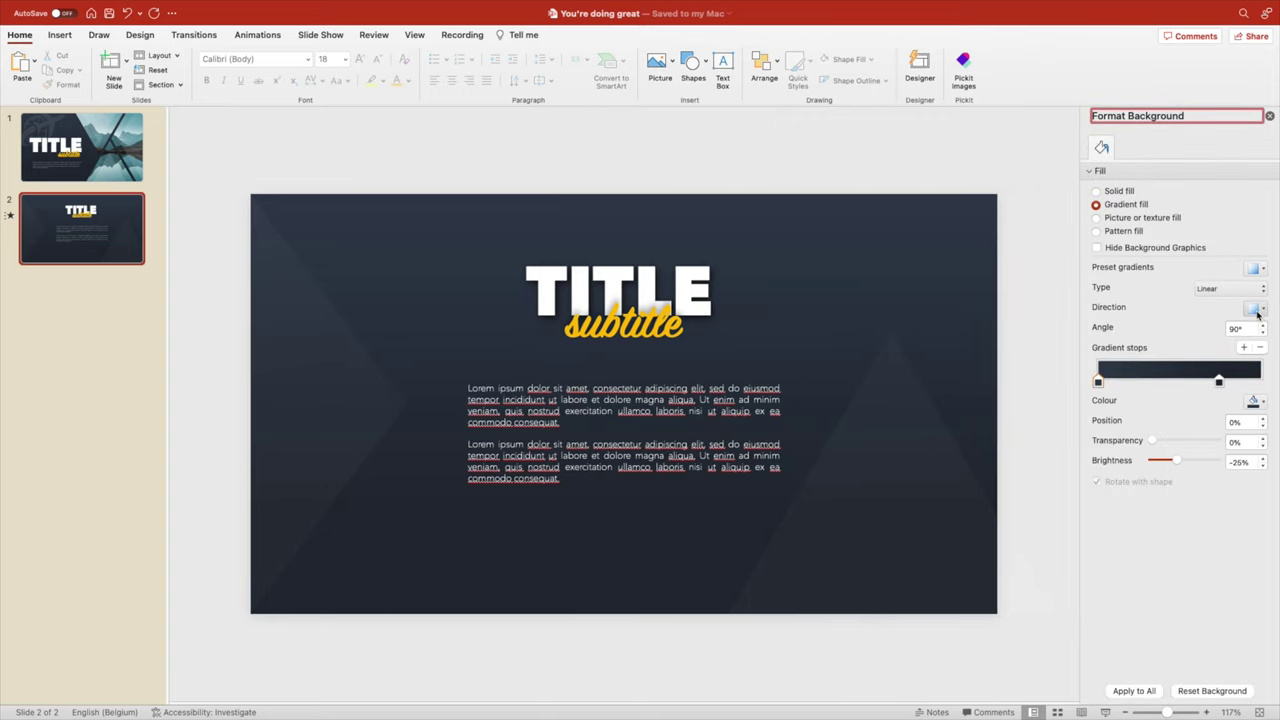
{"action": "left_click", "coordinate": [1260, 310]}
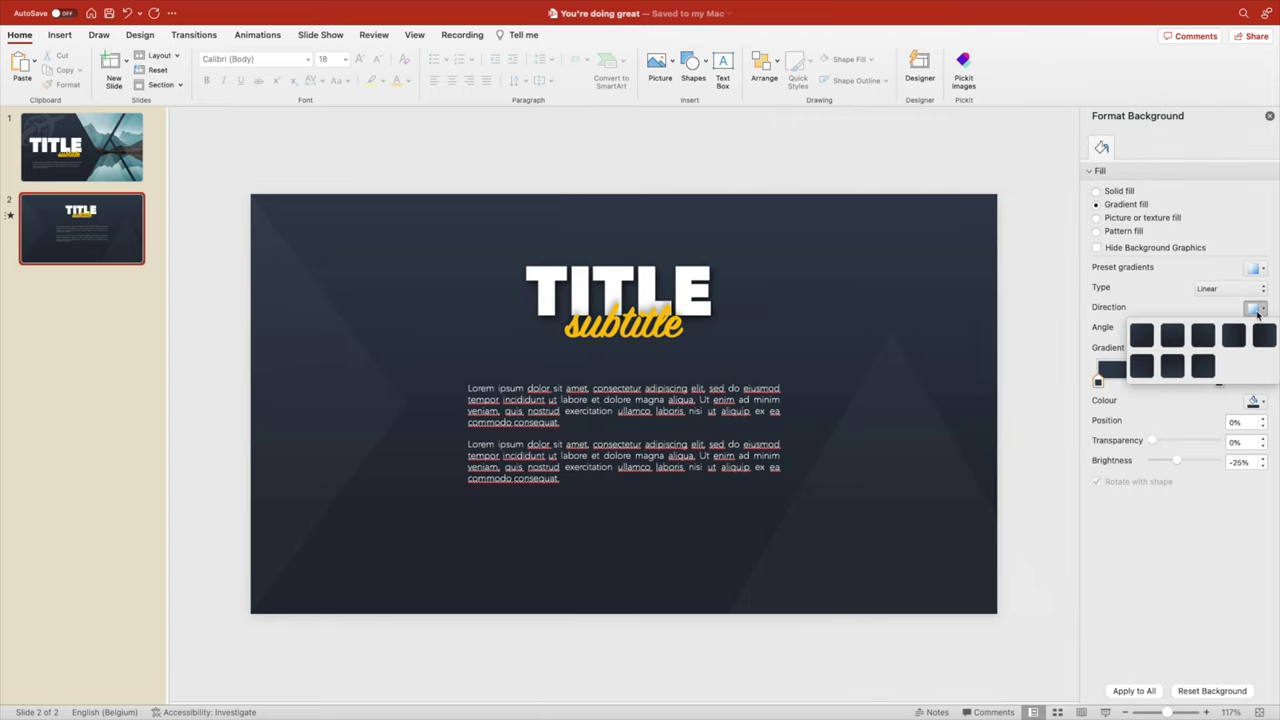
{"action": "left_click", "coordinate": [1172, 366]}
{"action": "left_click", "coordinate": [55, 169]}
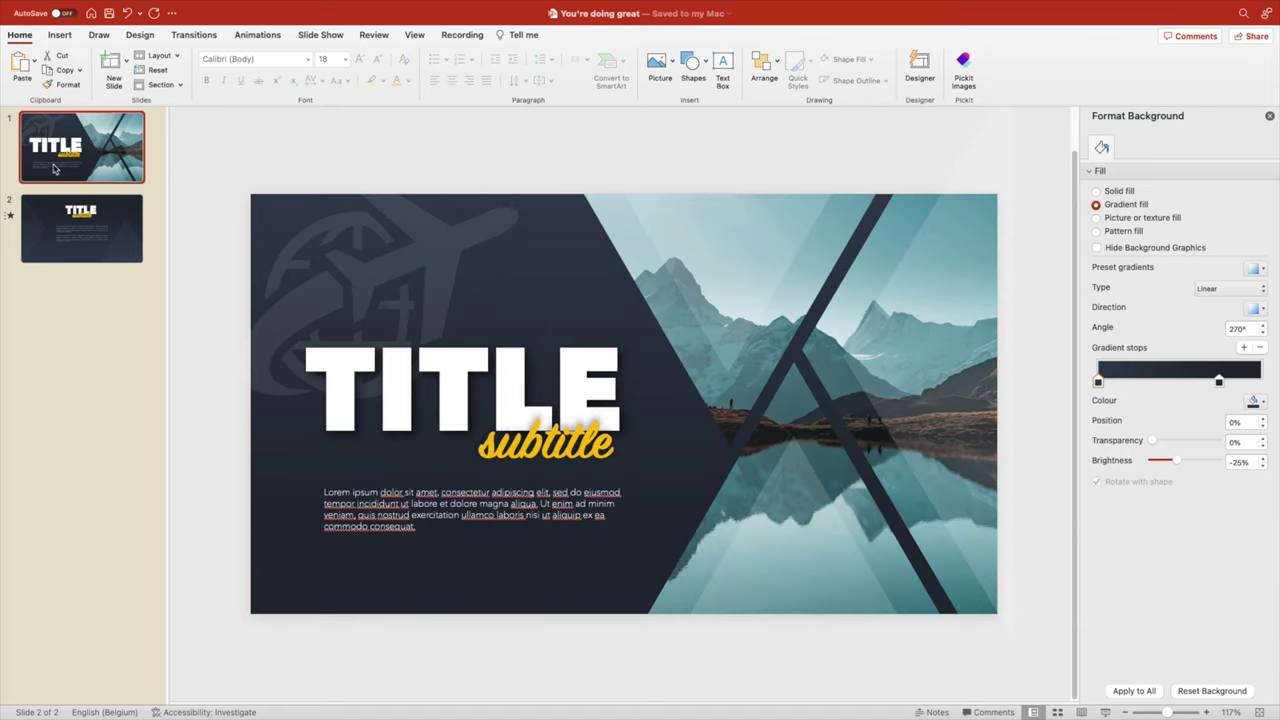
{"action": "left_click", "coordinate": [99, 235]}
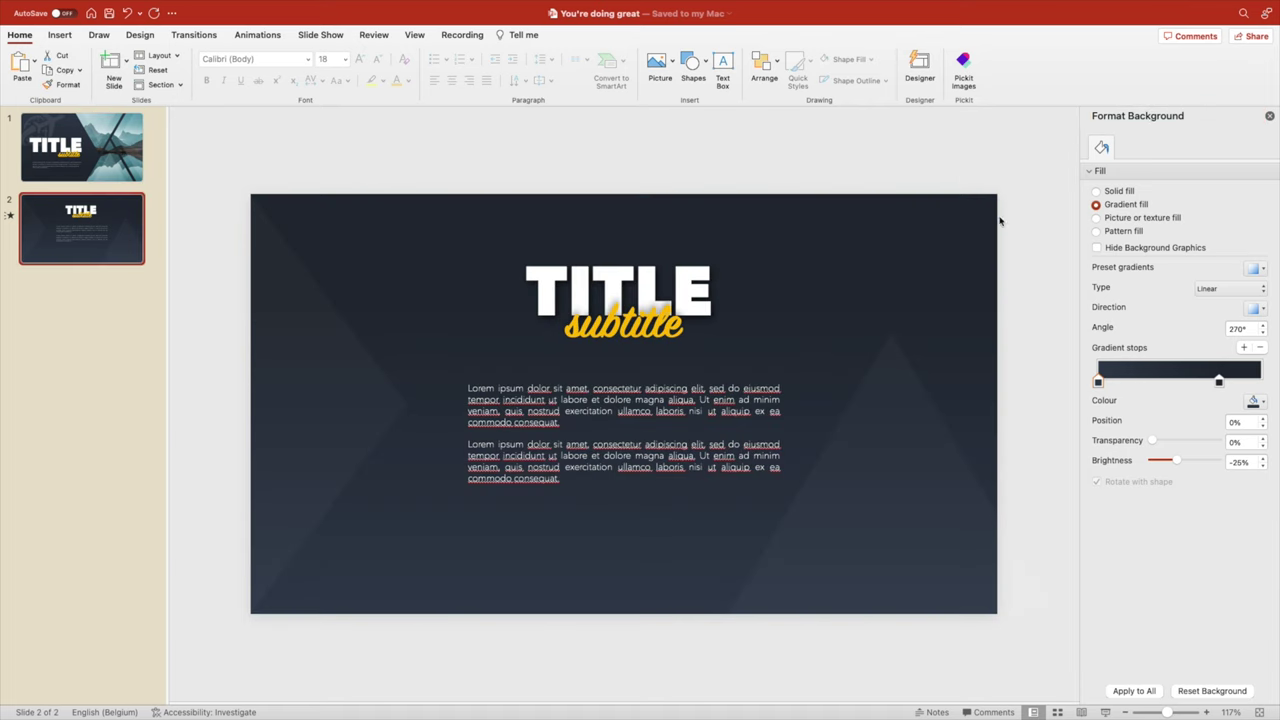
{"action": "left_click", "coordinate": [1274, 117]}
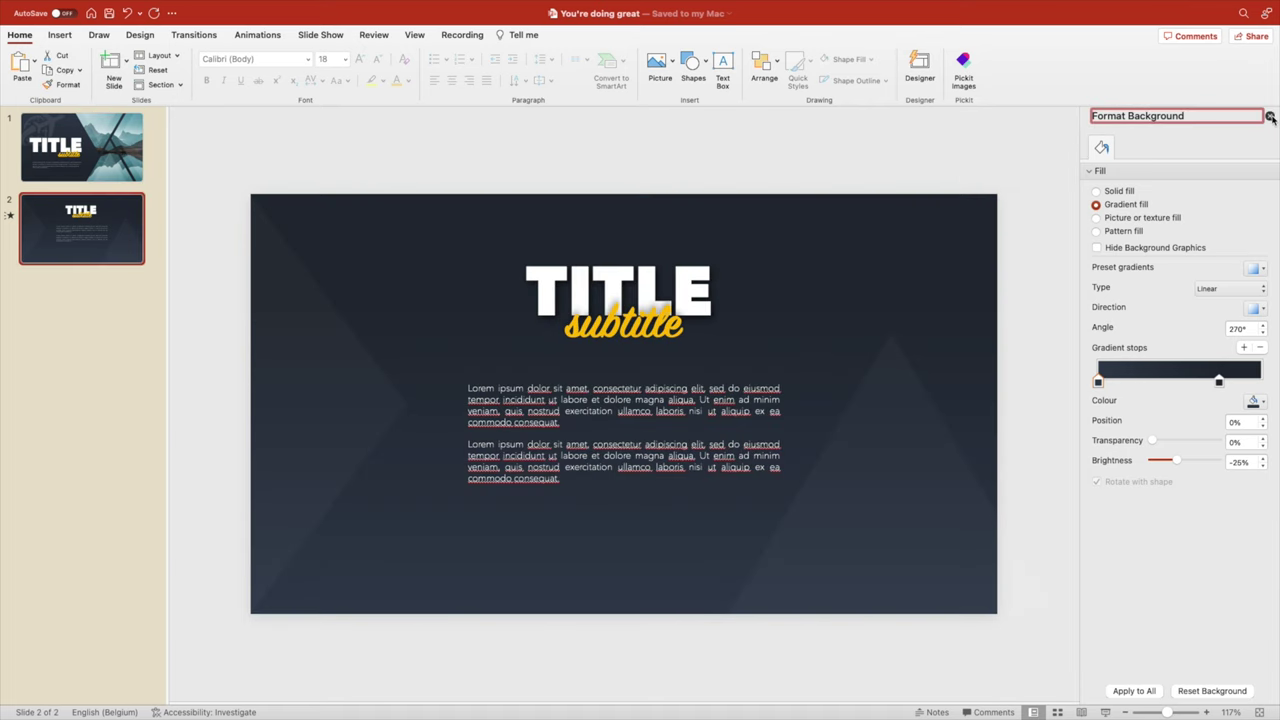
{"action": "key", "text": "Up"}
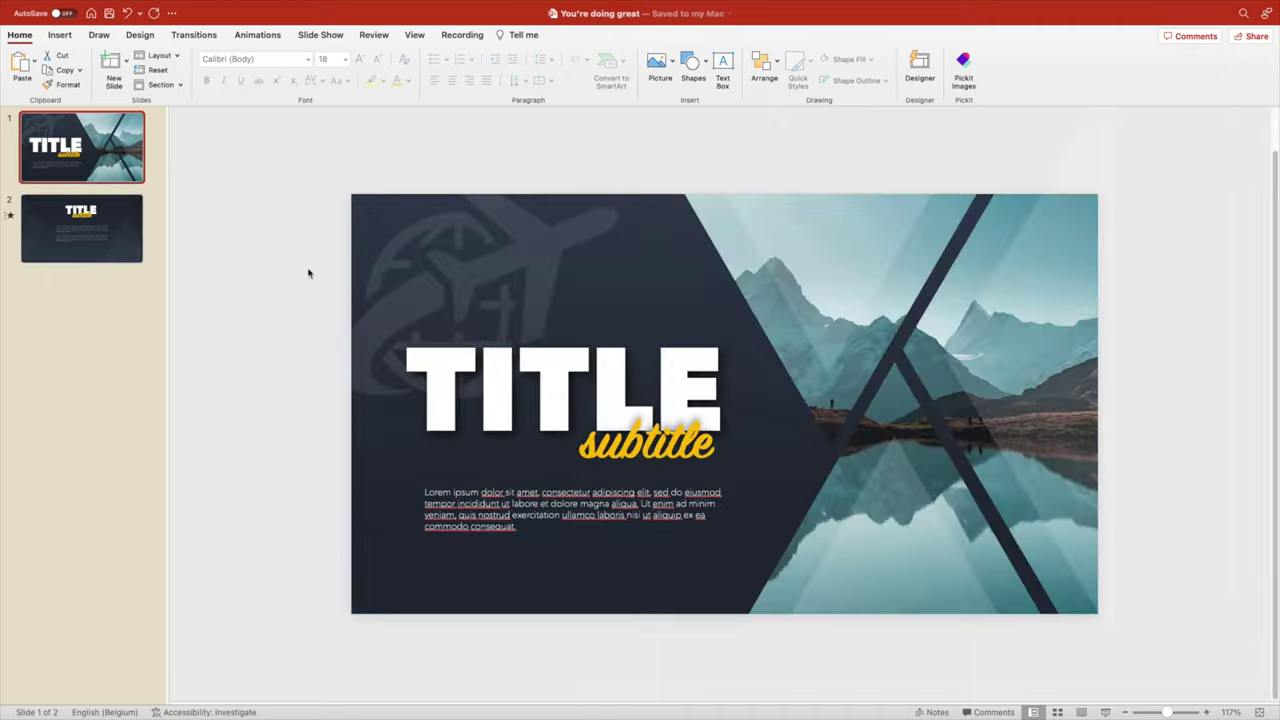
Play the slide show from slide 1 and advance to see the Push into slide 2.
{"action": "left_click", "coordinate": [1107, 712]}
{"action": "key", "text": "Right"}
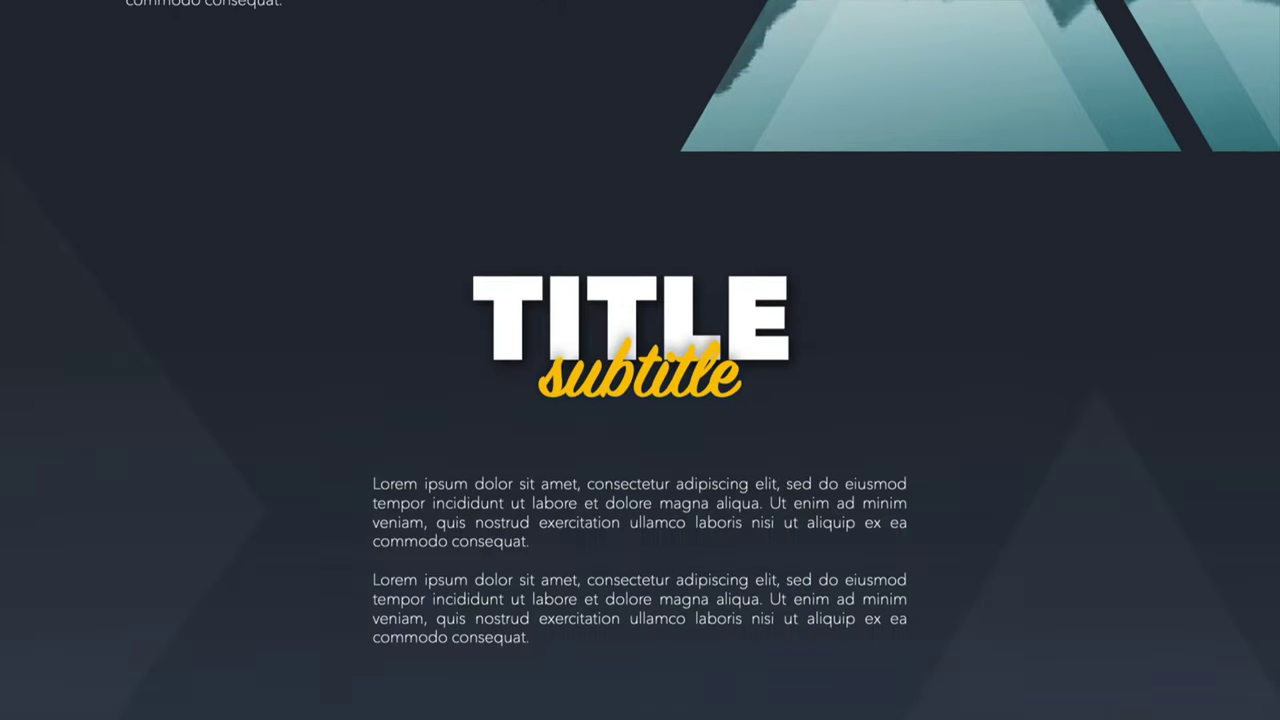